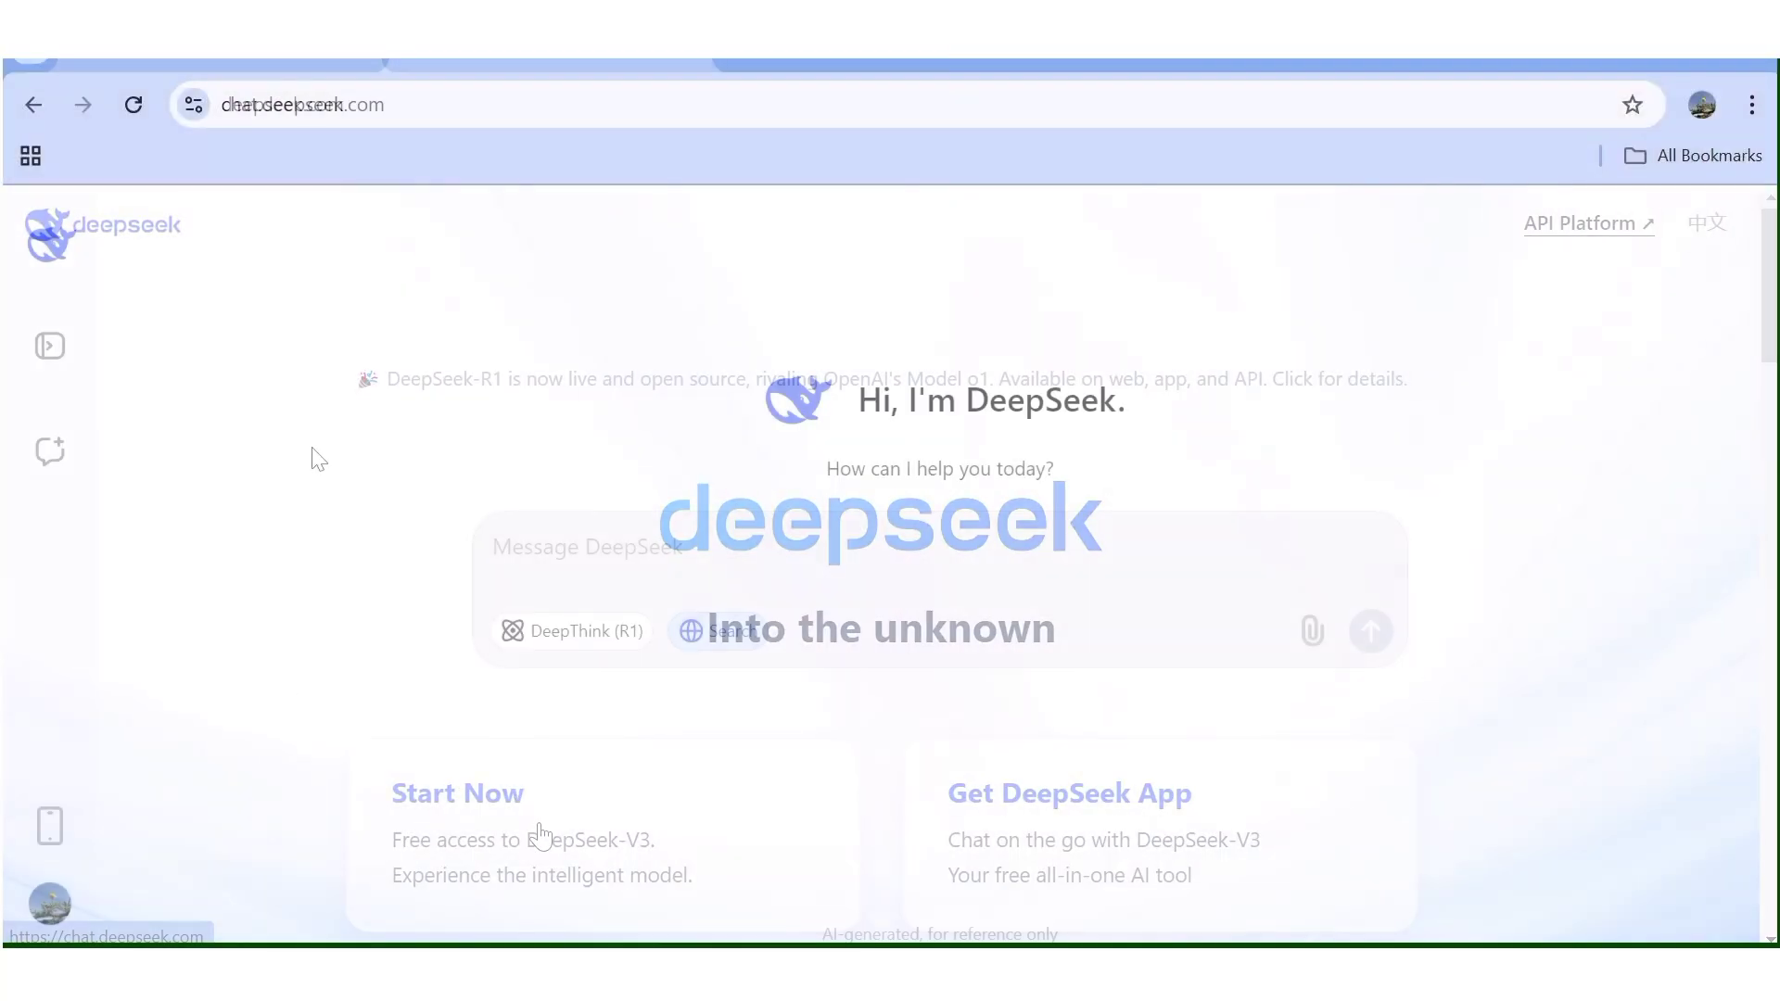
# - Ask DeepSeek for a short kindness story split into scenes listing what each character is doing
pyautogui.write('wr')
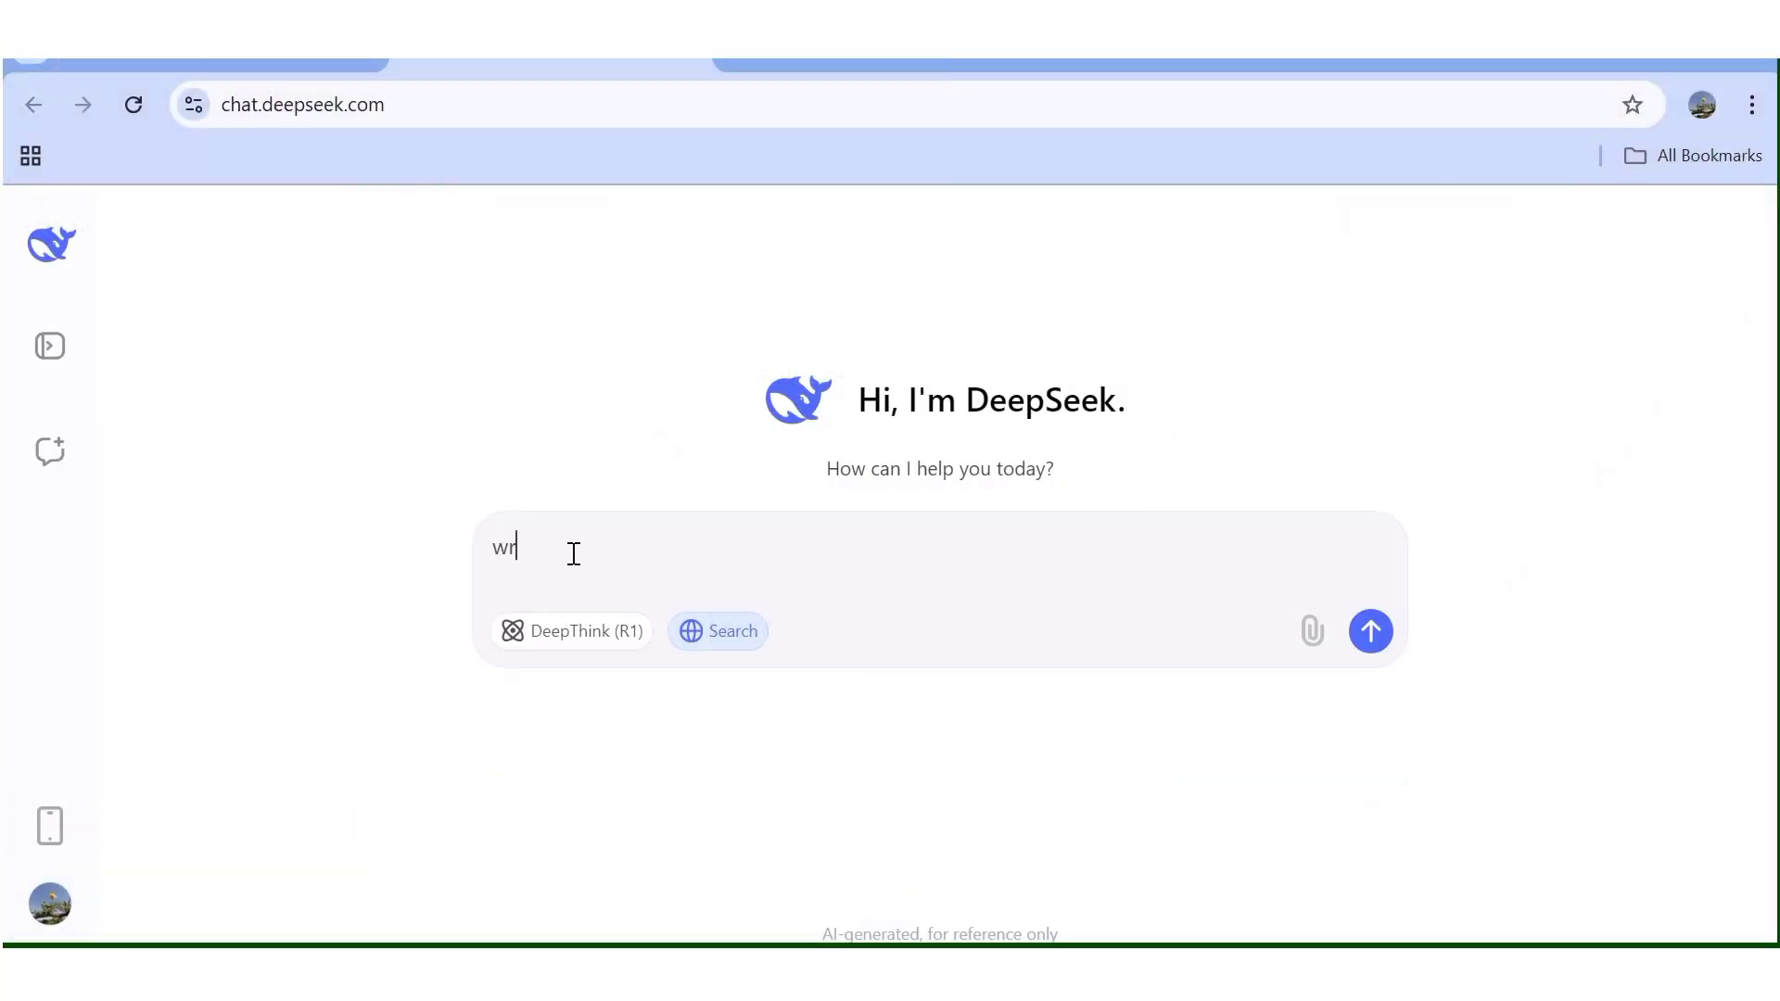
pyautogui.write("ite me a short children's story to teach kids about kindness. The story should feature 3 kids and it should be less than")
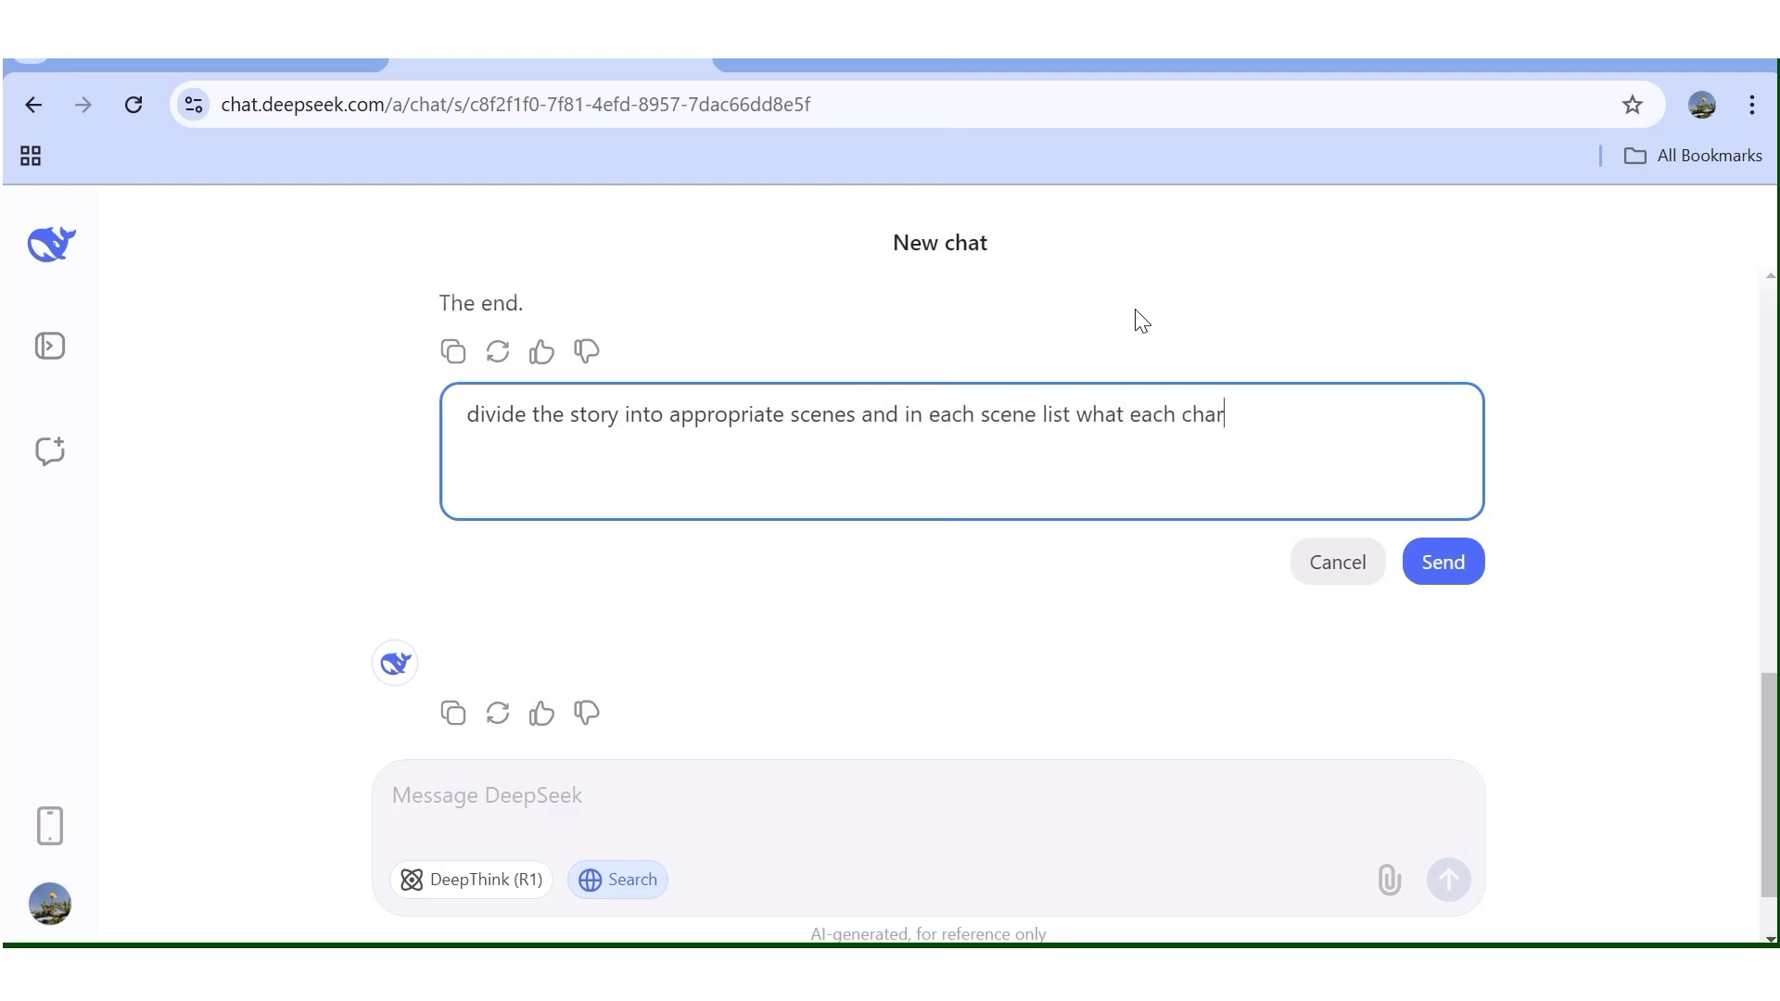
pyautogui.write('doing')
pyautogui.click(1443, 565)
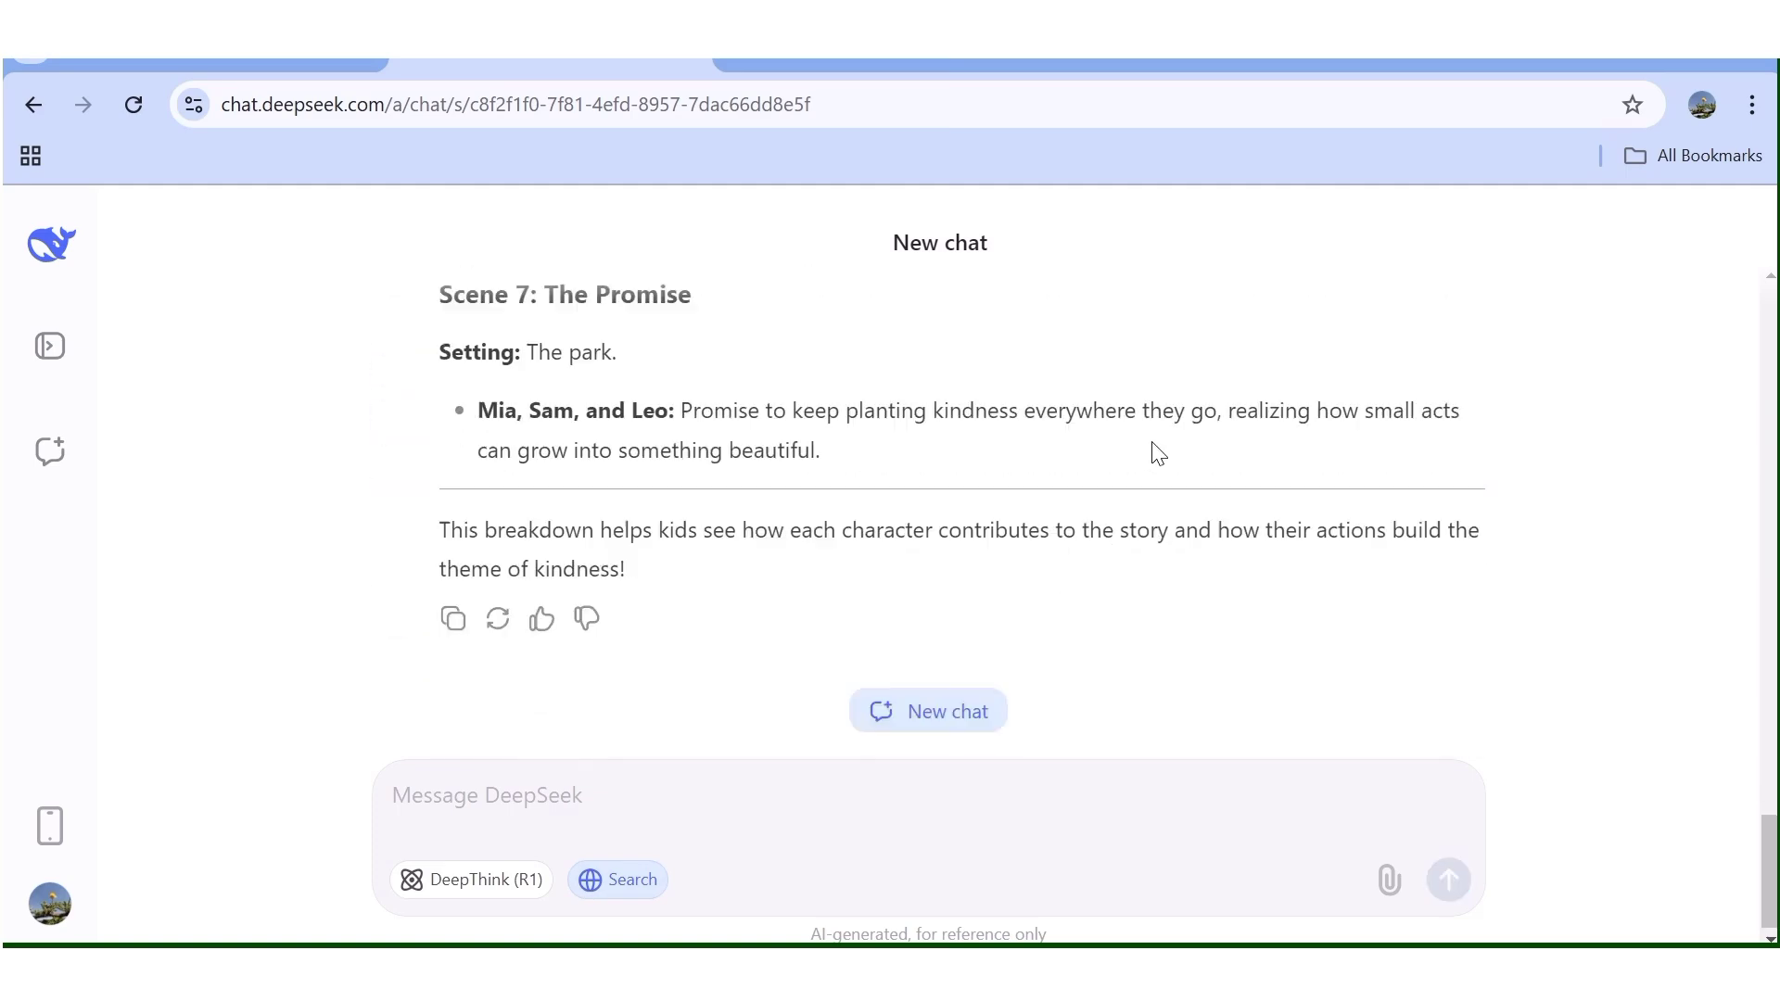
# - Paste the three character descriptions into the blank Word document
pyautogui.scroll(10, 1153, 506)
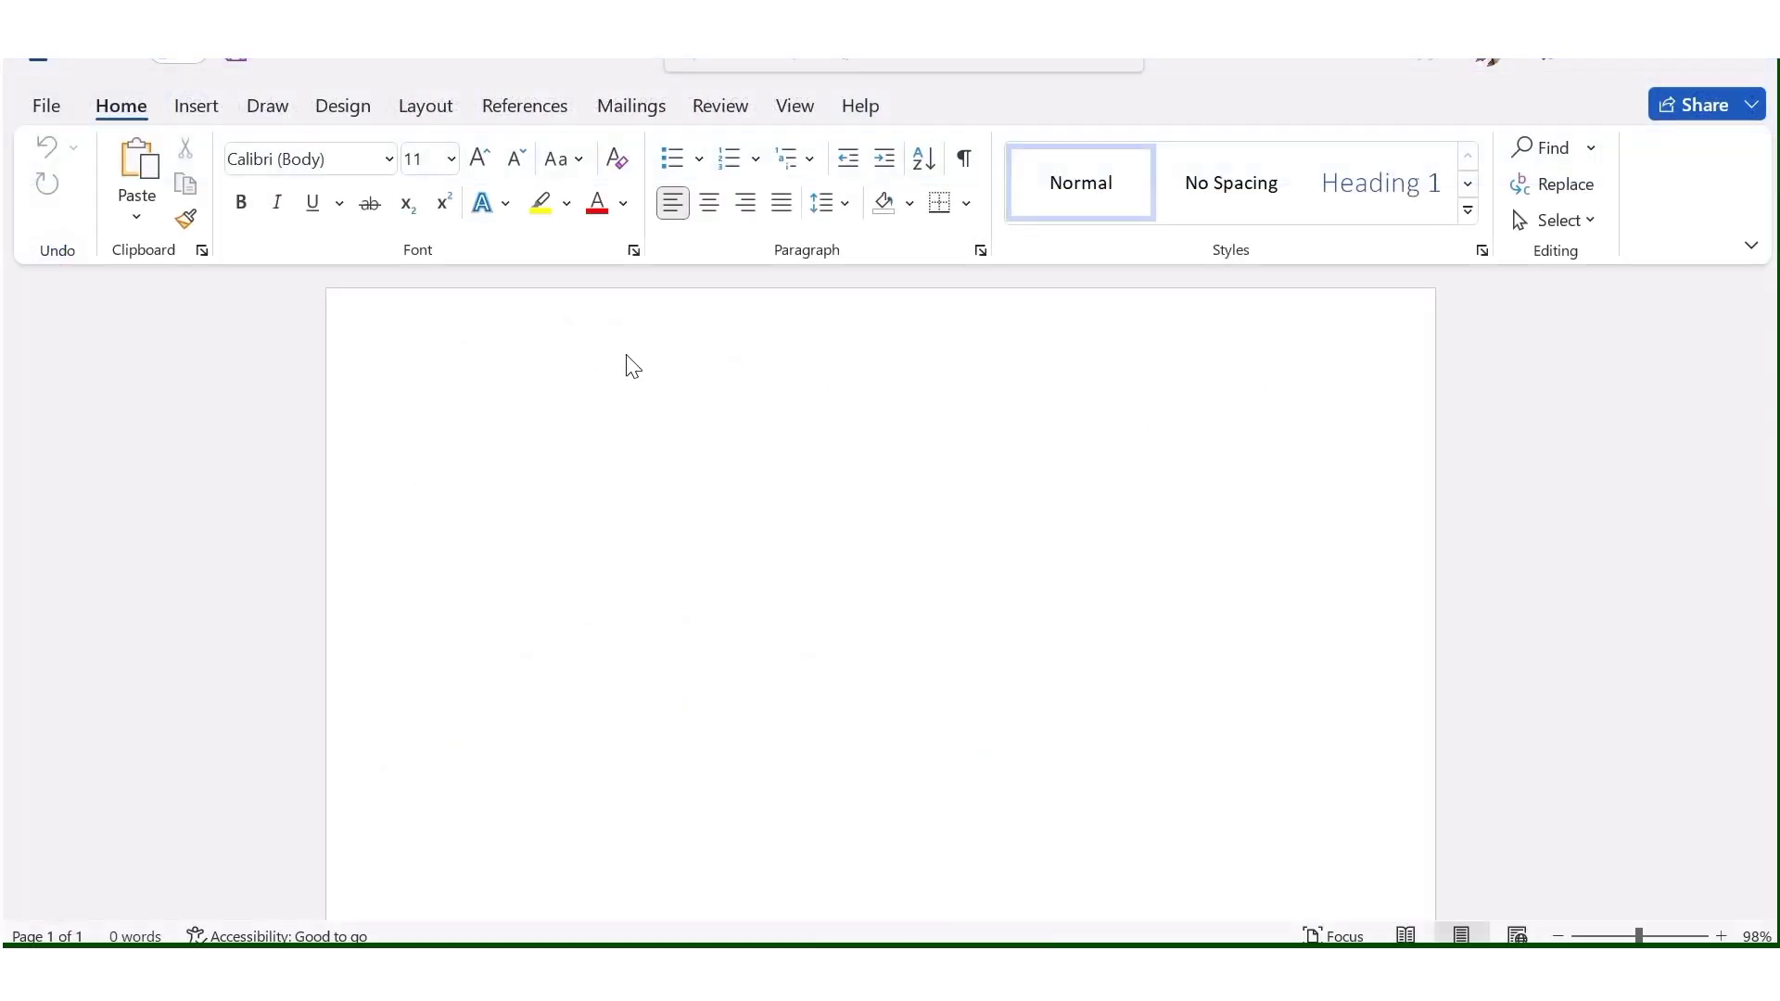
pyautogui.hotkey('ctrl', 'v')
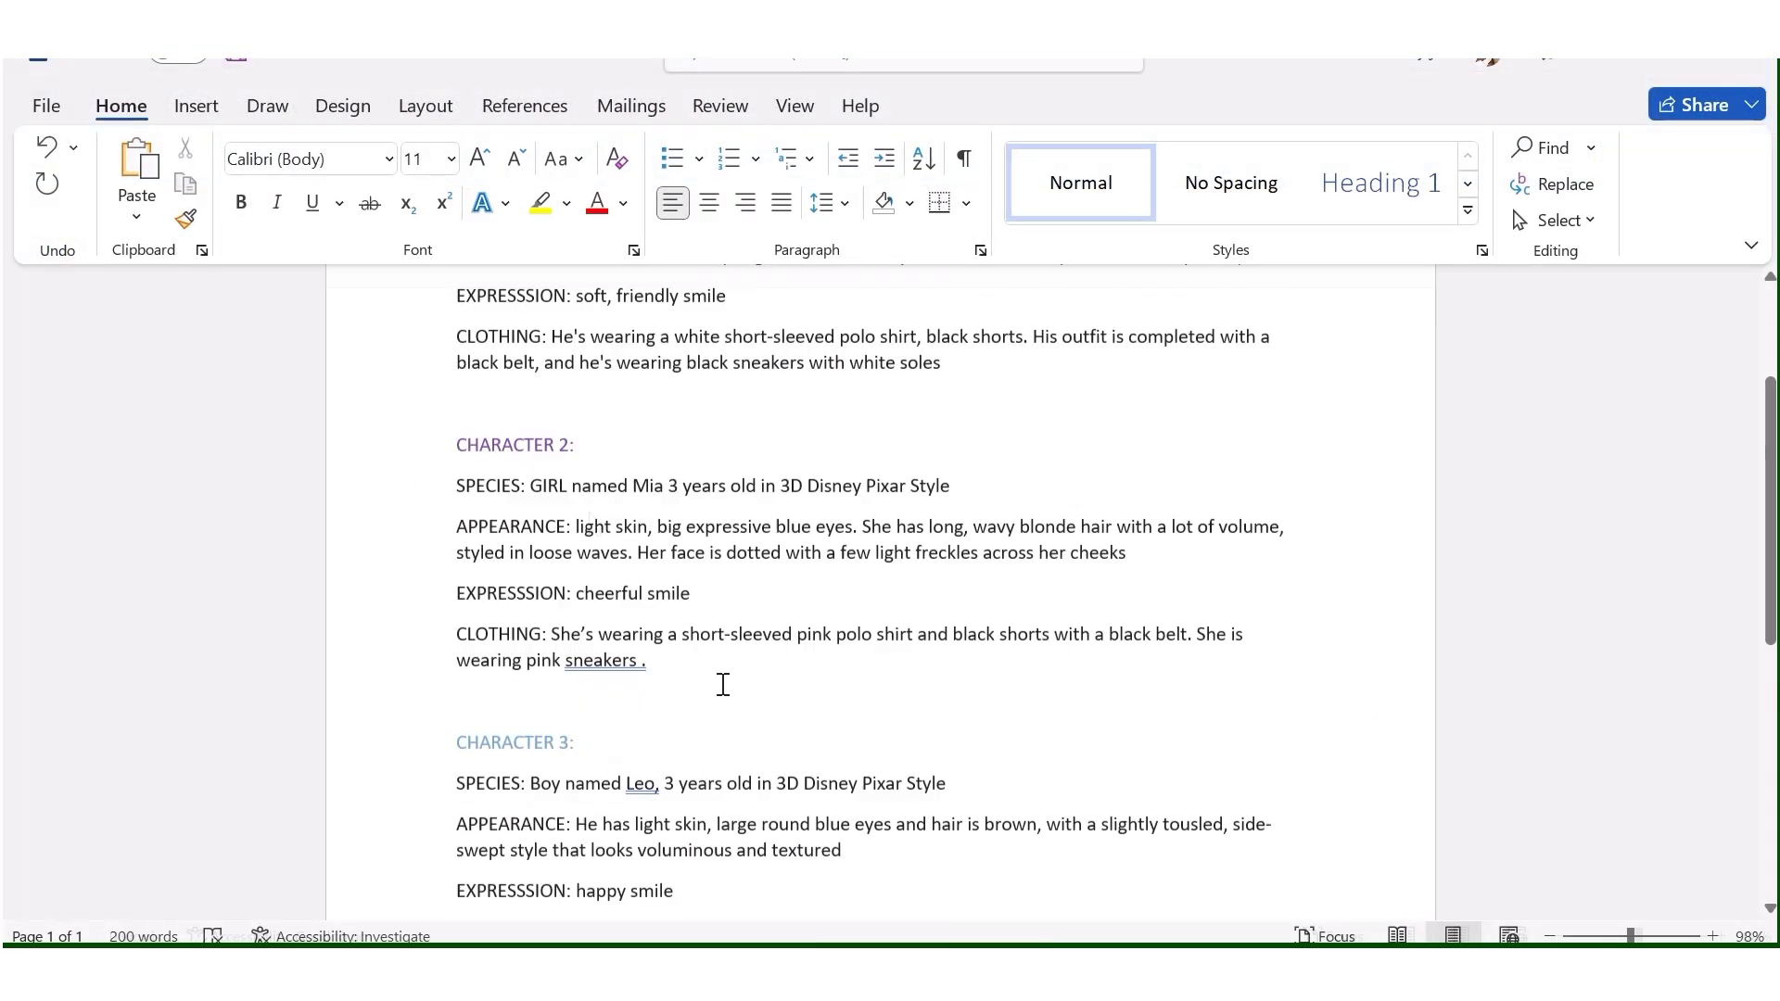
pyautogui.scroll(5, 720, 683)
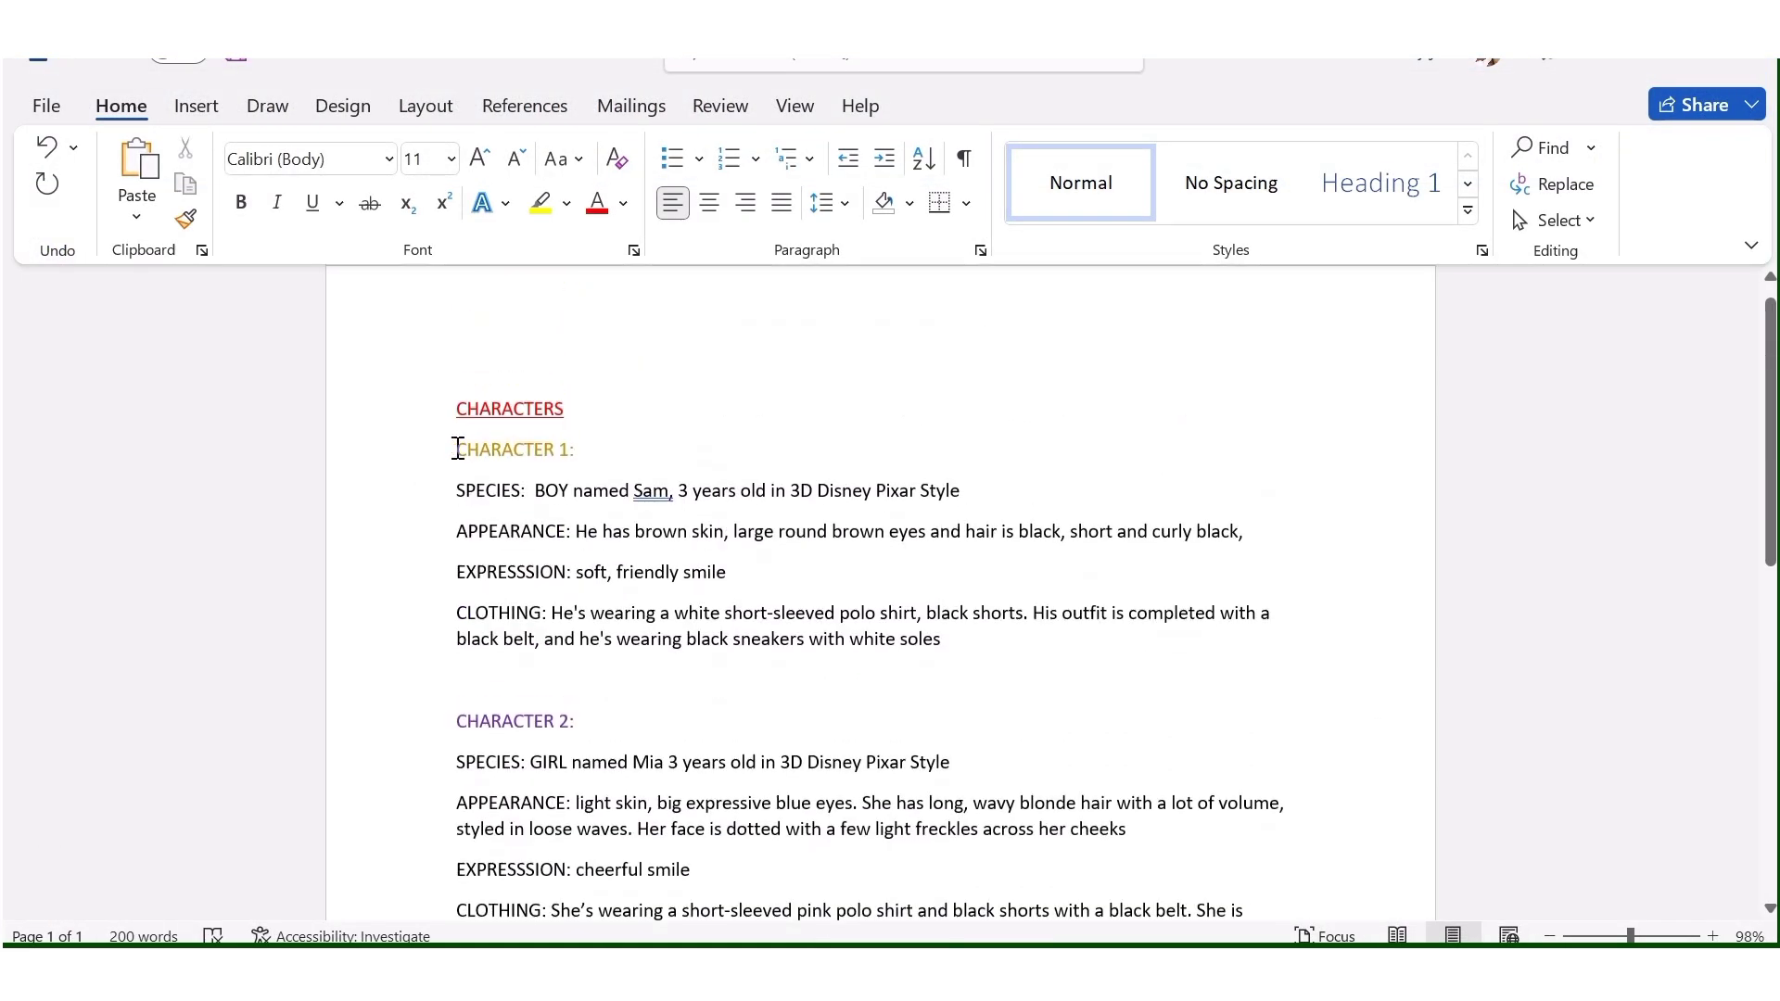
# - Copy the full character sheet from Word and go back to the DeepSeek chat
pyautogui.hotkey('ctrl', 'Home')
pyautogui.moveTo(457, 472); pyautogui.dragTo(751, 575)
pyautogui.rightClick(508, 530)
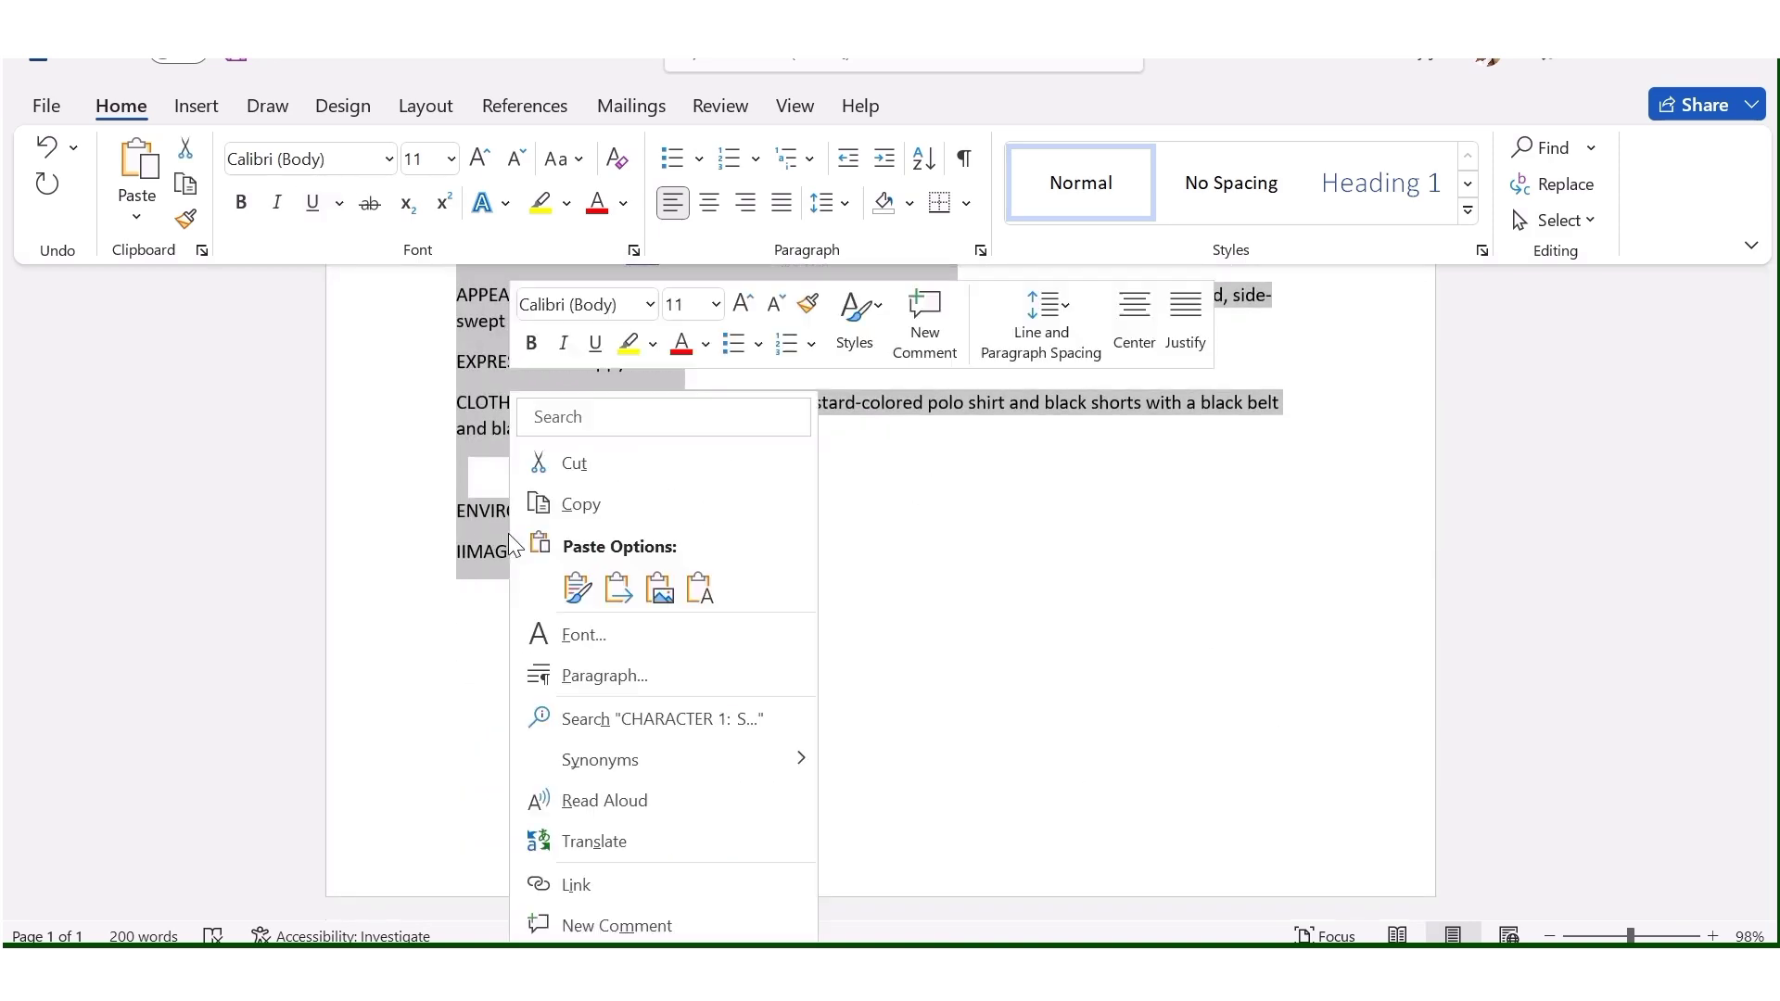
pyautogui.click(551, 464)
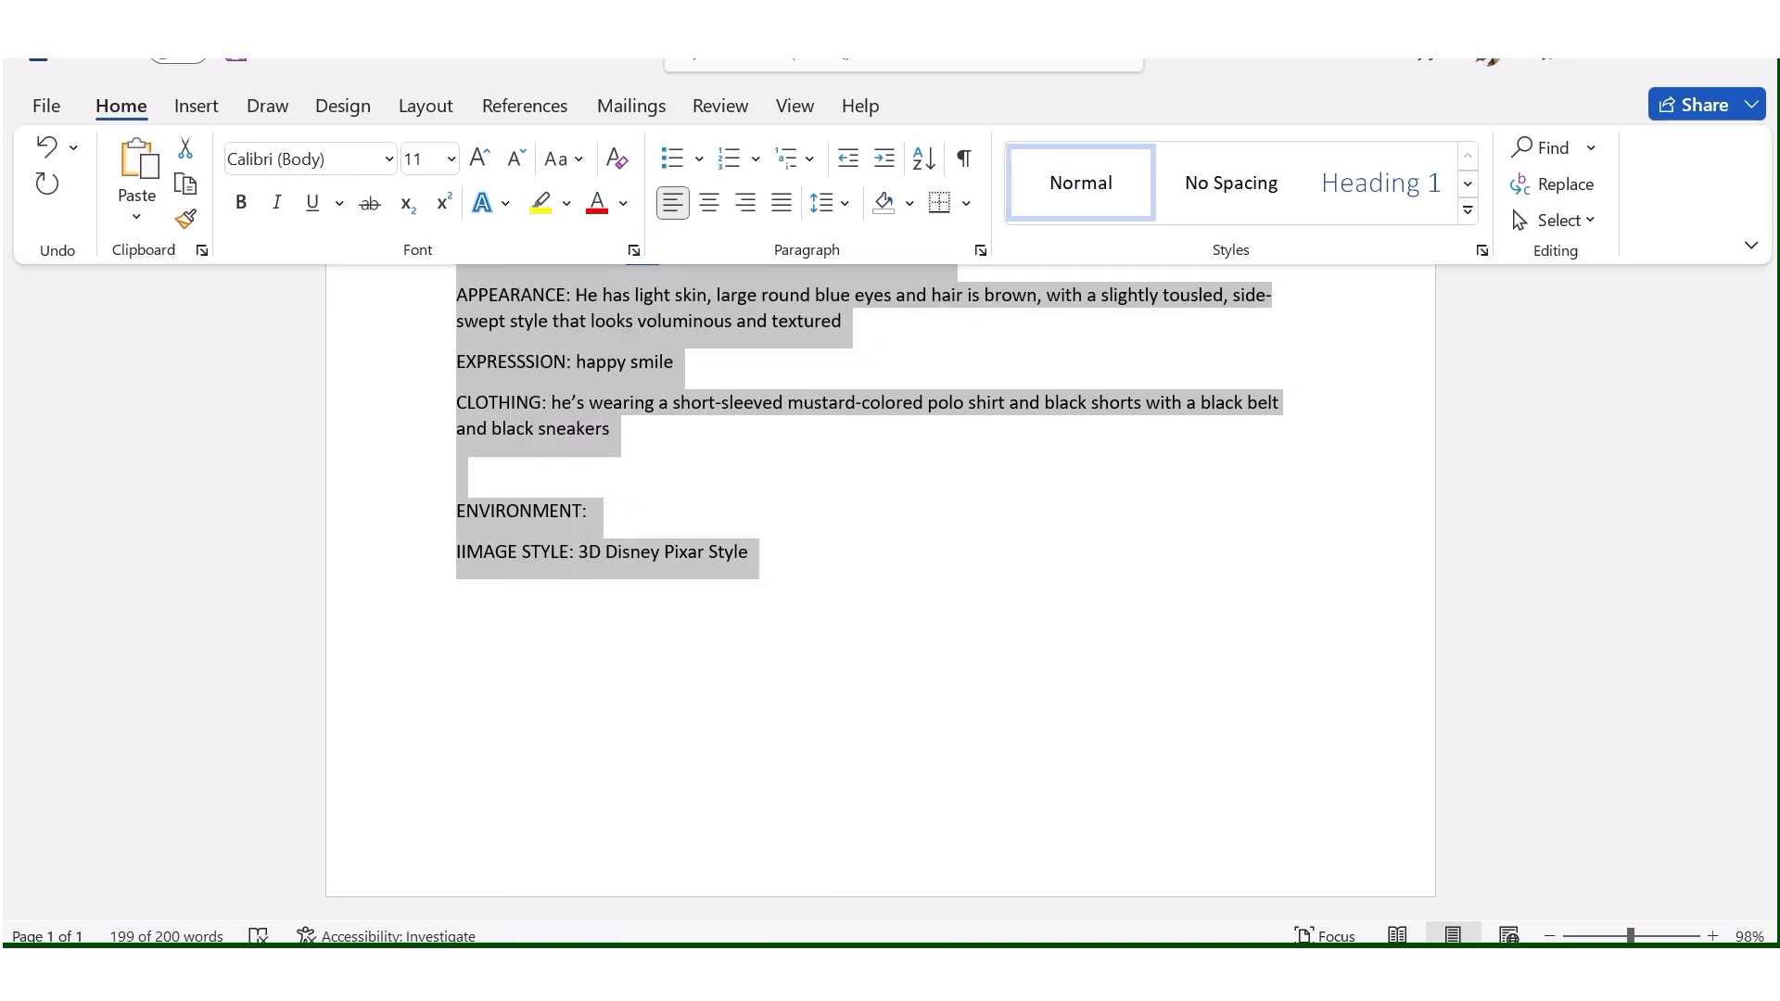
pyautogui.hotkey('alt', 'Tab')
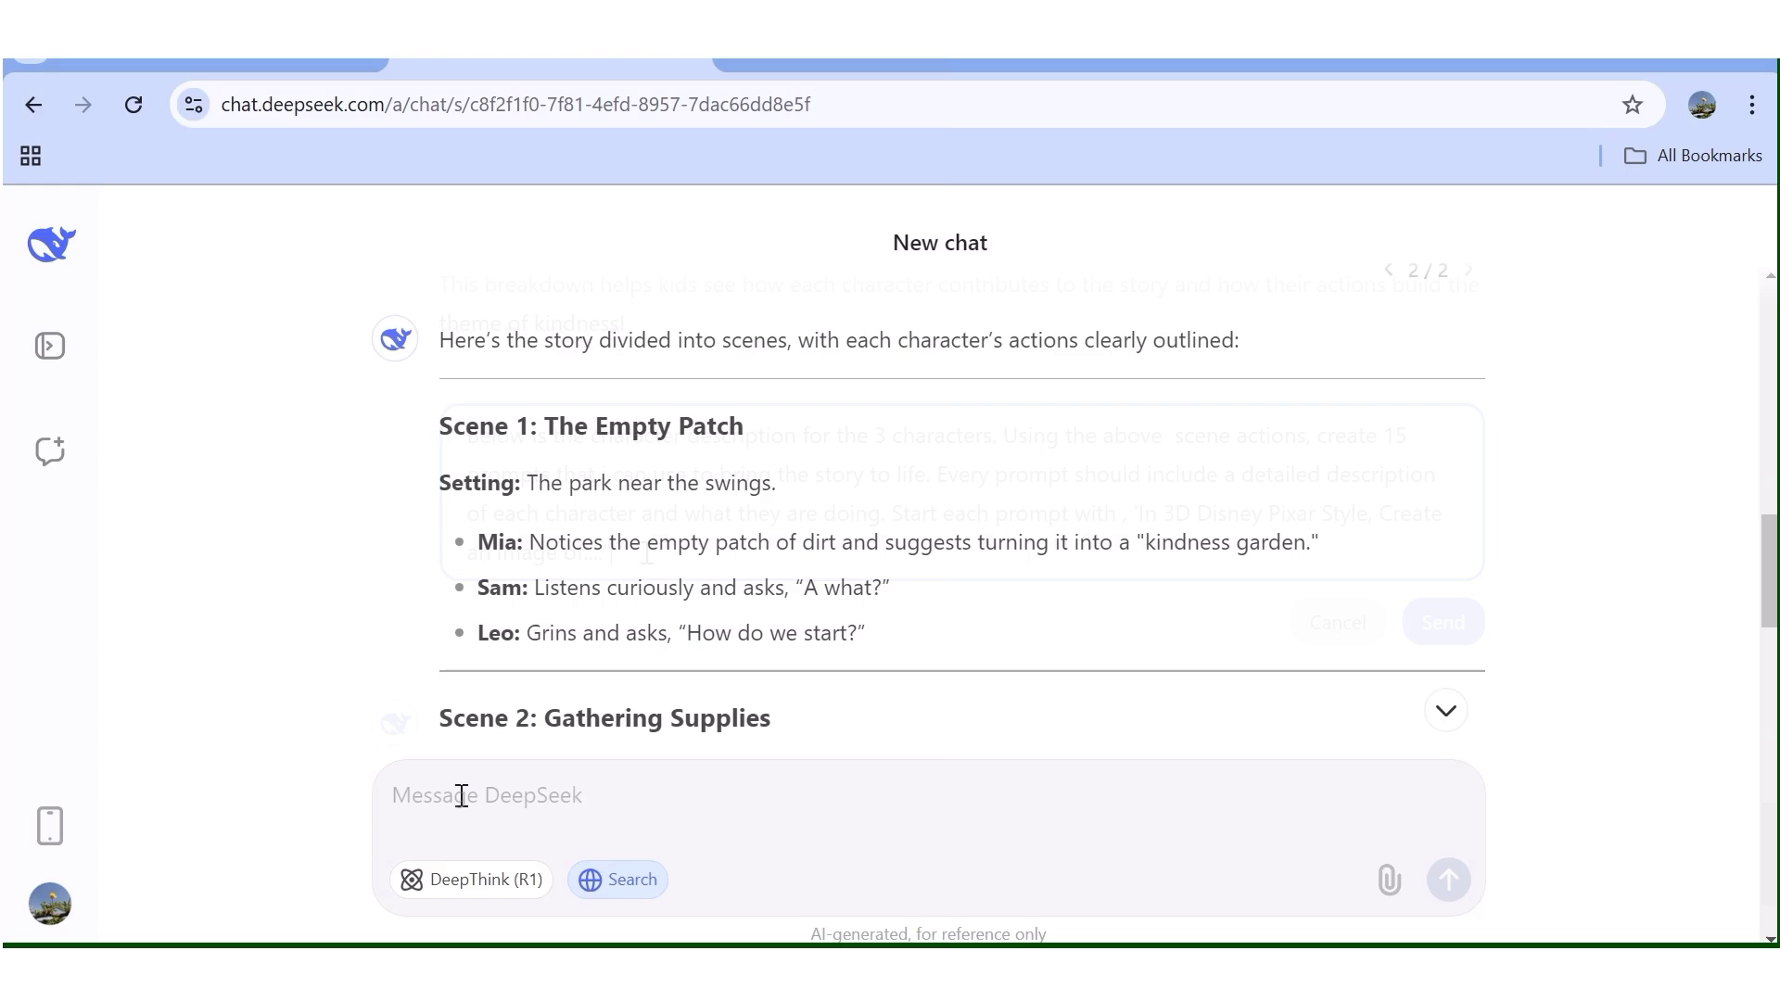
# - Add the pasted three-character sheet below the request for 15 '3D Disney Pixar Style' prompts and send it
pyautogui.press('Return')
pyautogui.press('Return')
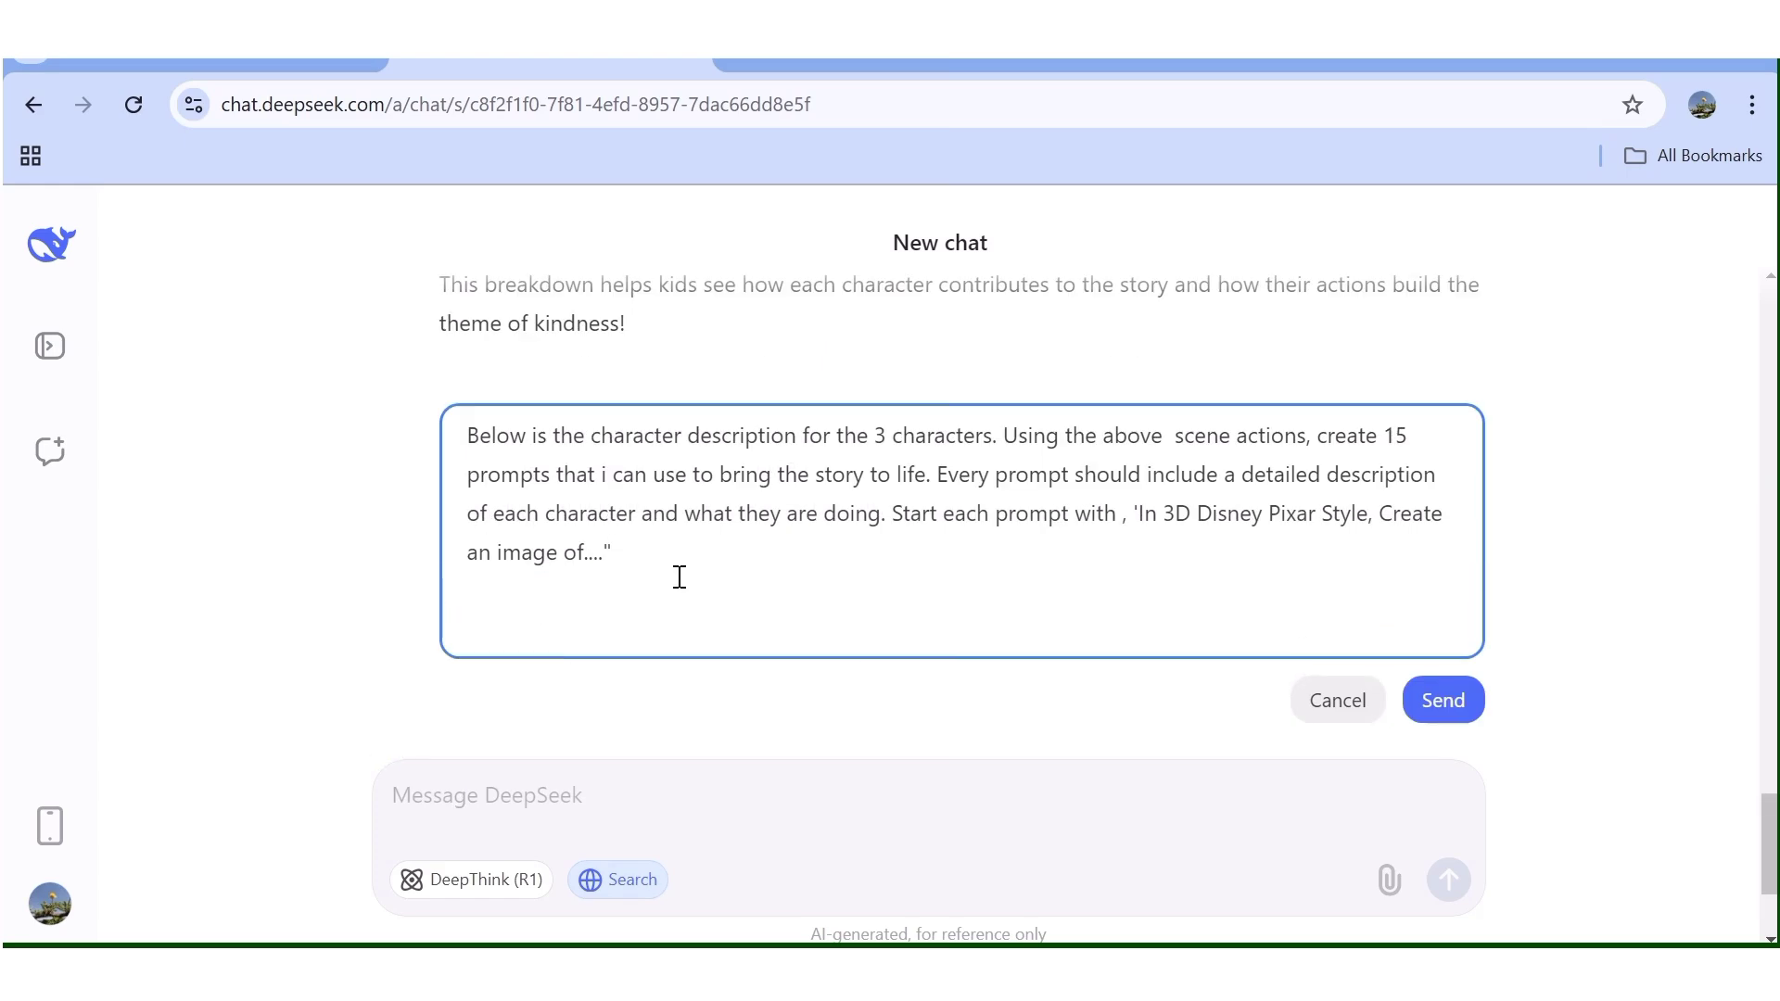
pyautogui.rightClick(498, 614)
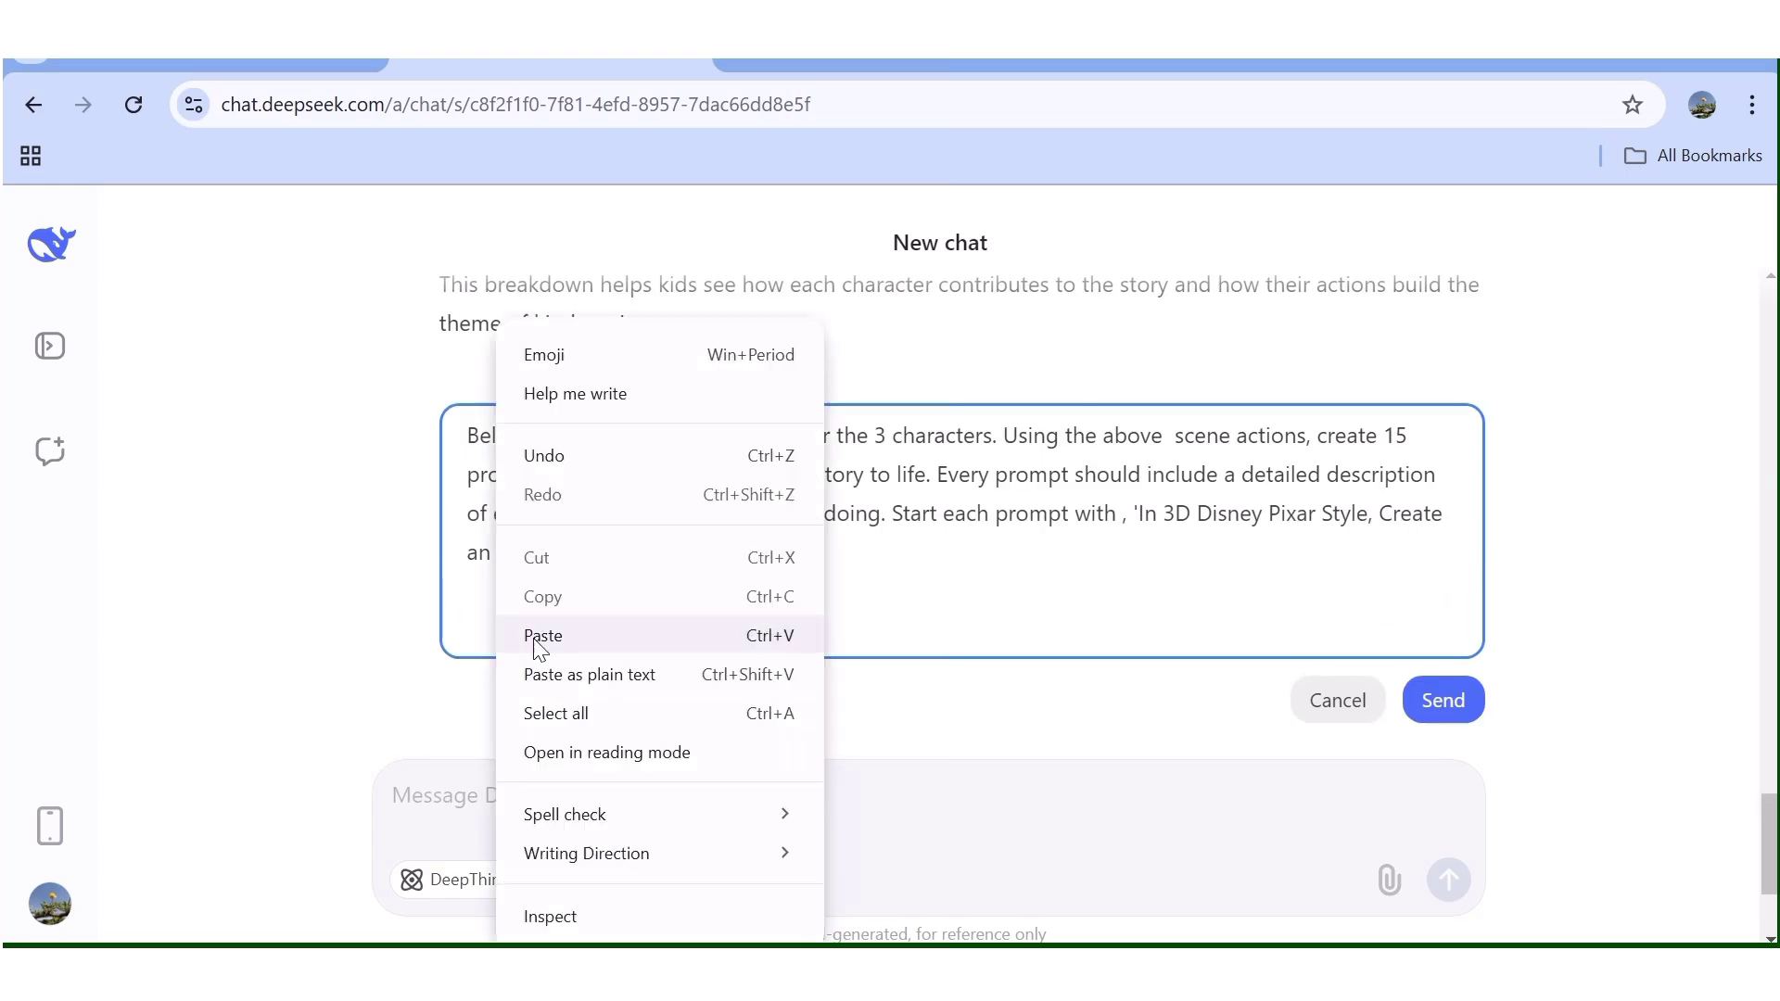
pyautogui.click(536, 640)
pyautogui.scroll(-6, 781, 649)
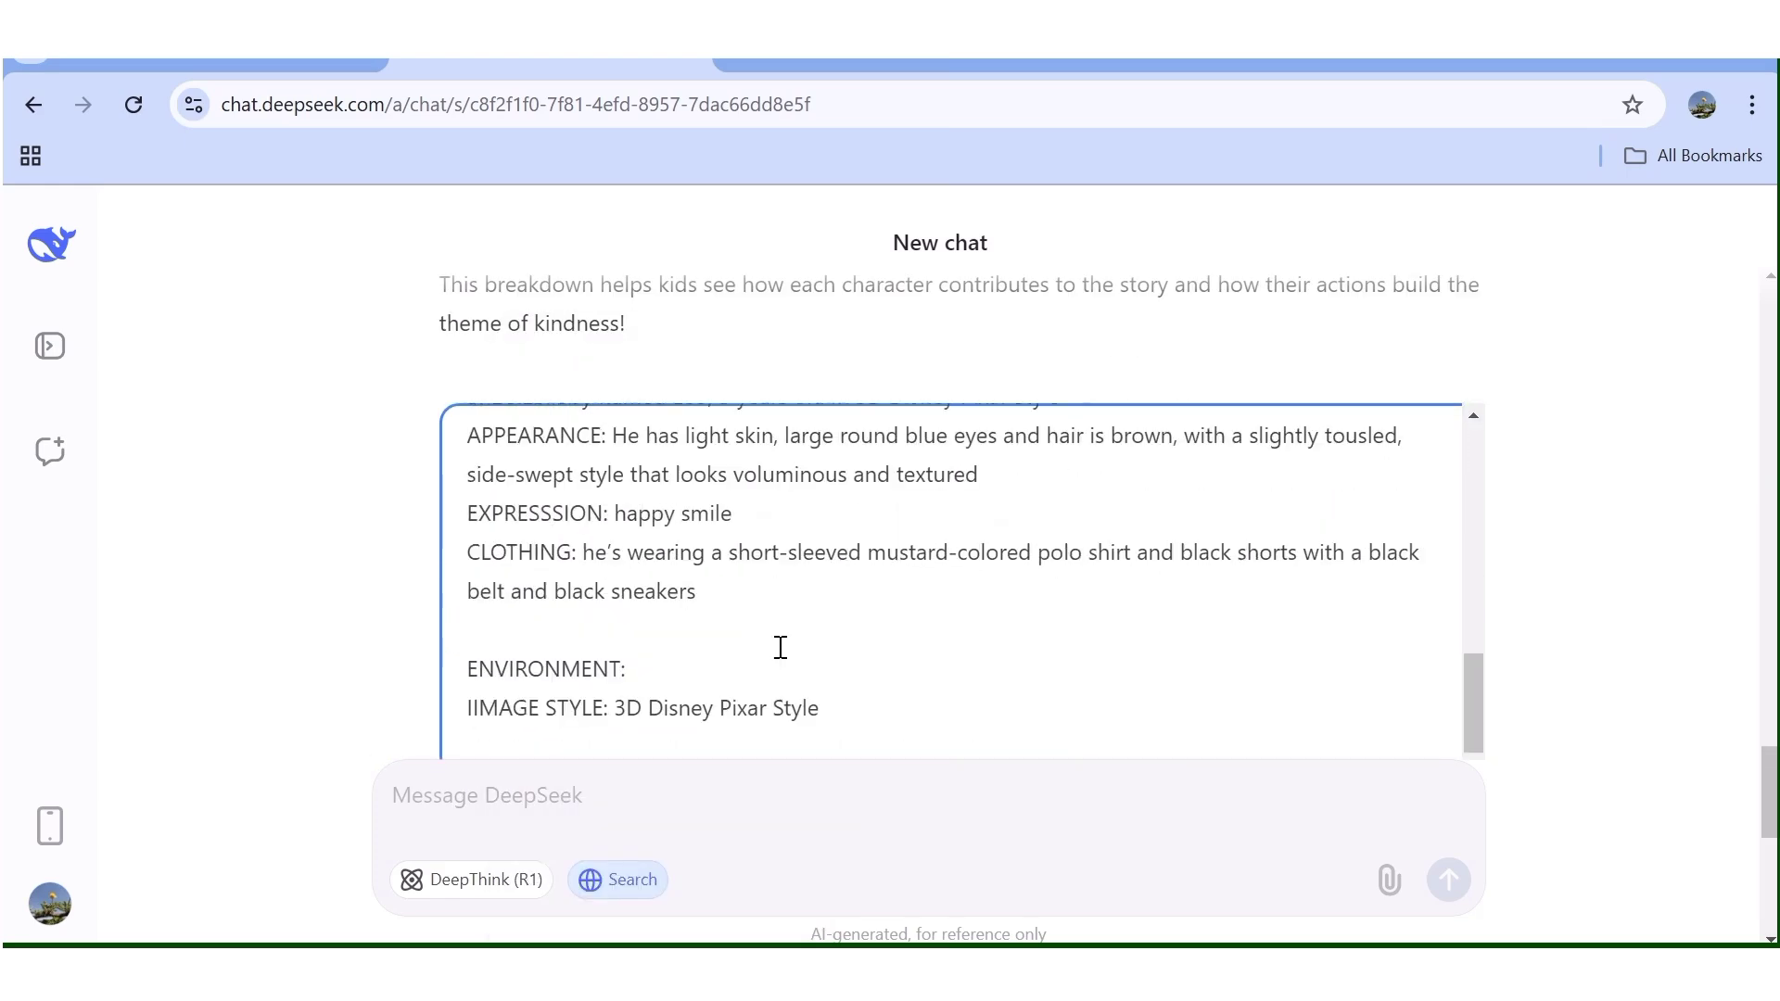
pyautogui.scroll(-4, 1564, 604)
pyautogui.scroll(1, 1563, 605)
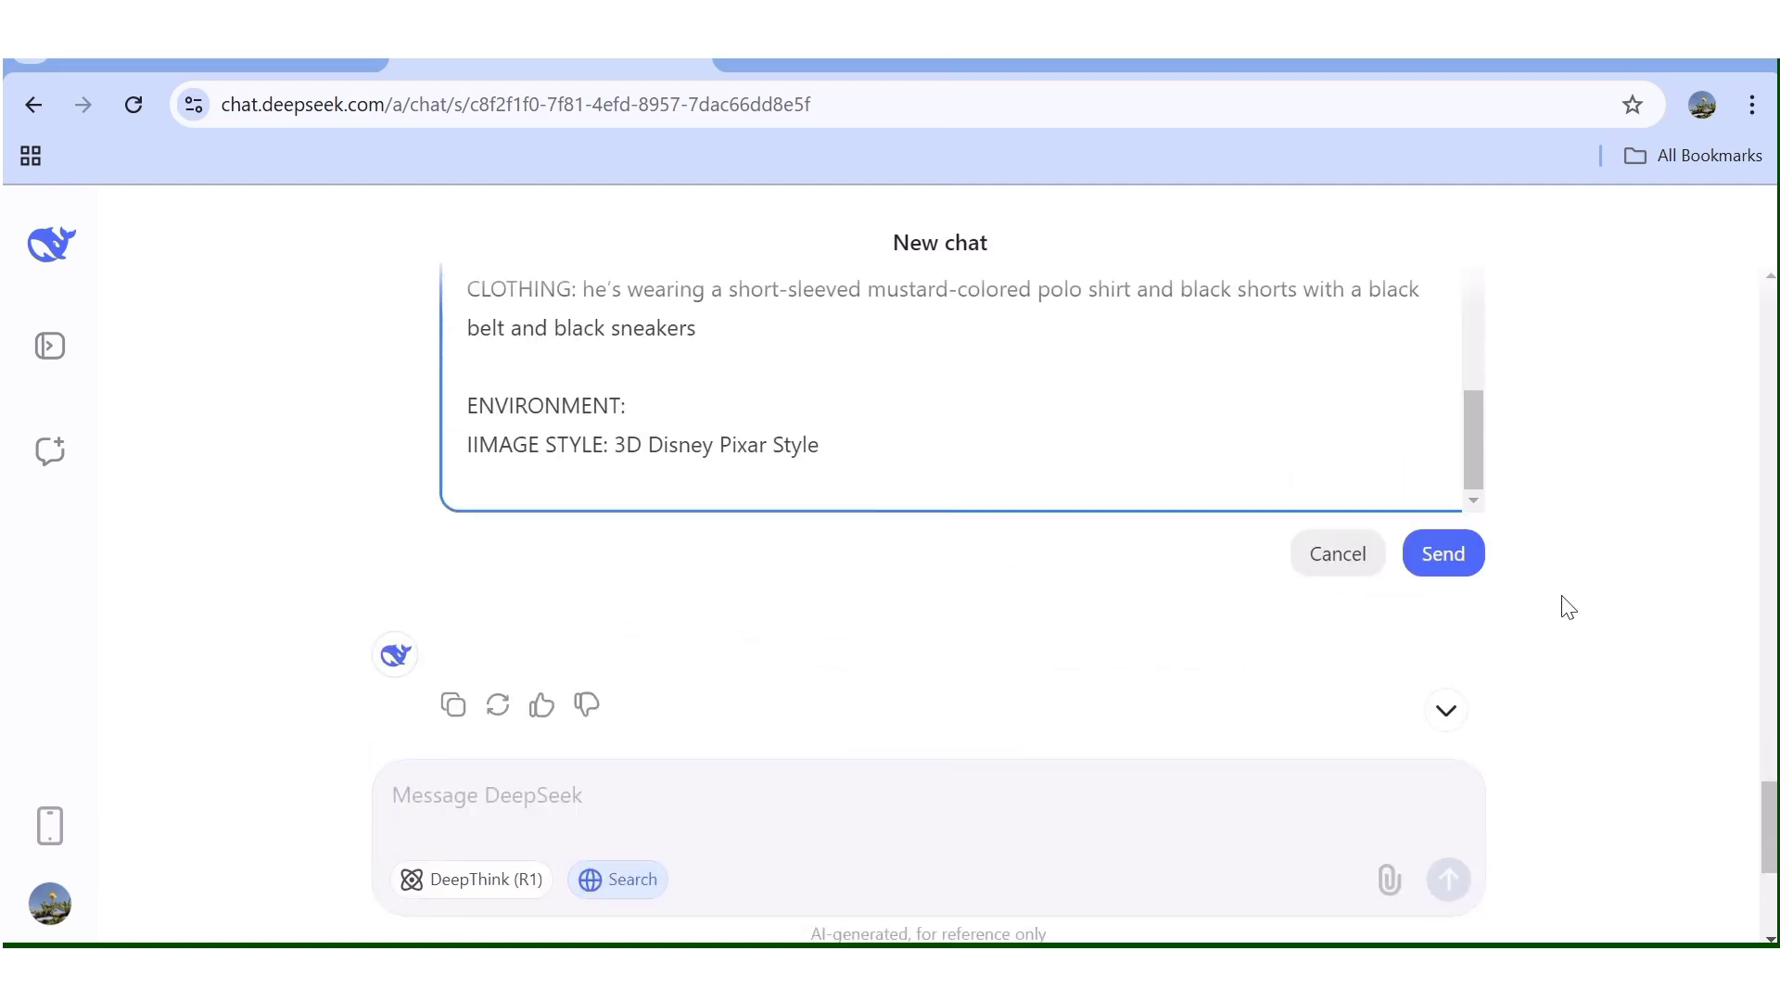
pyautogui.click(1452, 558)
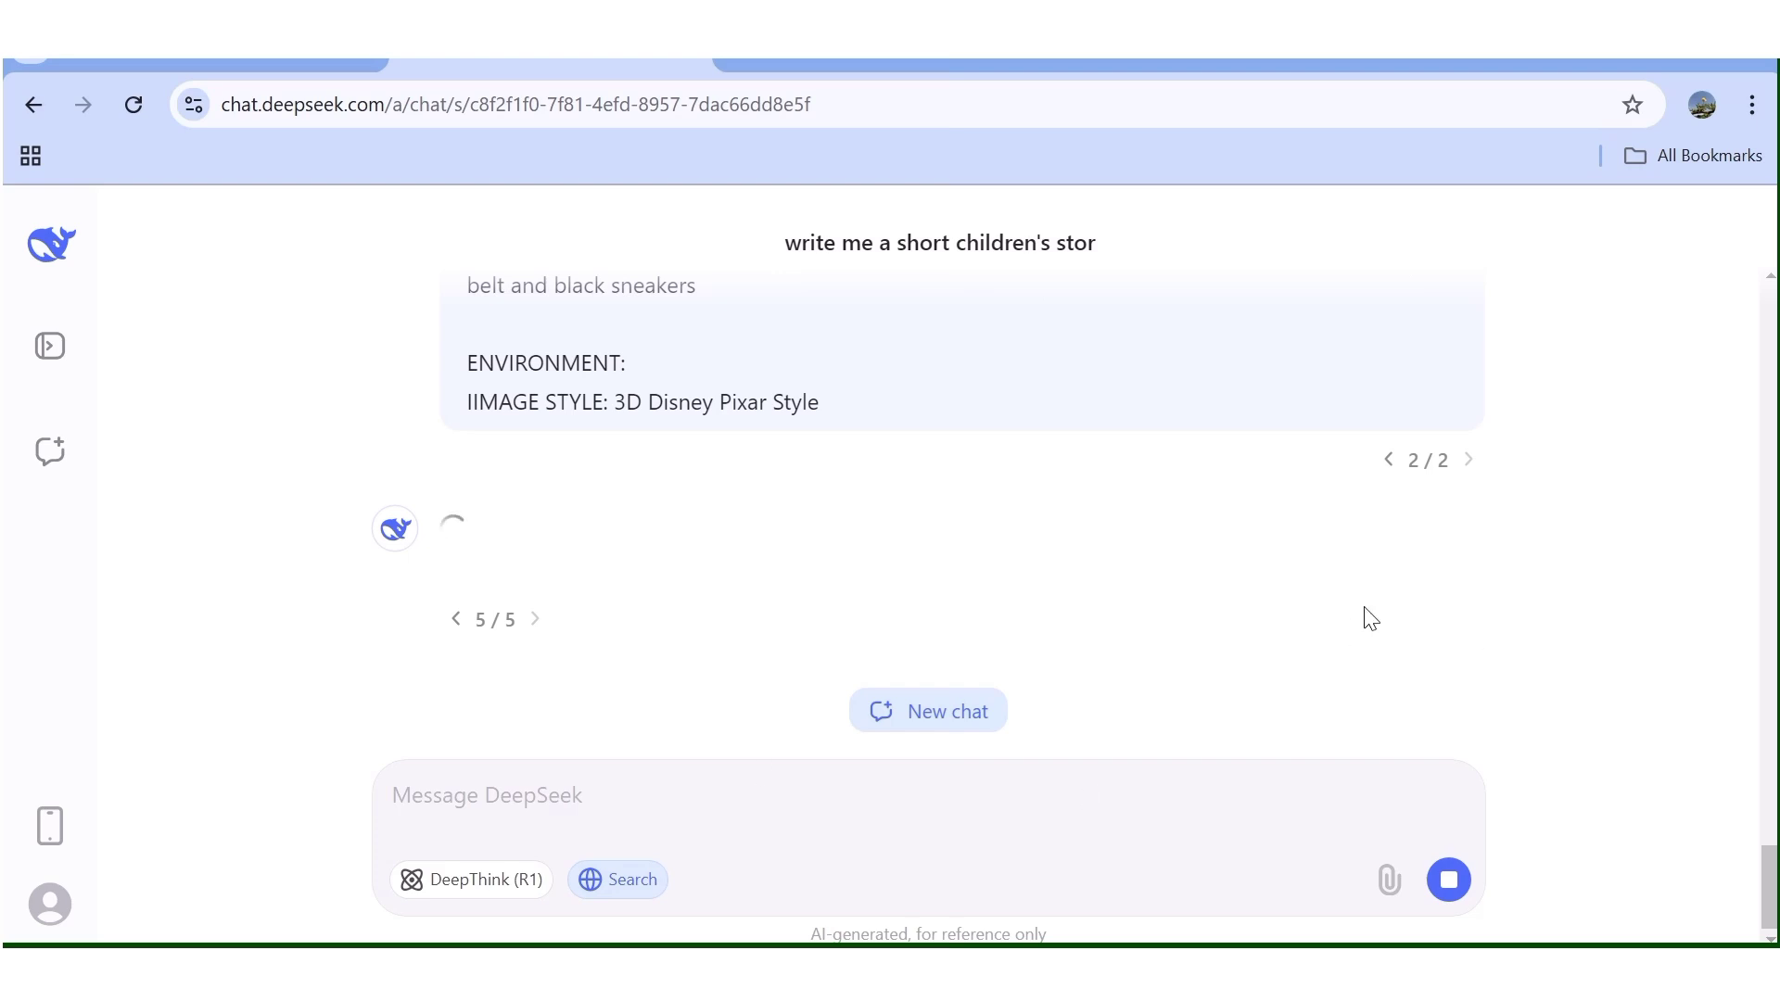
# - Send ChatGPT the character-description prompt for 3D Disney Pixar Style scene prompts, then select the Scene 1 prompt
pyautogui.hotkey('ctrl', 'Tab')
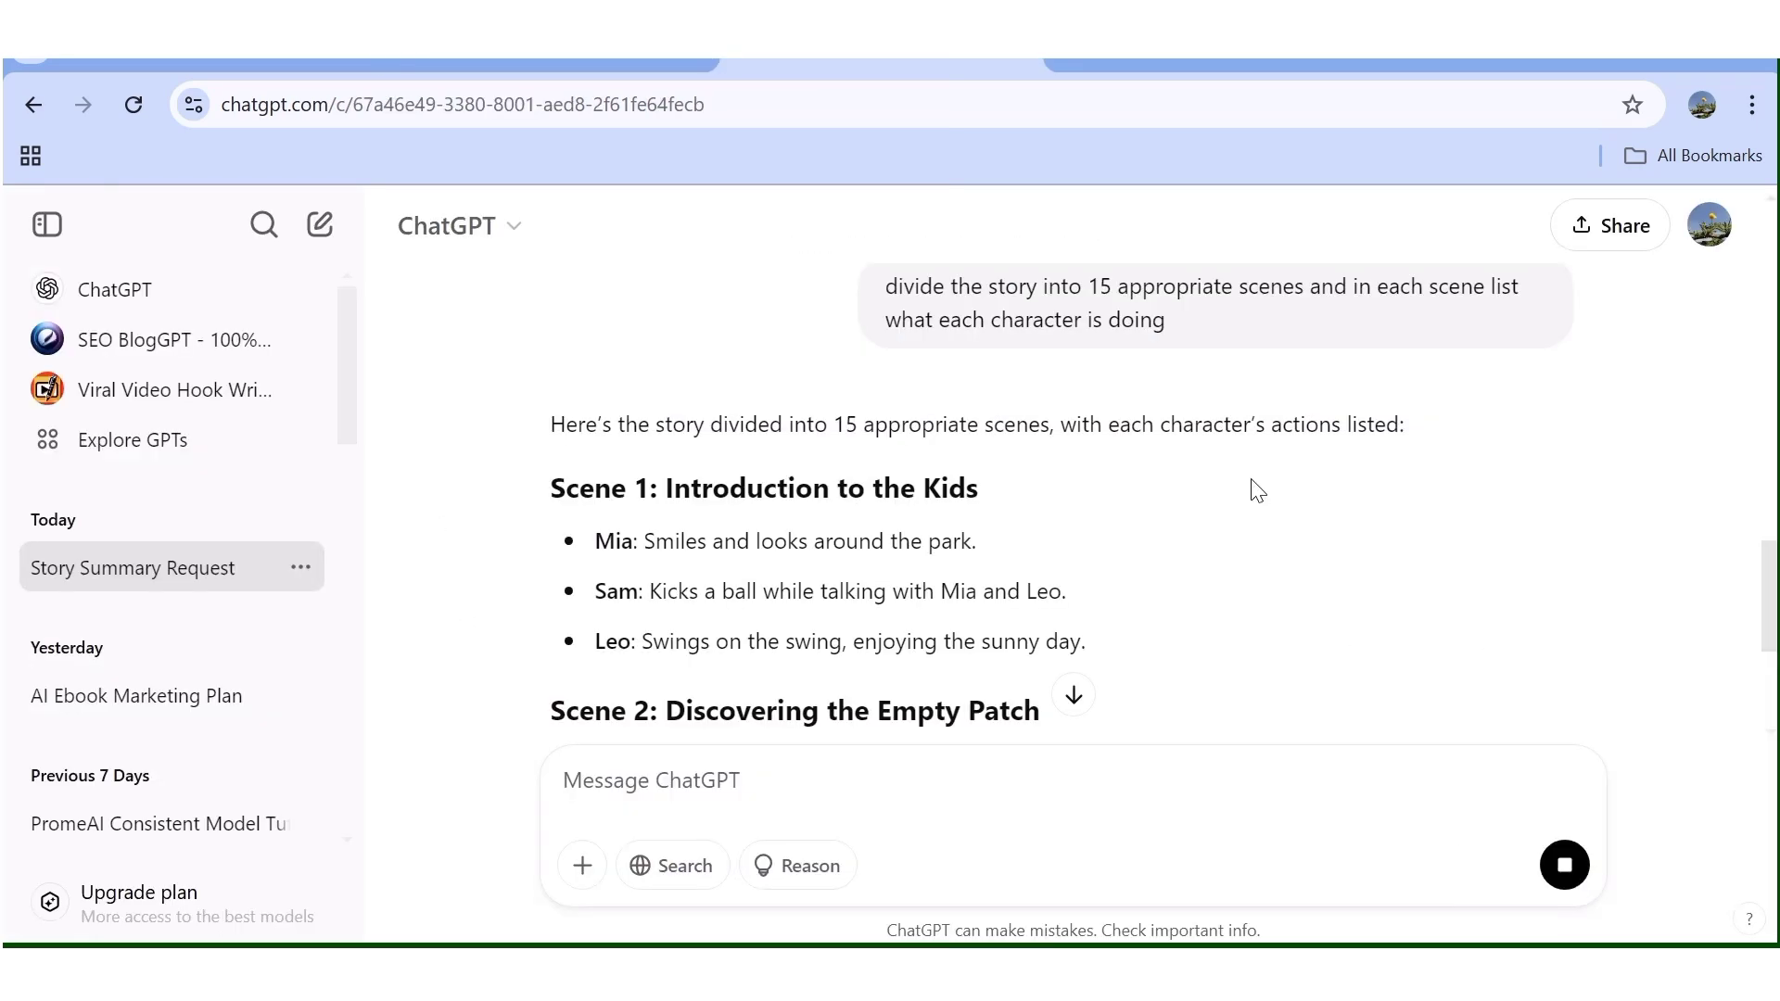
pyautogui.scroll(-20, 1142, 489)
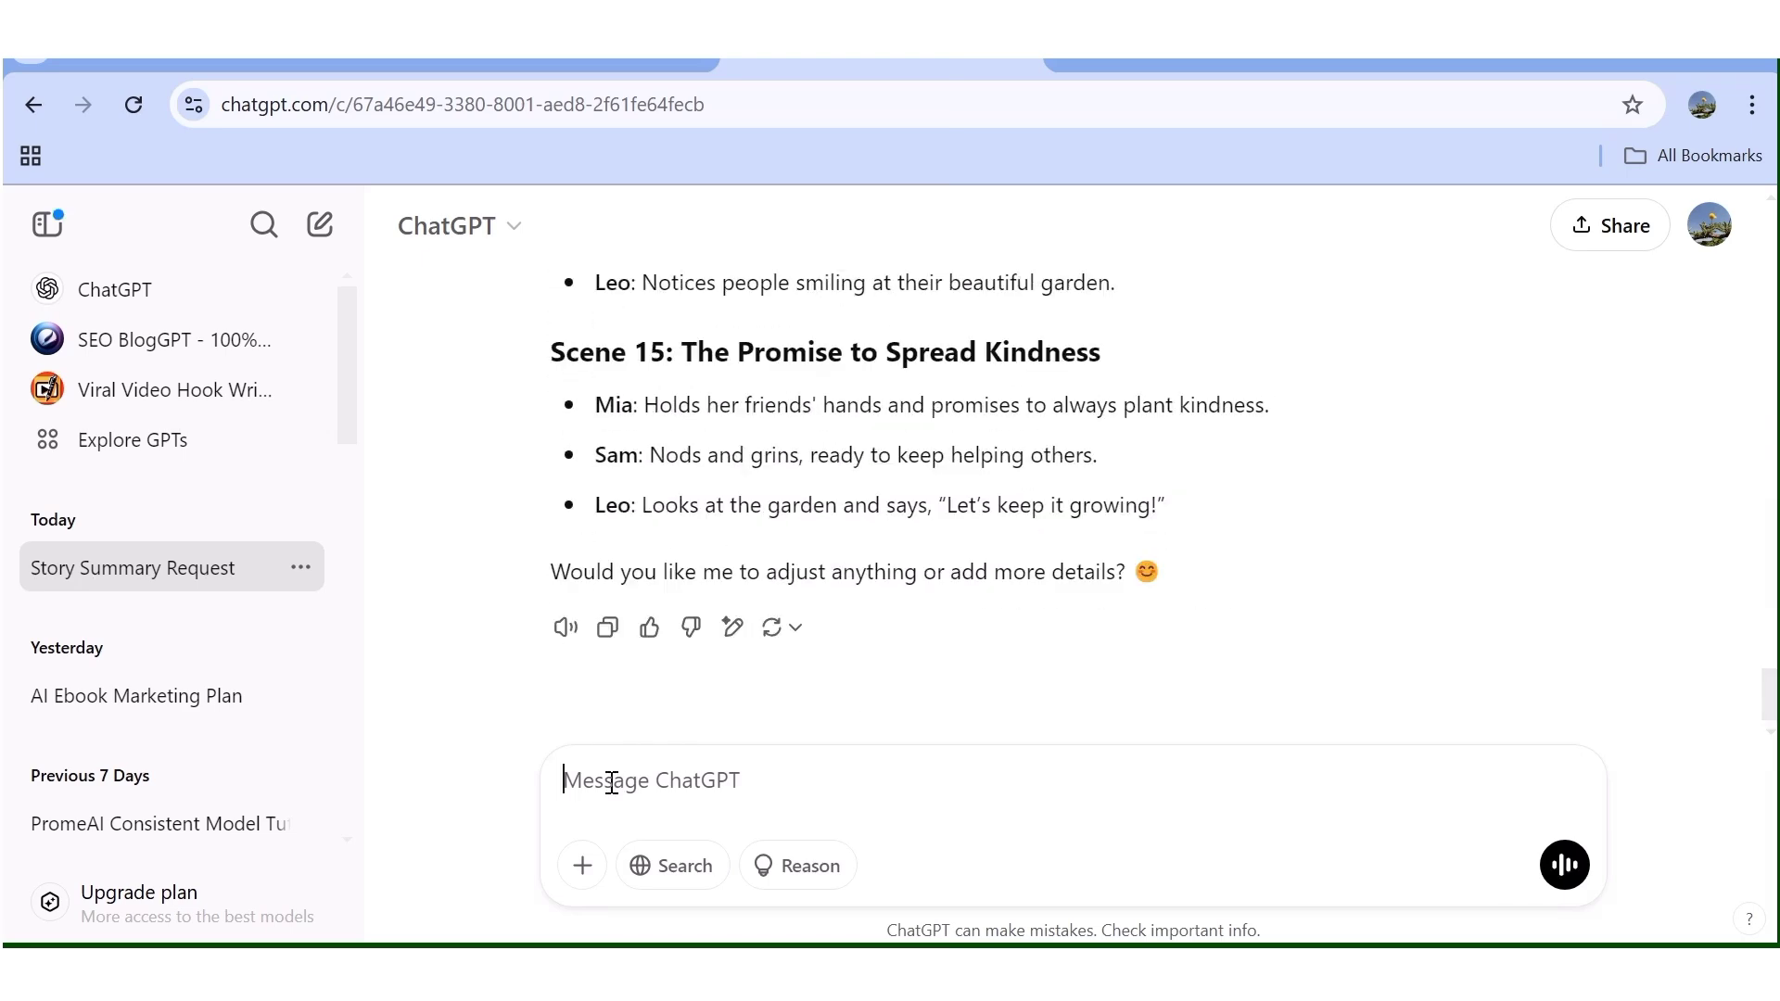
pyautogui.rightClick(612, 782)
pyautogui.click(710, 471)
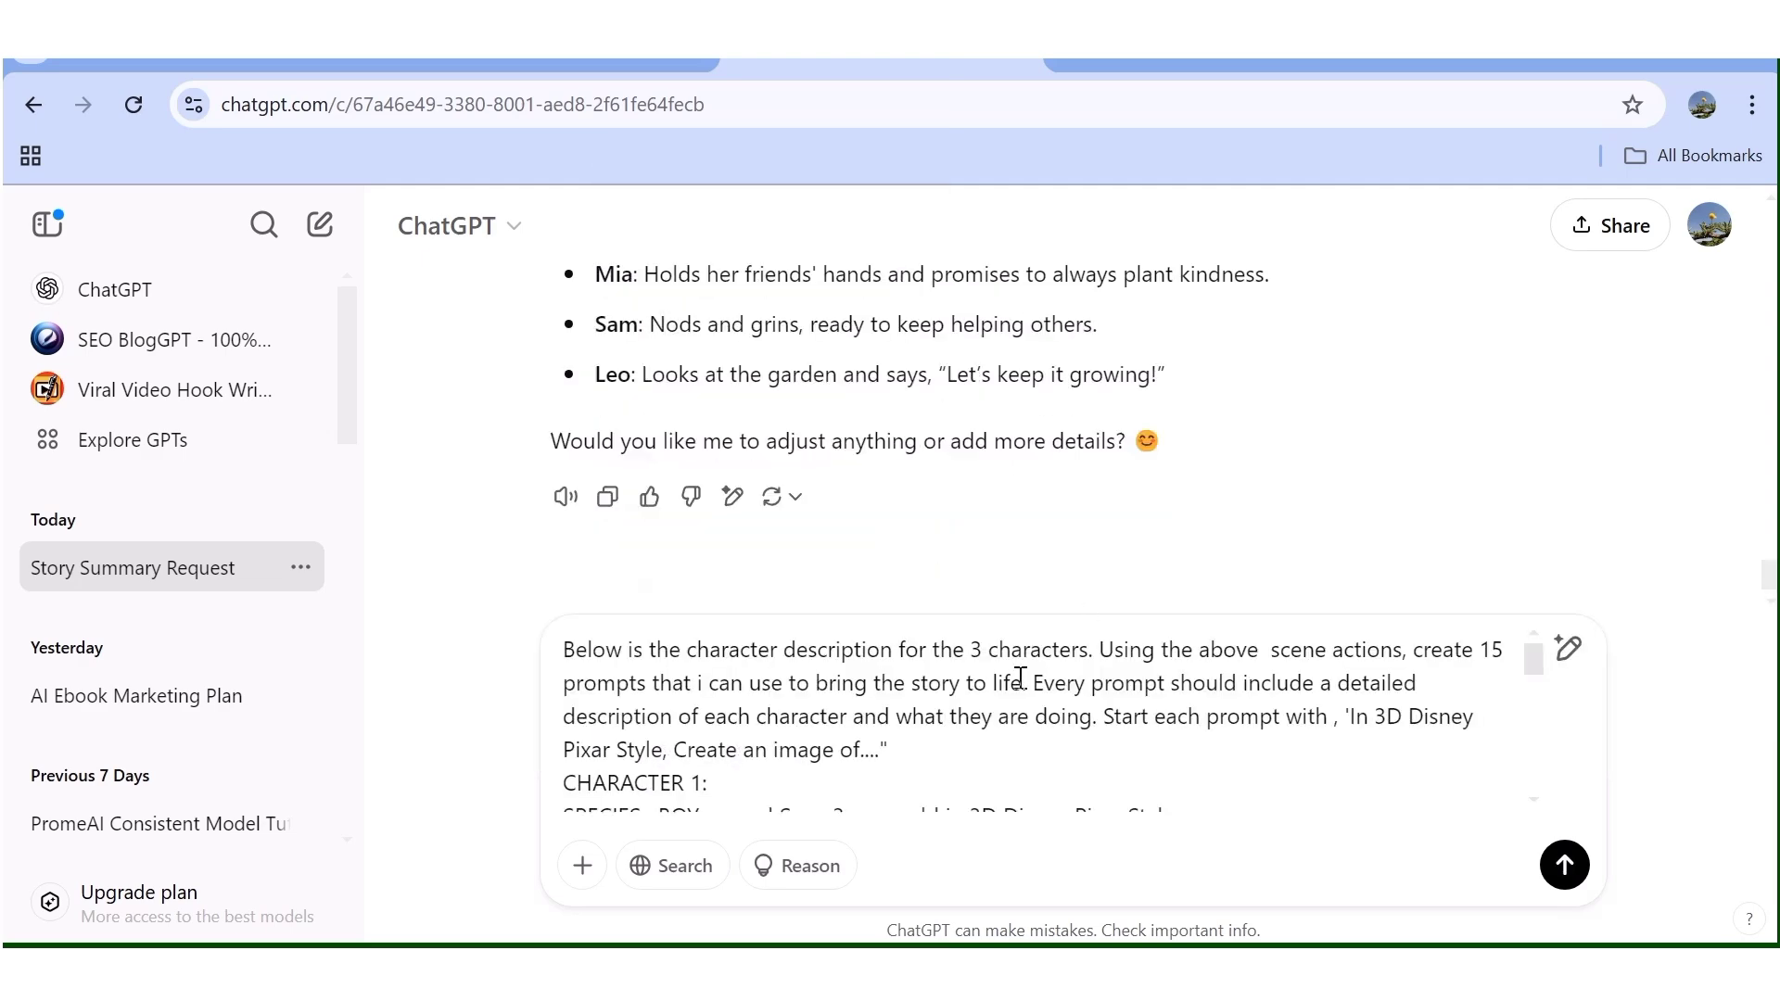
pyautogui.scroll(-5, 1020, 677)
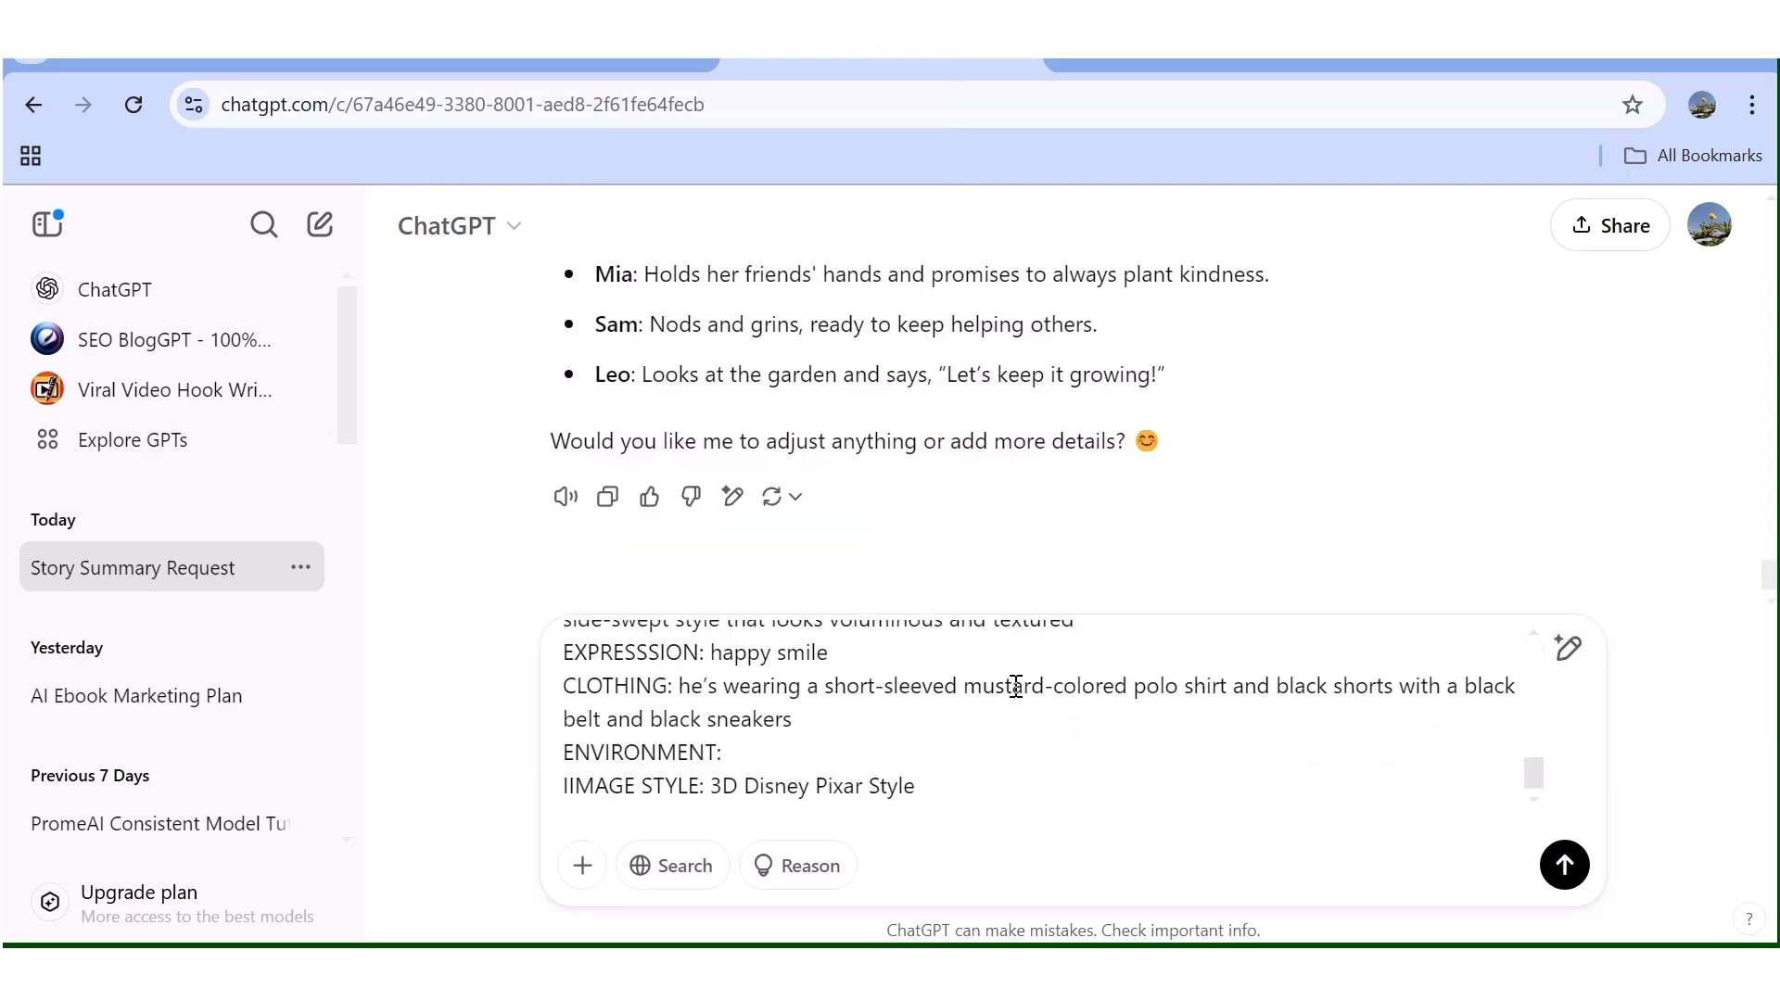
pyautogui.scroll(3, 952, 746)
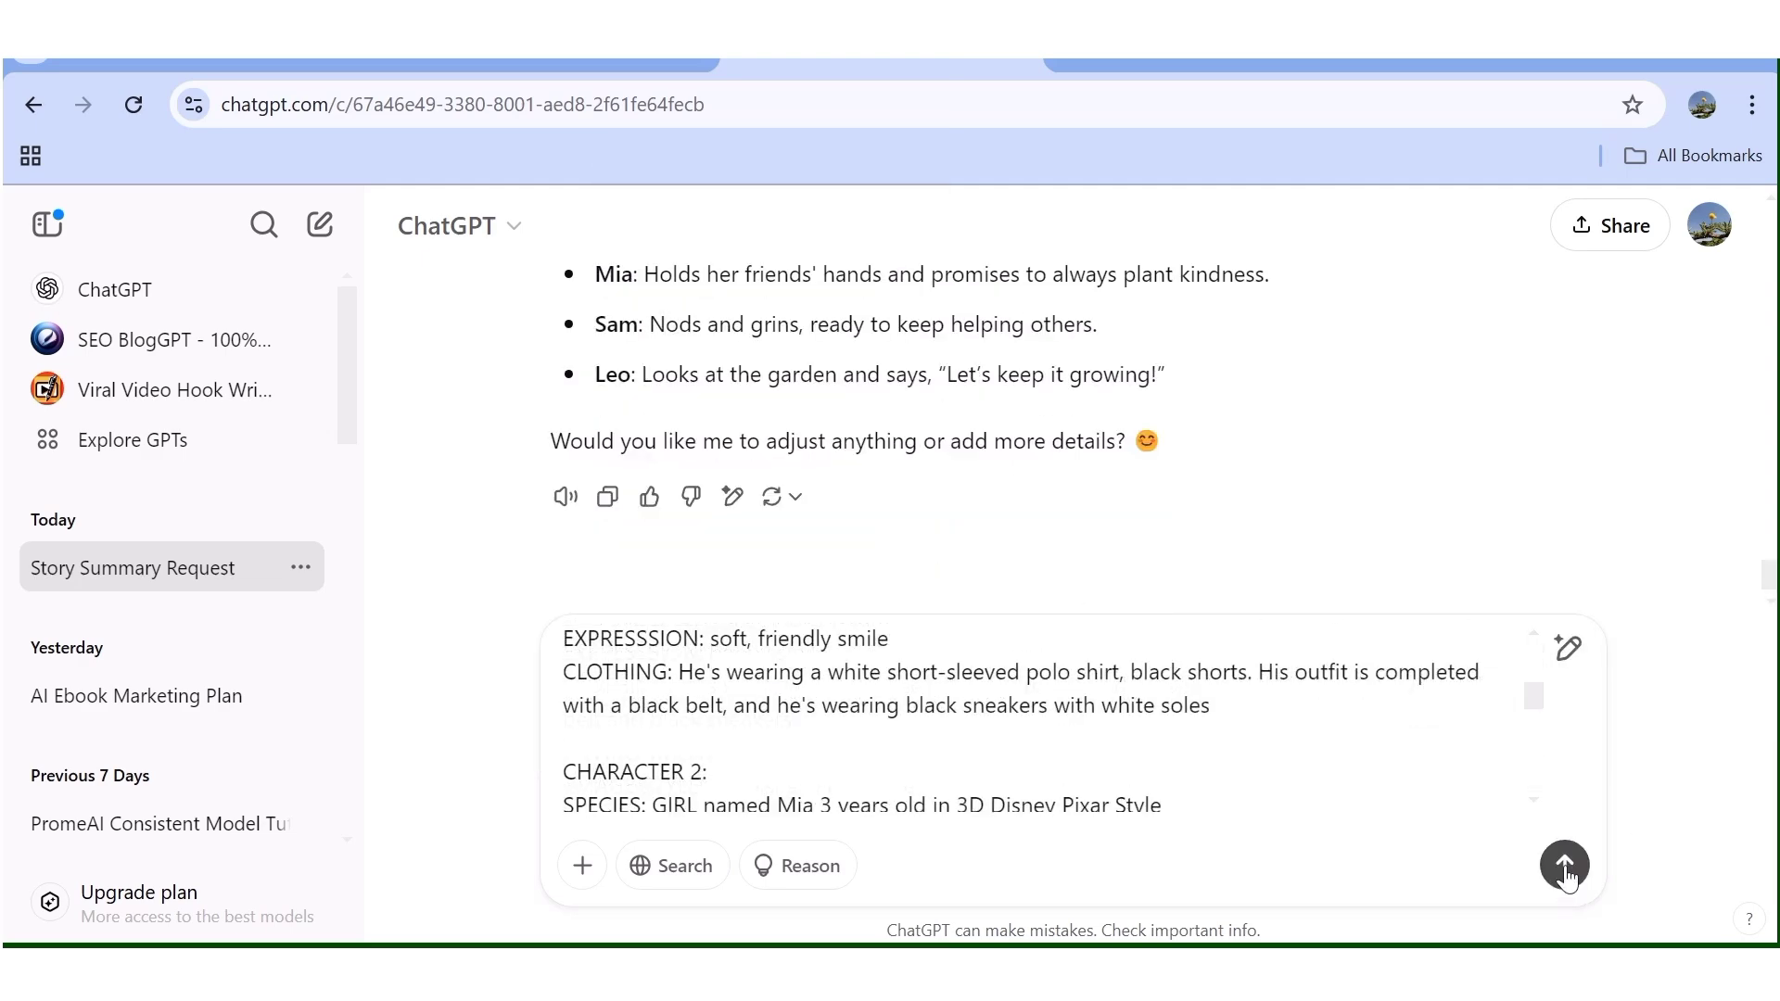
pyautogui.click(1566, 867)
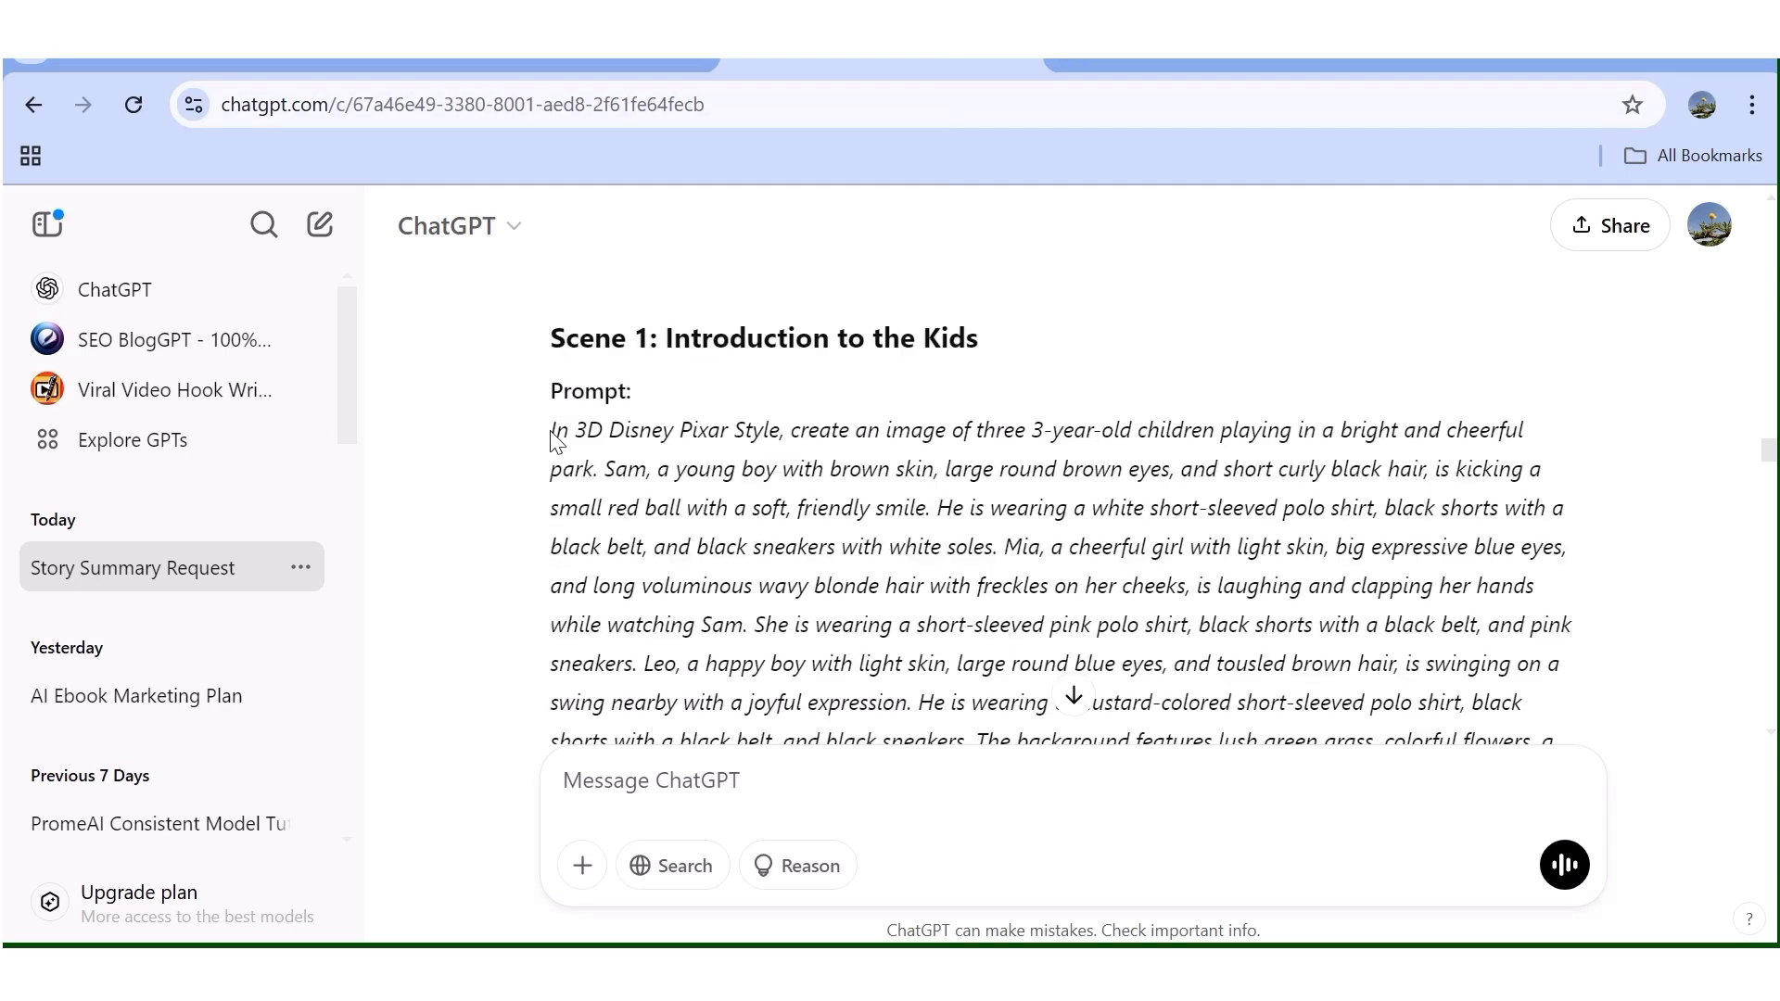
pyautogui.moveTo(553, 432); pyautogui.dragTo(1335, 742)
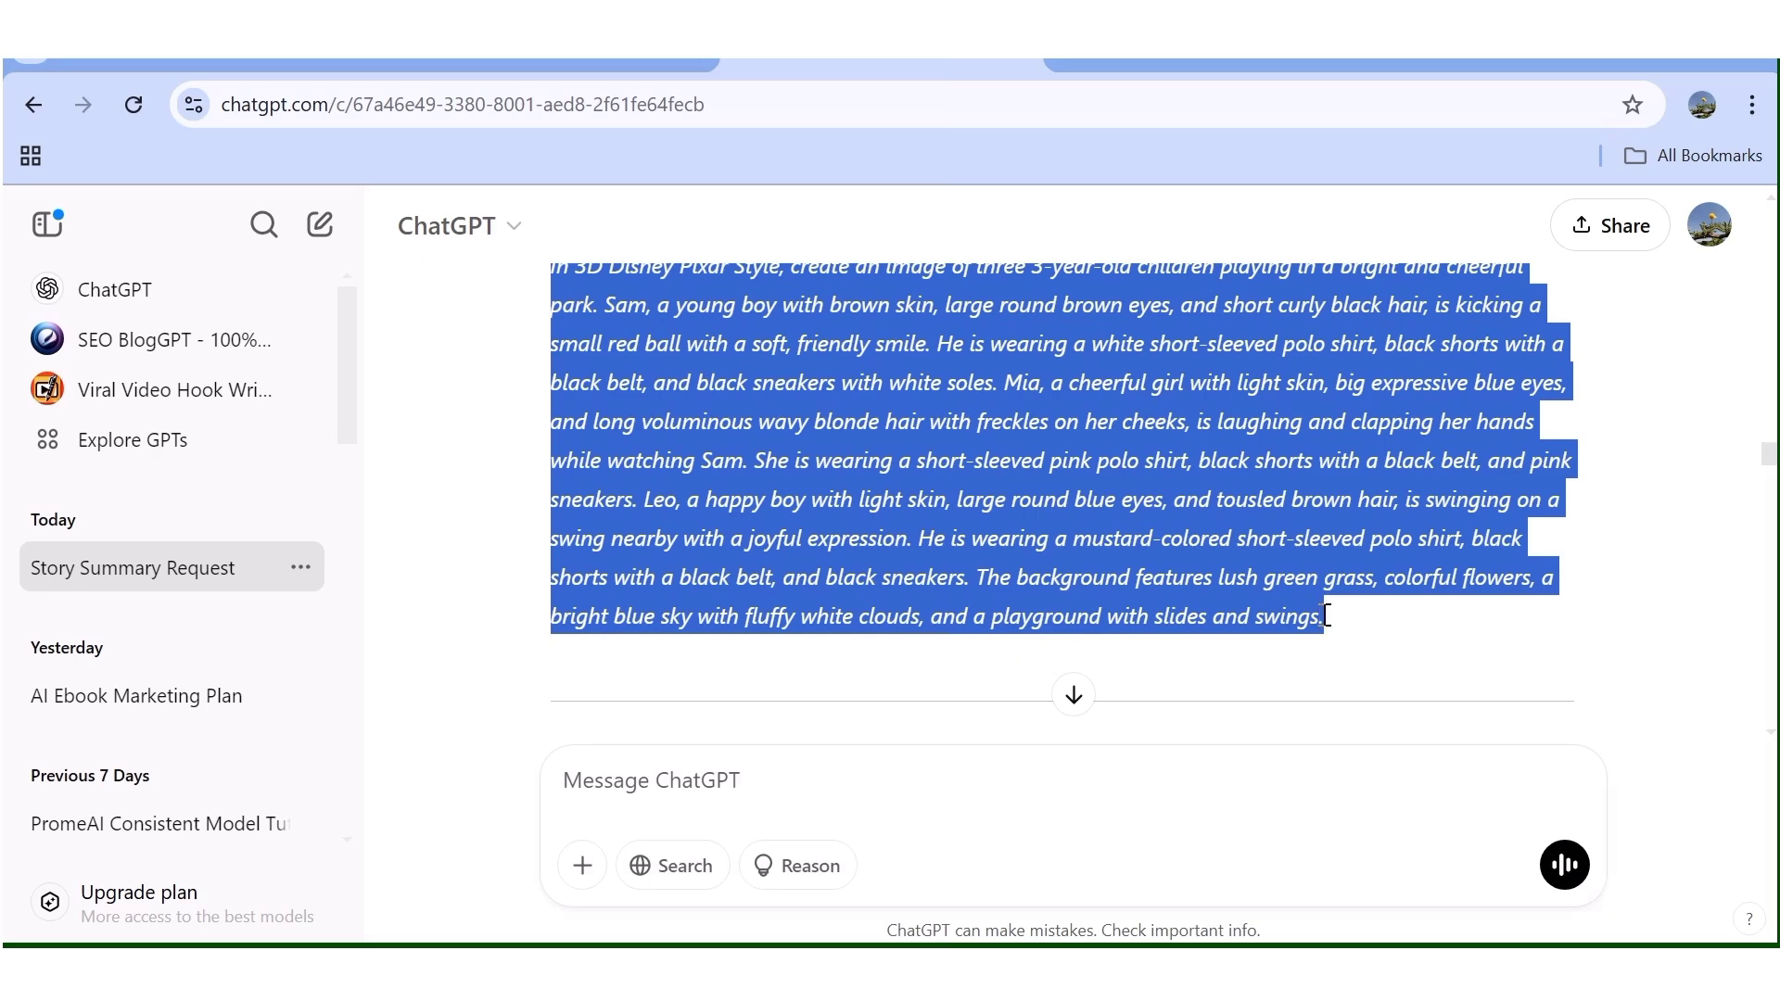
# - Replace the Leonardo.Ai prompt with the Scene 1 children-in-the-park prompt and generate images
pyautogui.rightClick(1266, 546)
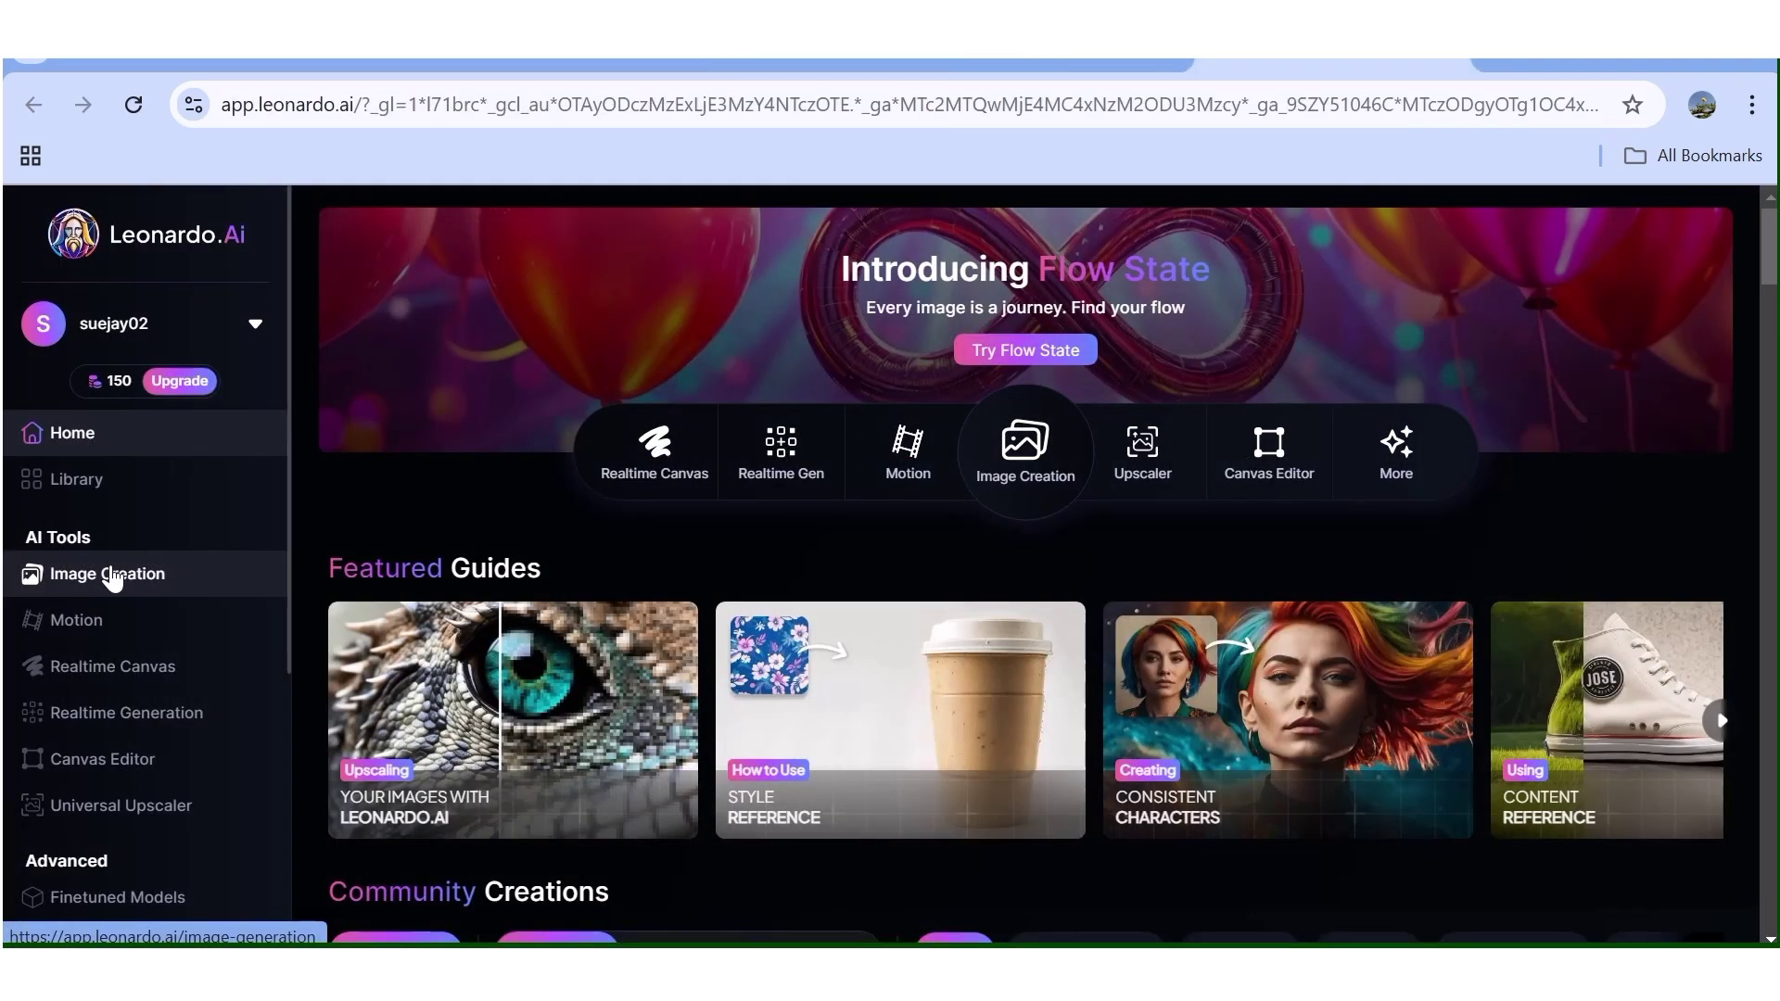
pyautogui.click(112, 576)
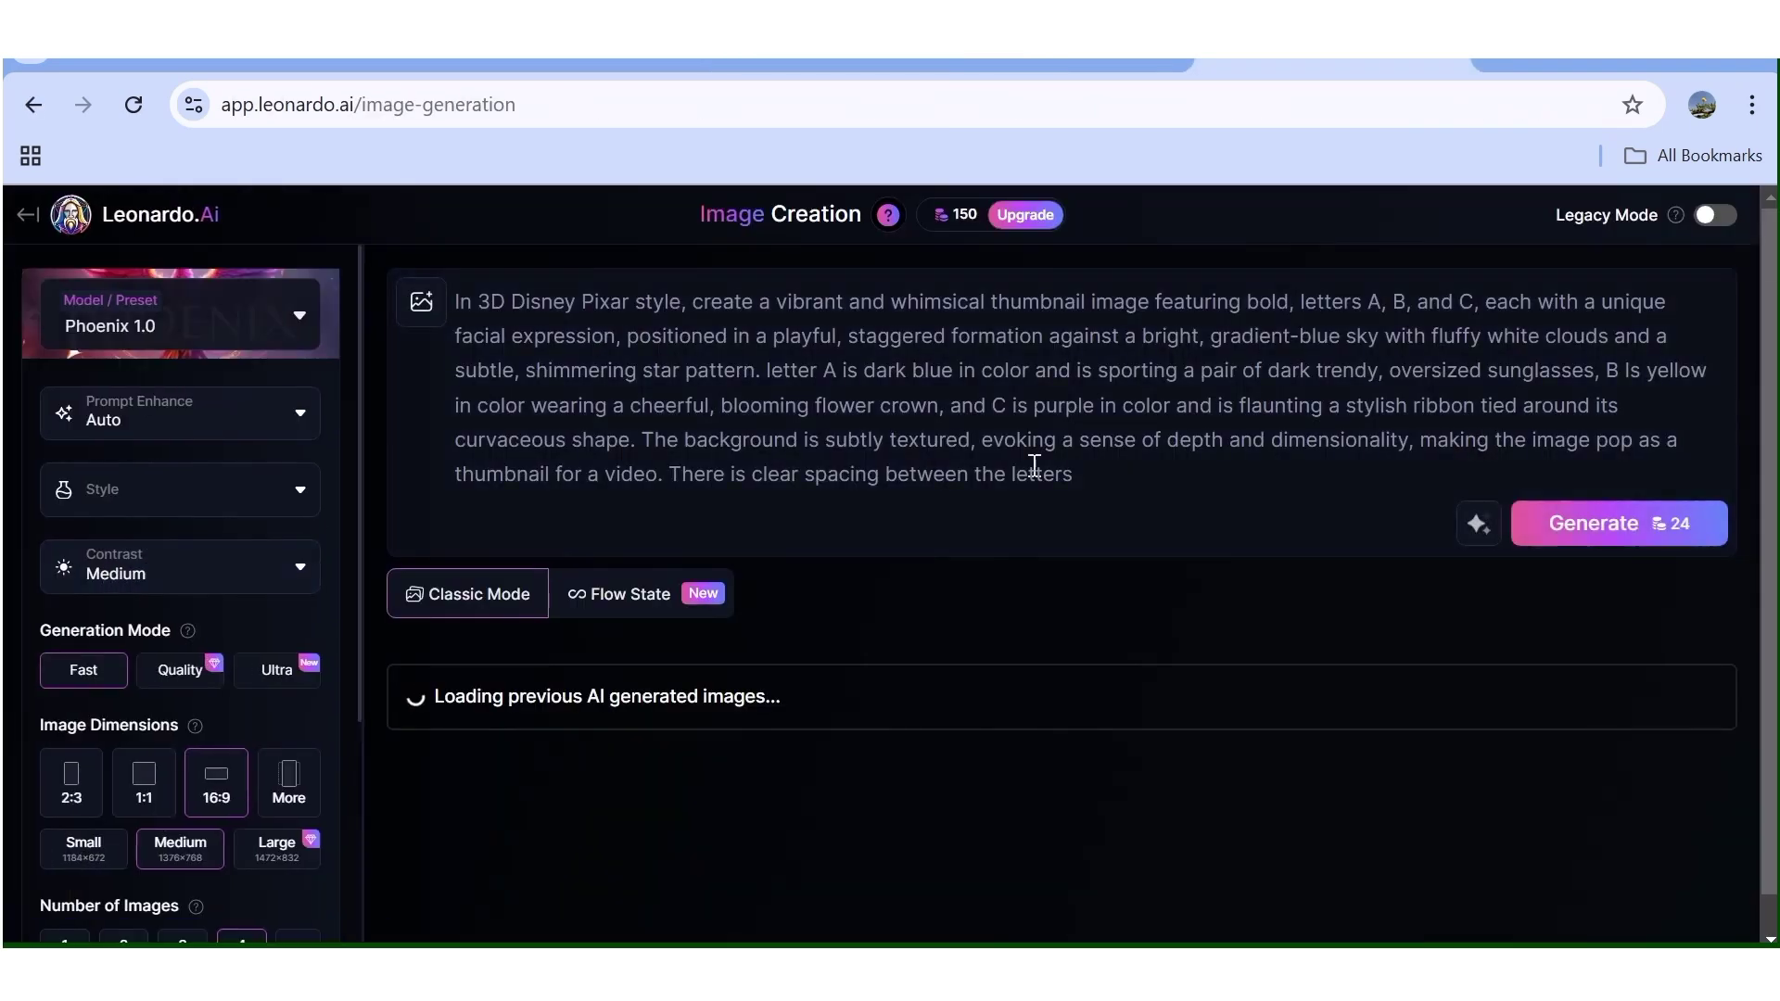
pyautogui.tripleClick(1102, 478)
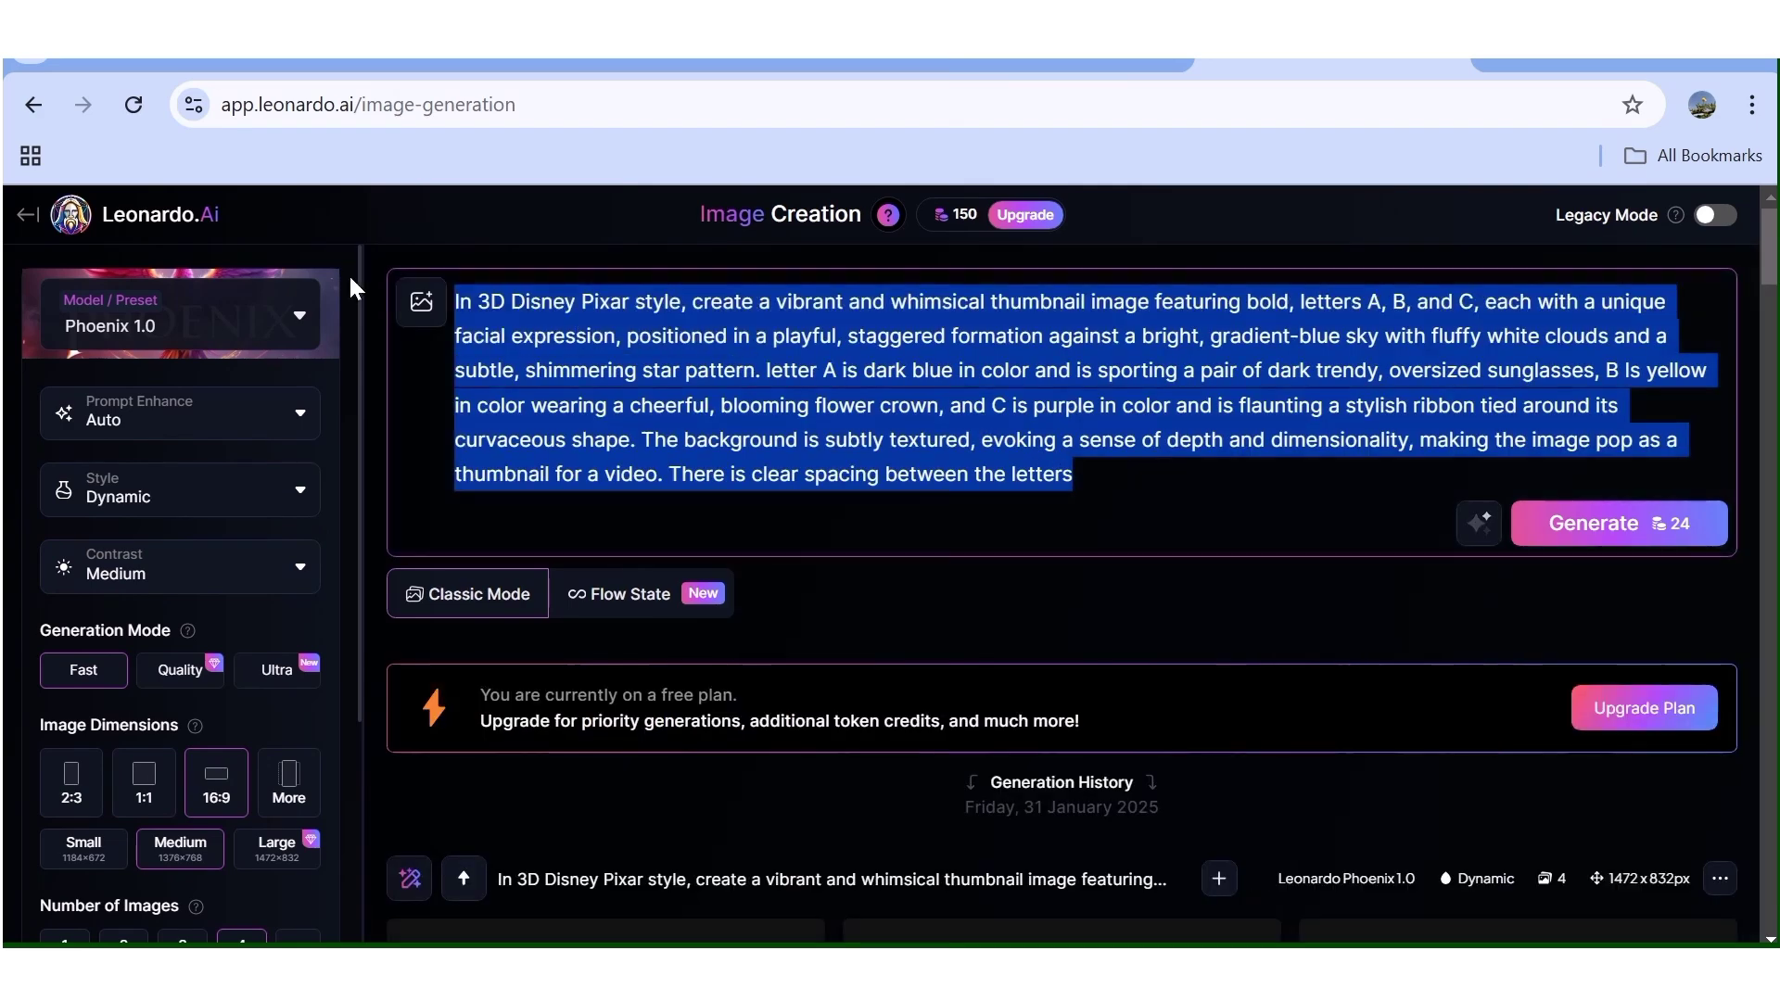
pyautogui.rightClick(730, 408)
pyautogui.click(807, 458)
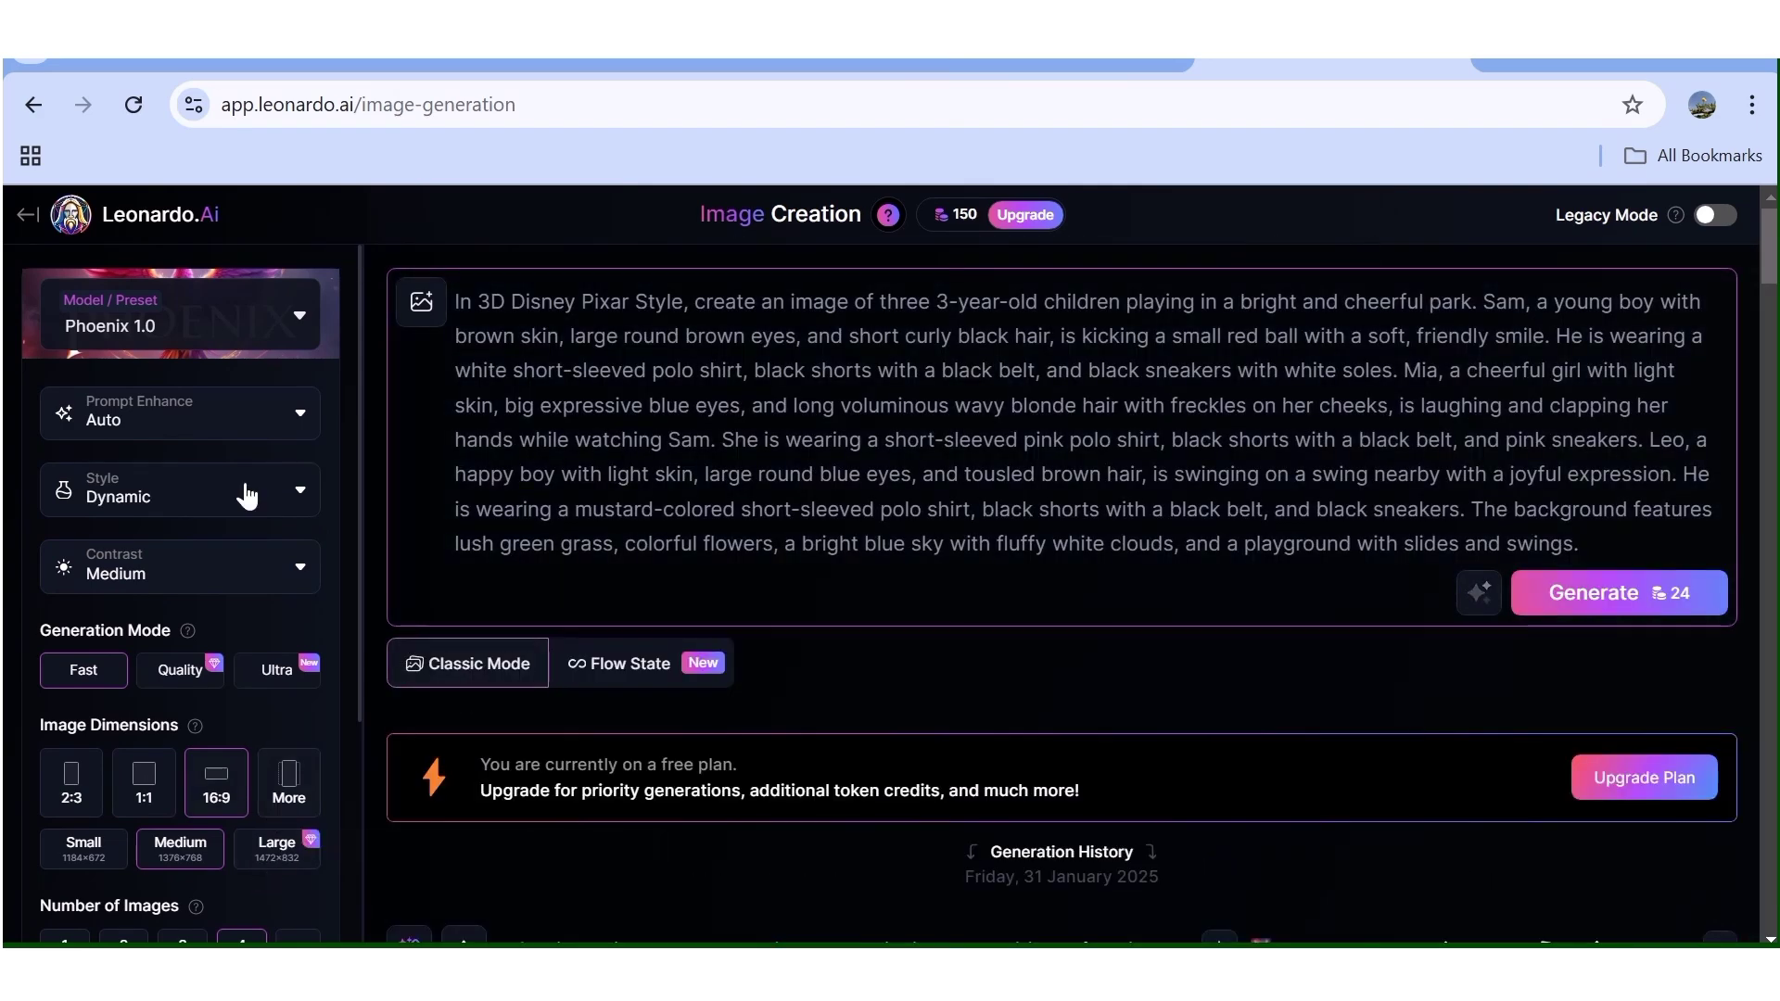
pyautogui.click(1601, 601)
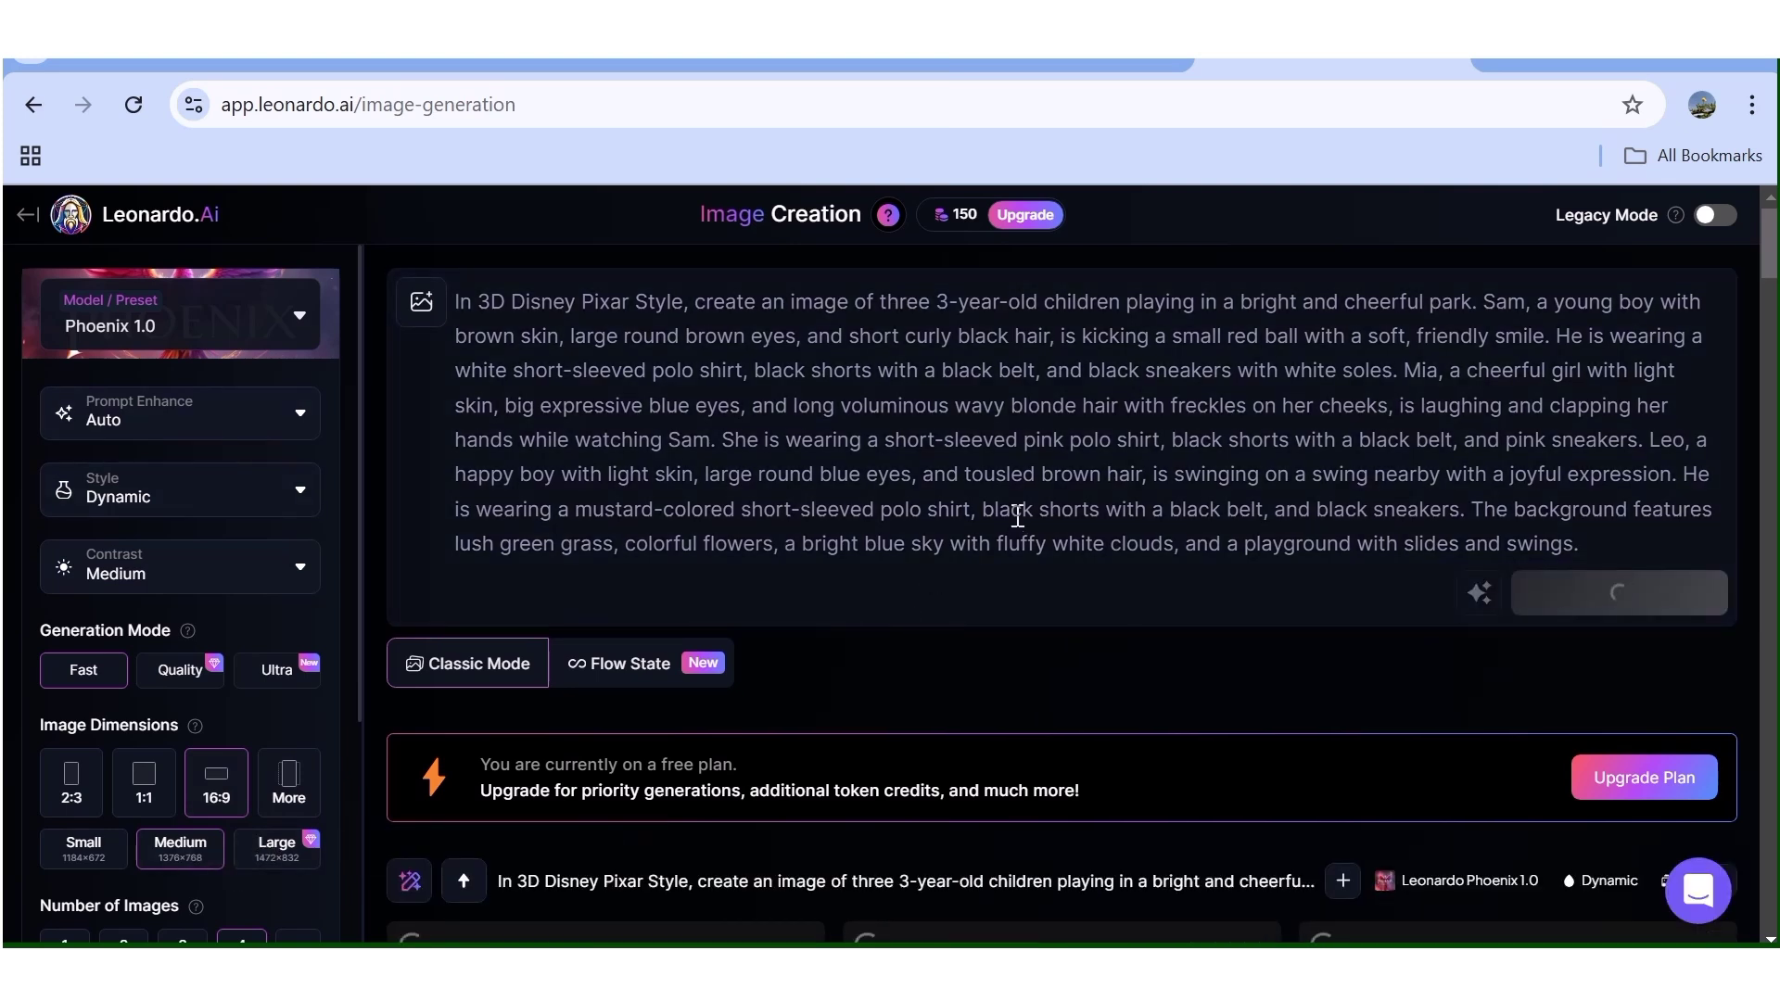
# - Reveal the generated images hidden as possibly explicit, including Mia explaining her idea
pyautogui.scroll(-6, 1015, 557)
pyautogui.click(1041, 561)
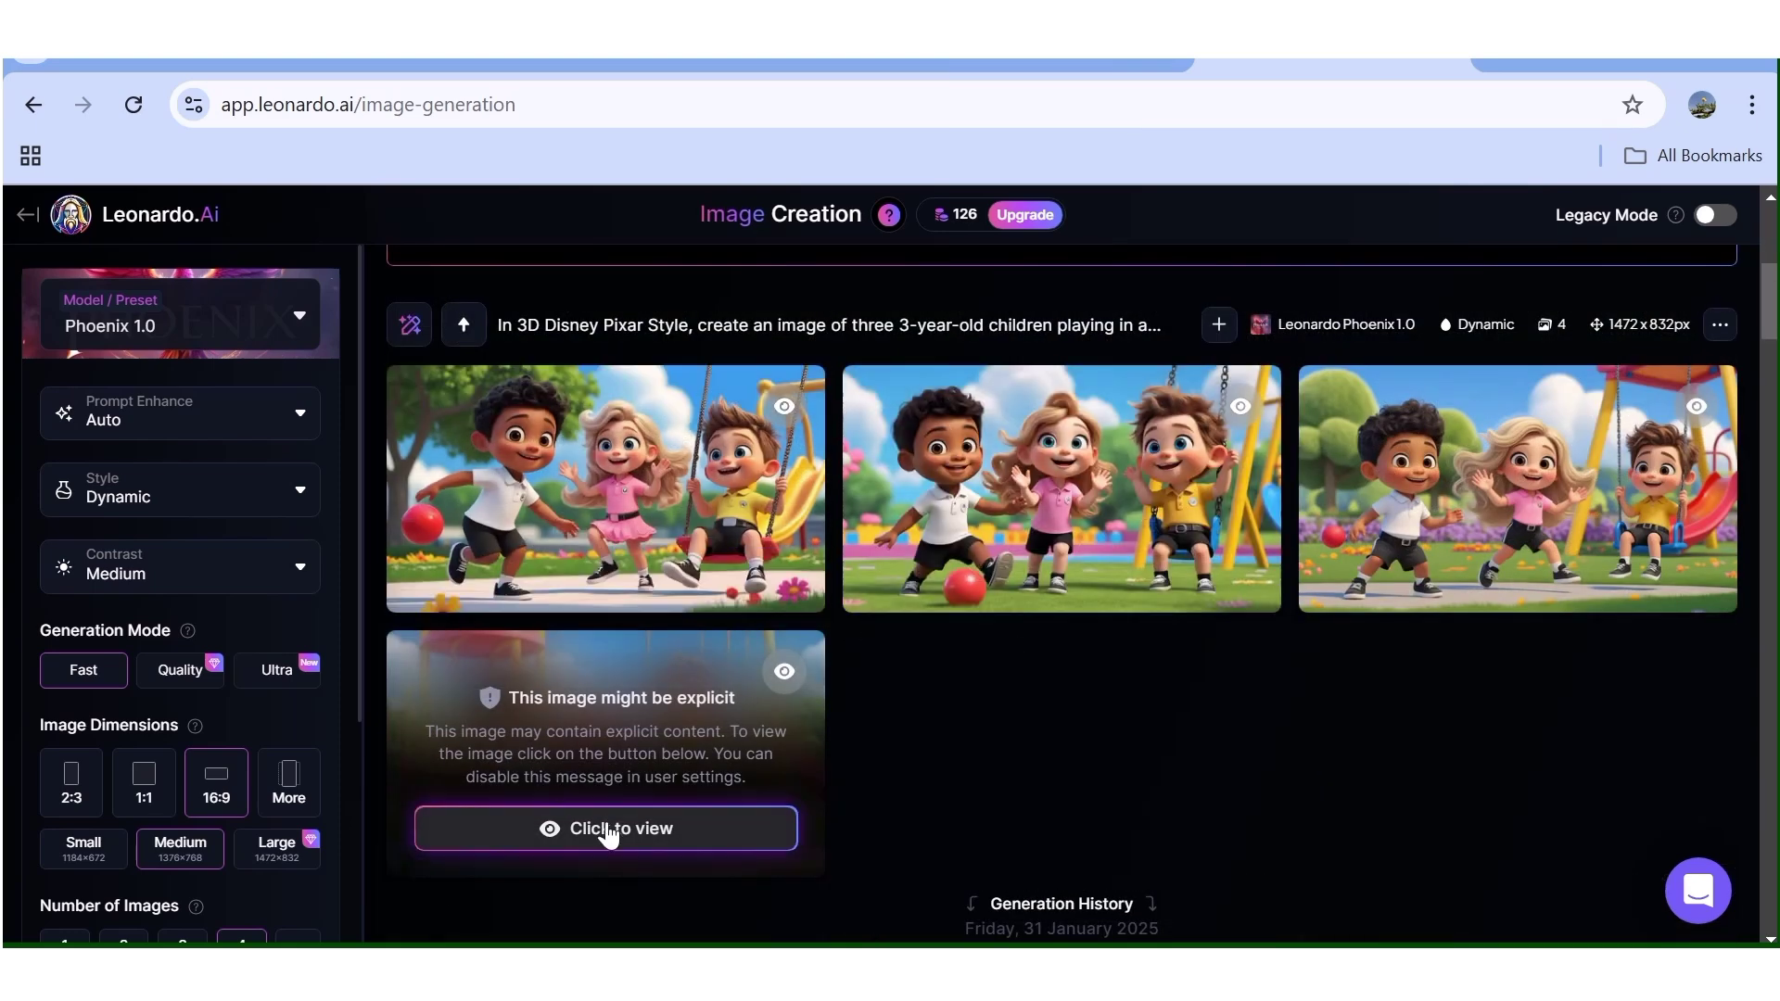
pyautogui.click(608, 830)
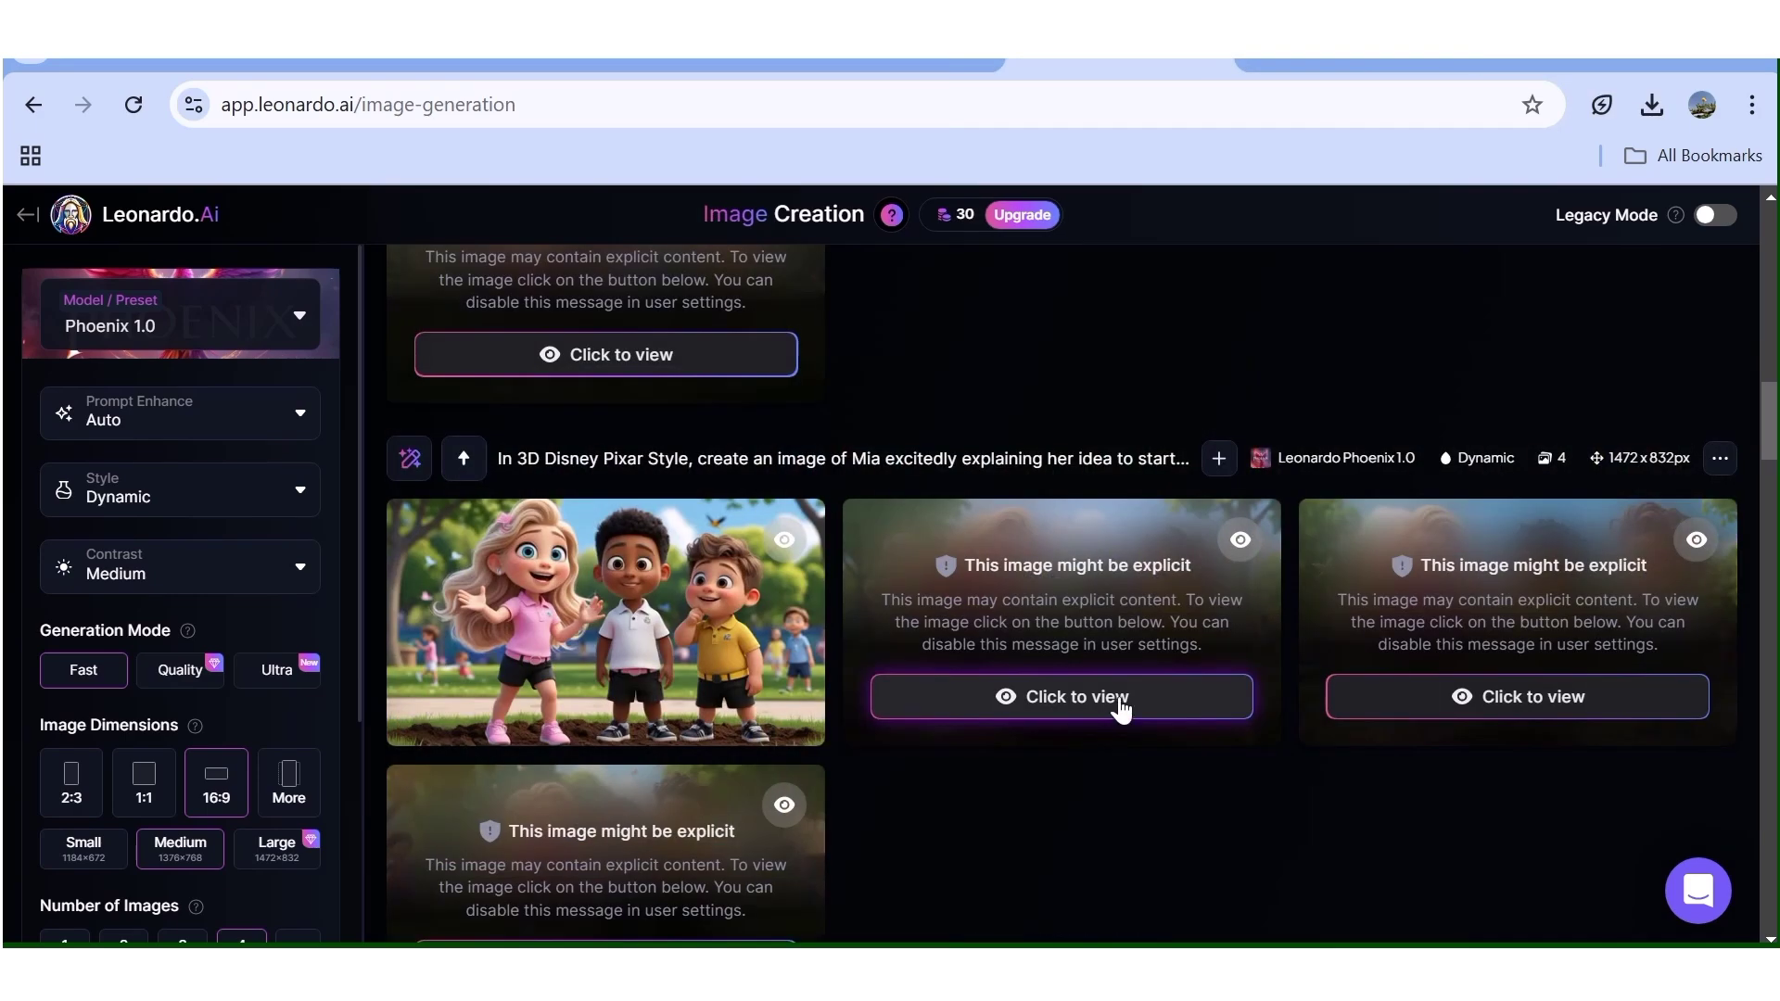
pyautogui.click(1118, 707)
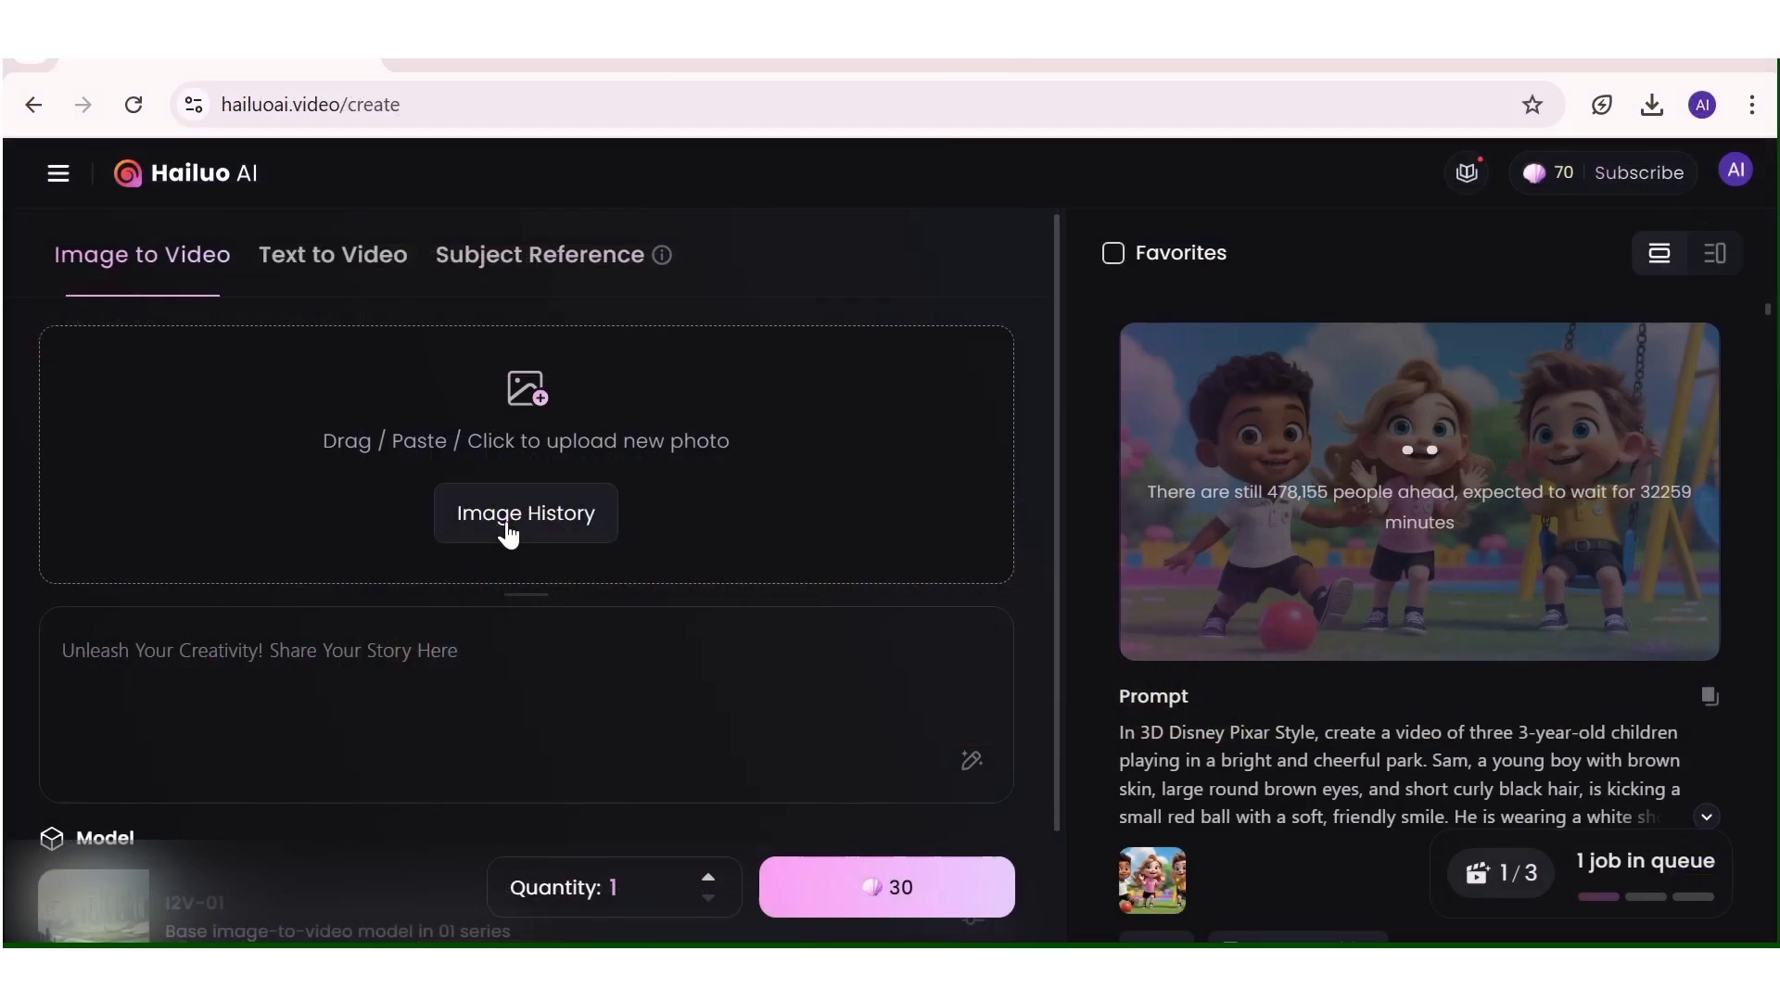
# - Upload the Leonardo_Phoenix image of the children beside the dirt patch as the start frame
pyautogui.click(506, 530)
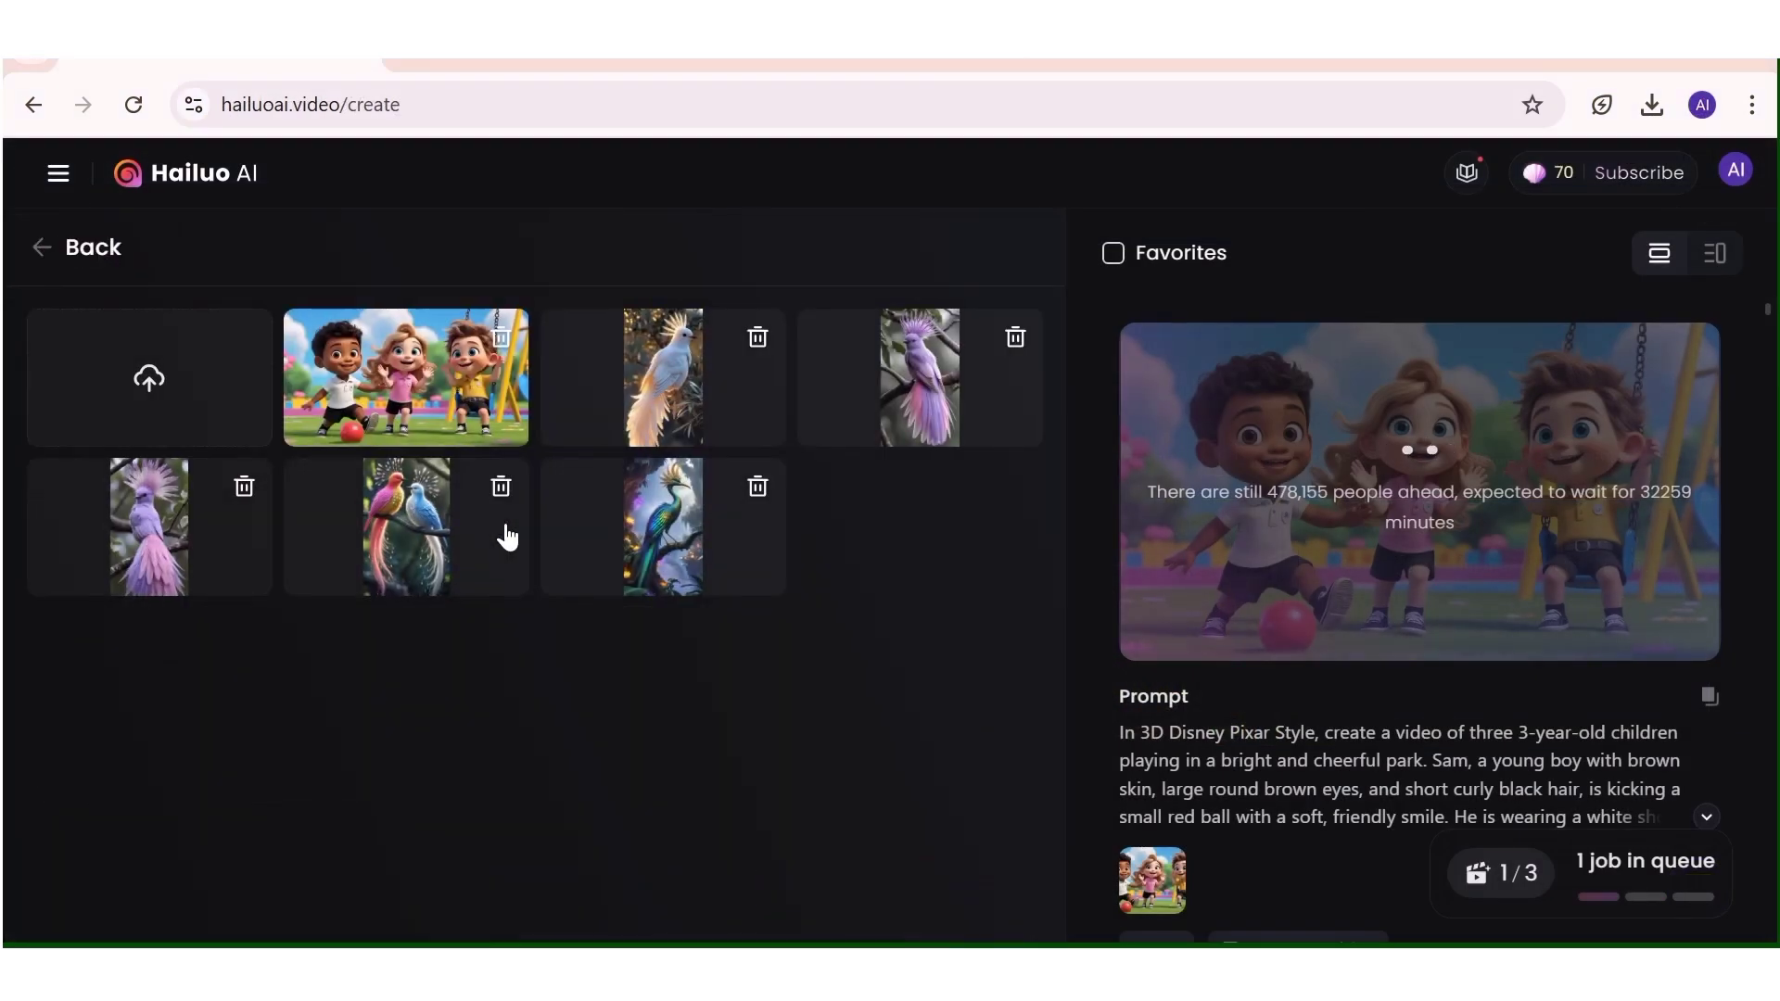
pyautogui.click(164, 375)
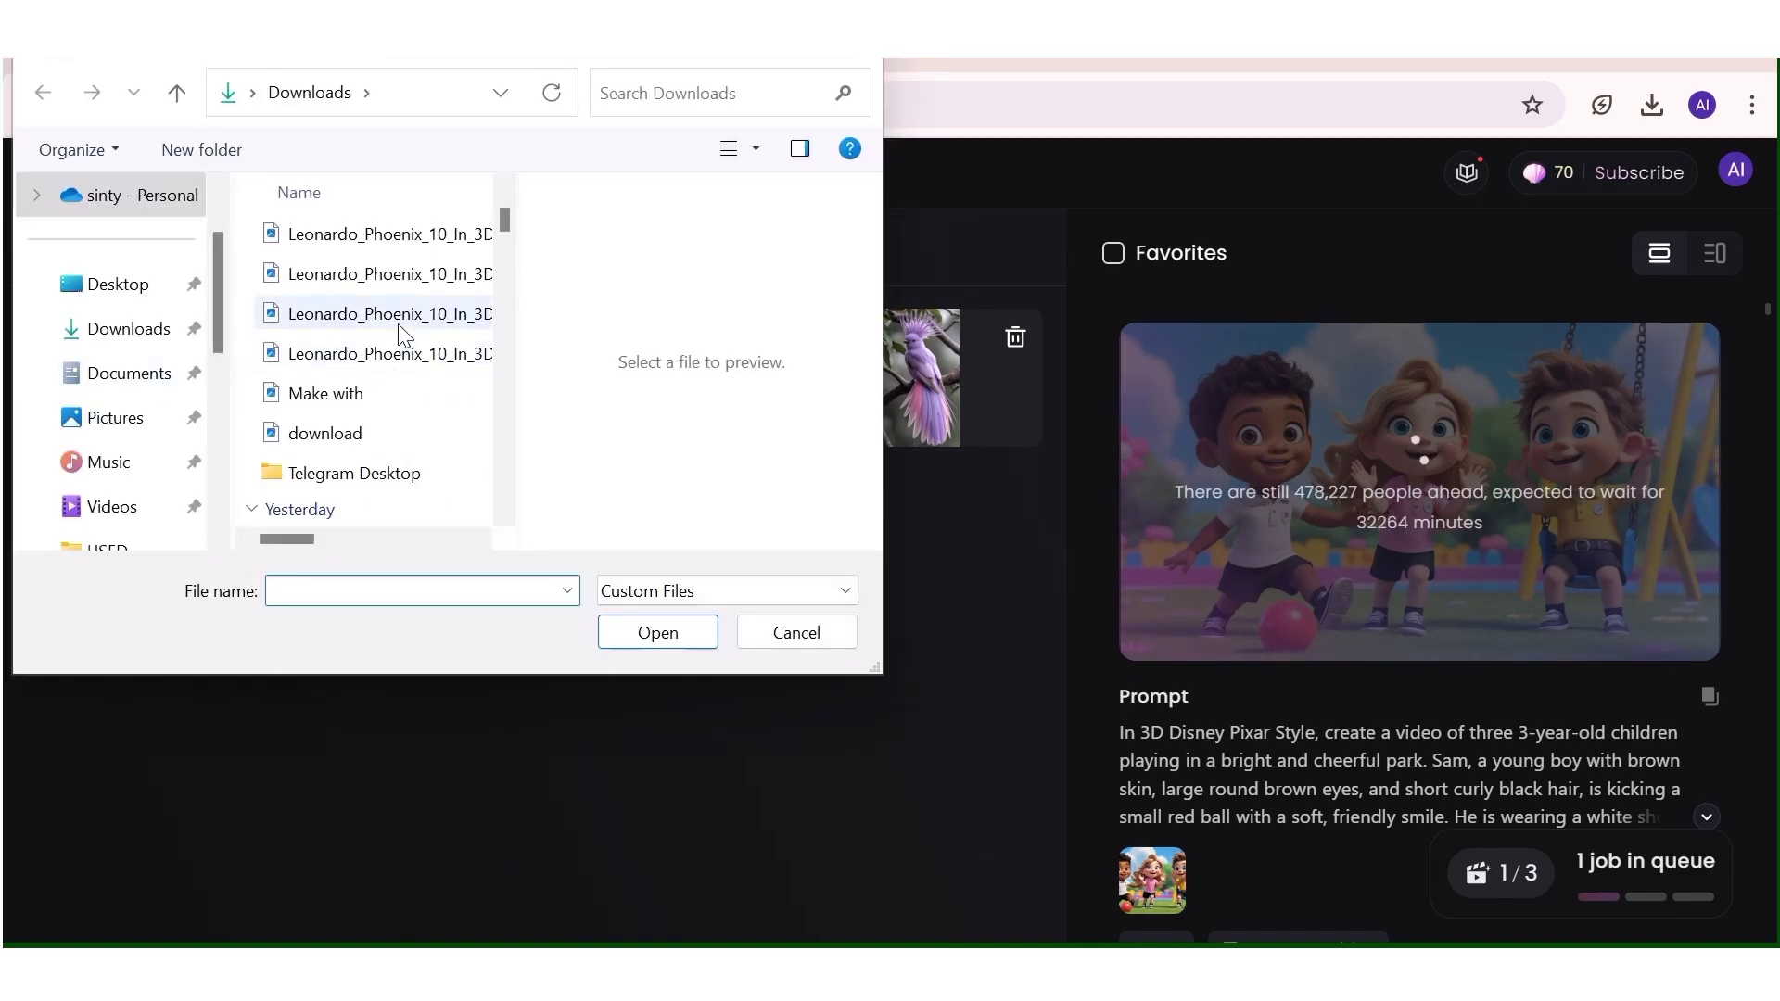
pyautogui.click(399, 320)
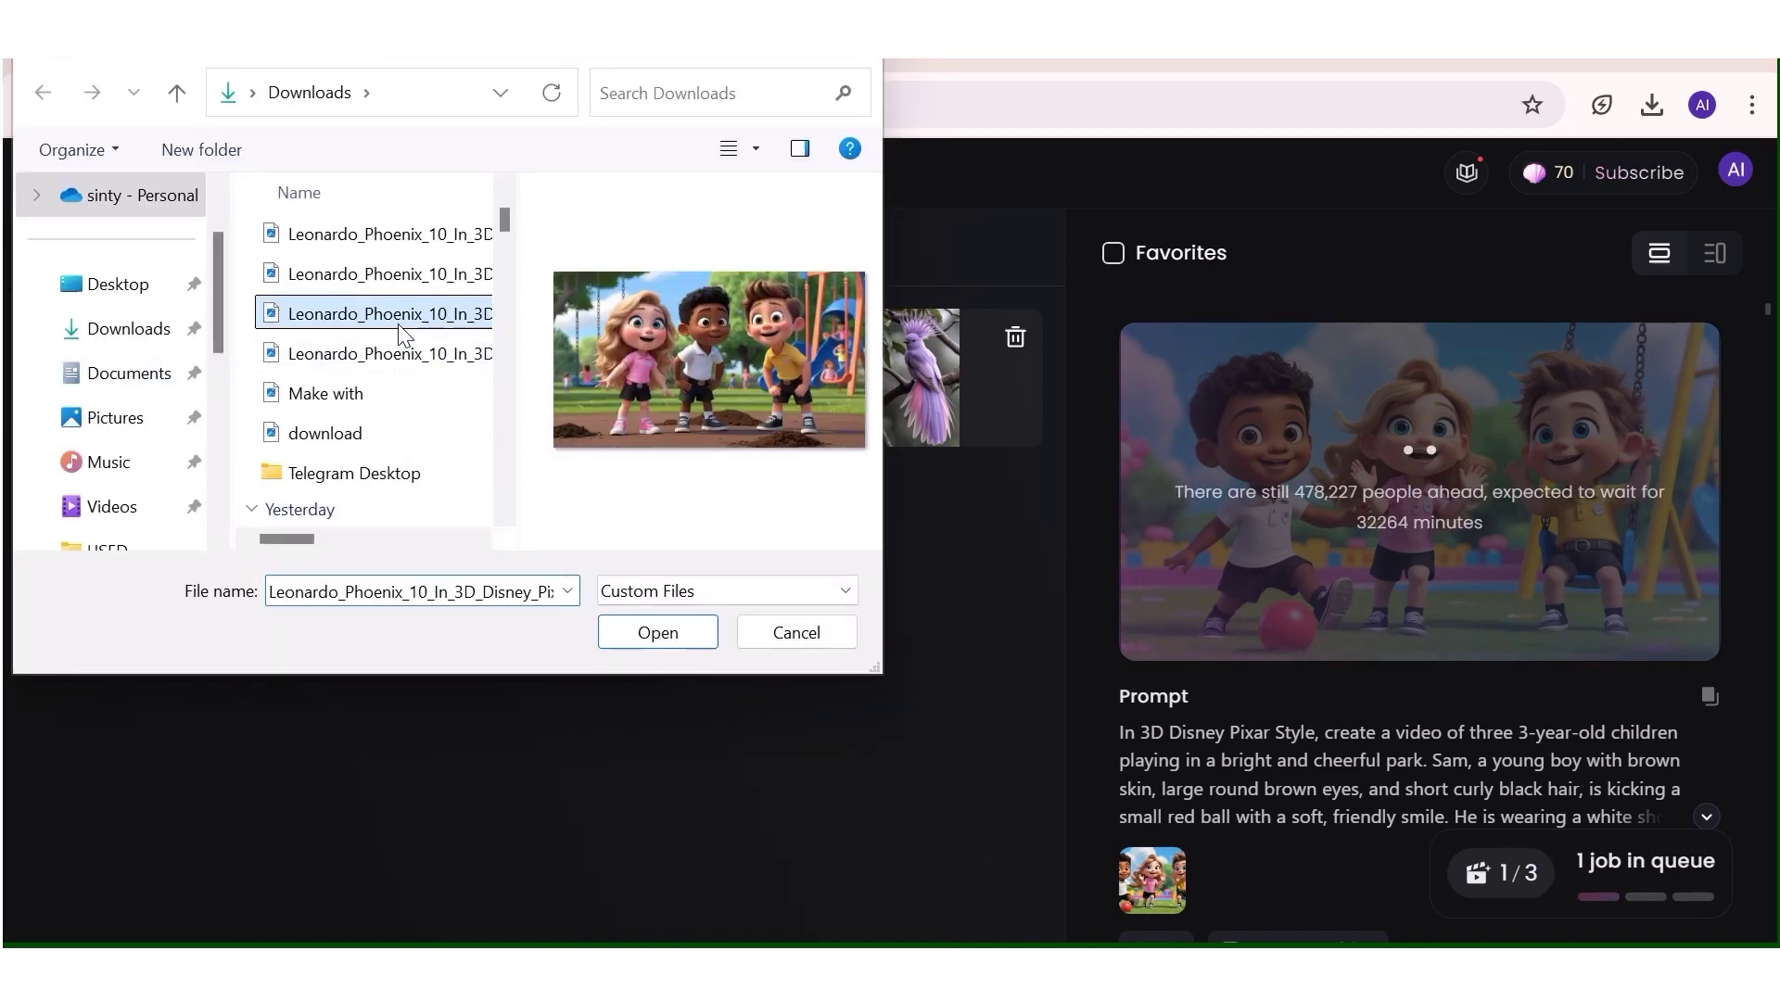
pyautogui.click(654, 635)
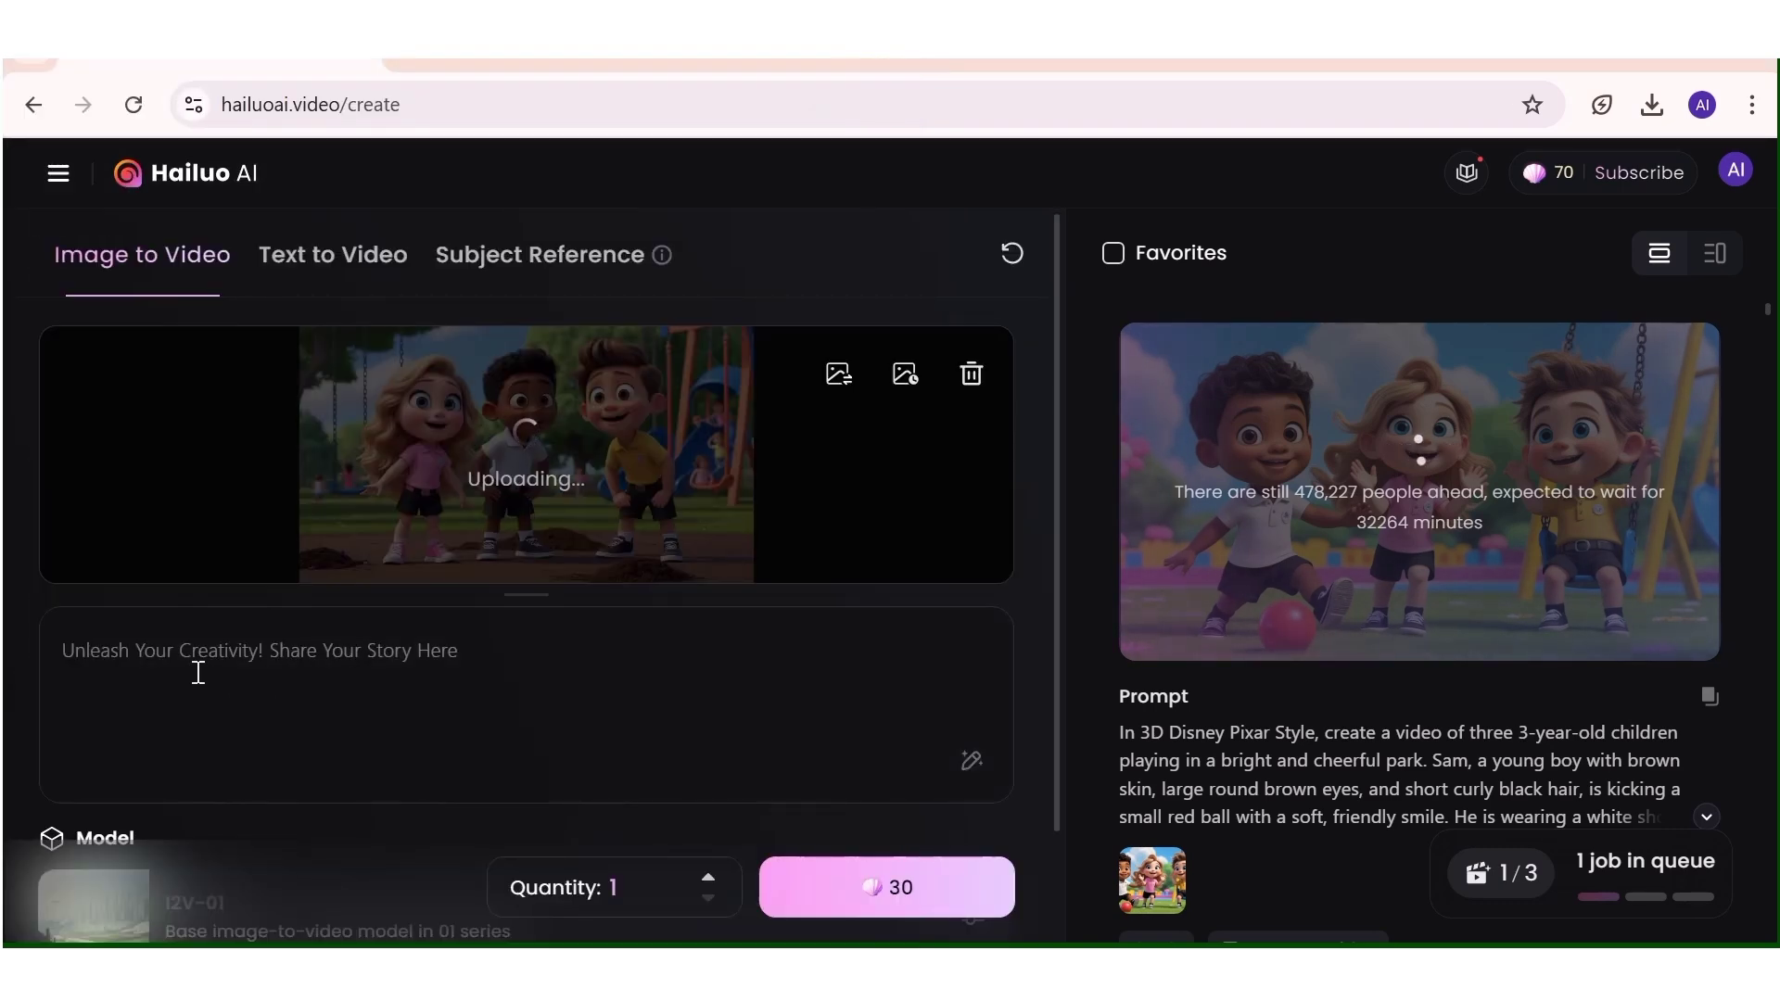
# - Copy the Scene 2 prompt from ChatGPT
pyautogui.hotkey('alt', 'Tab')
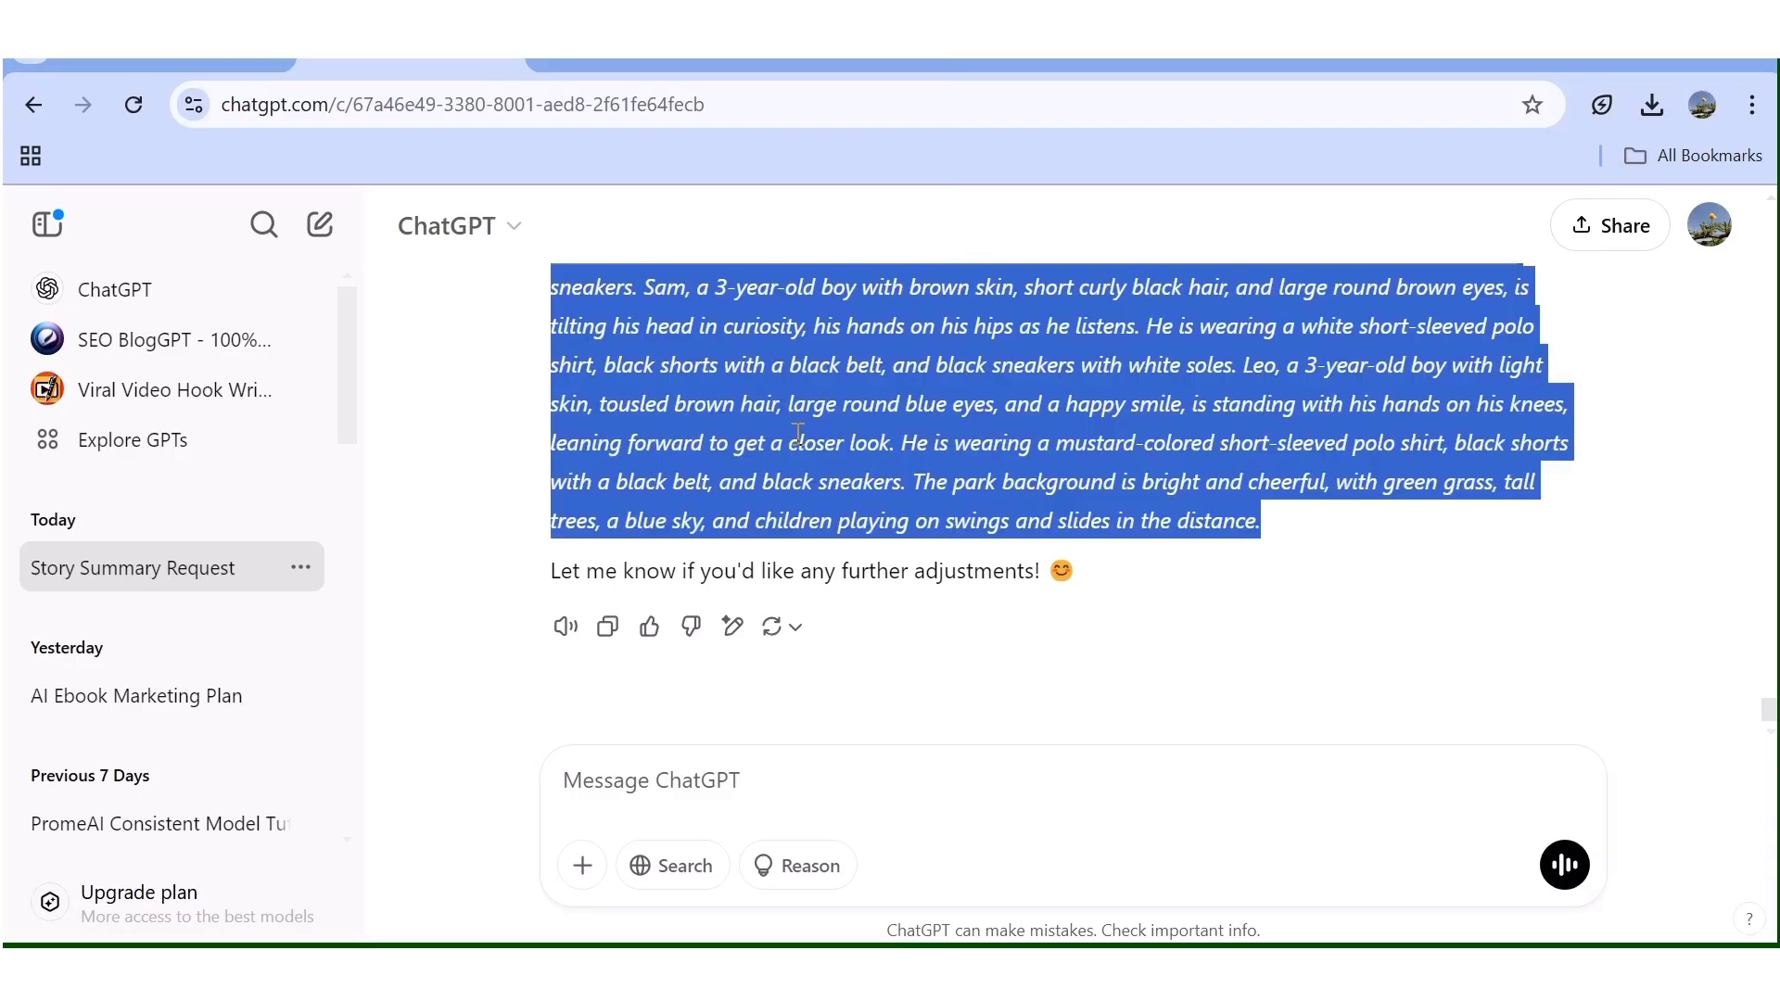
pyautogui.scroll(3, 799, 433)
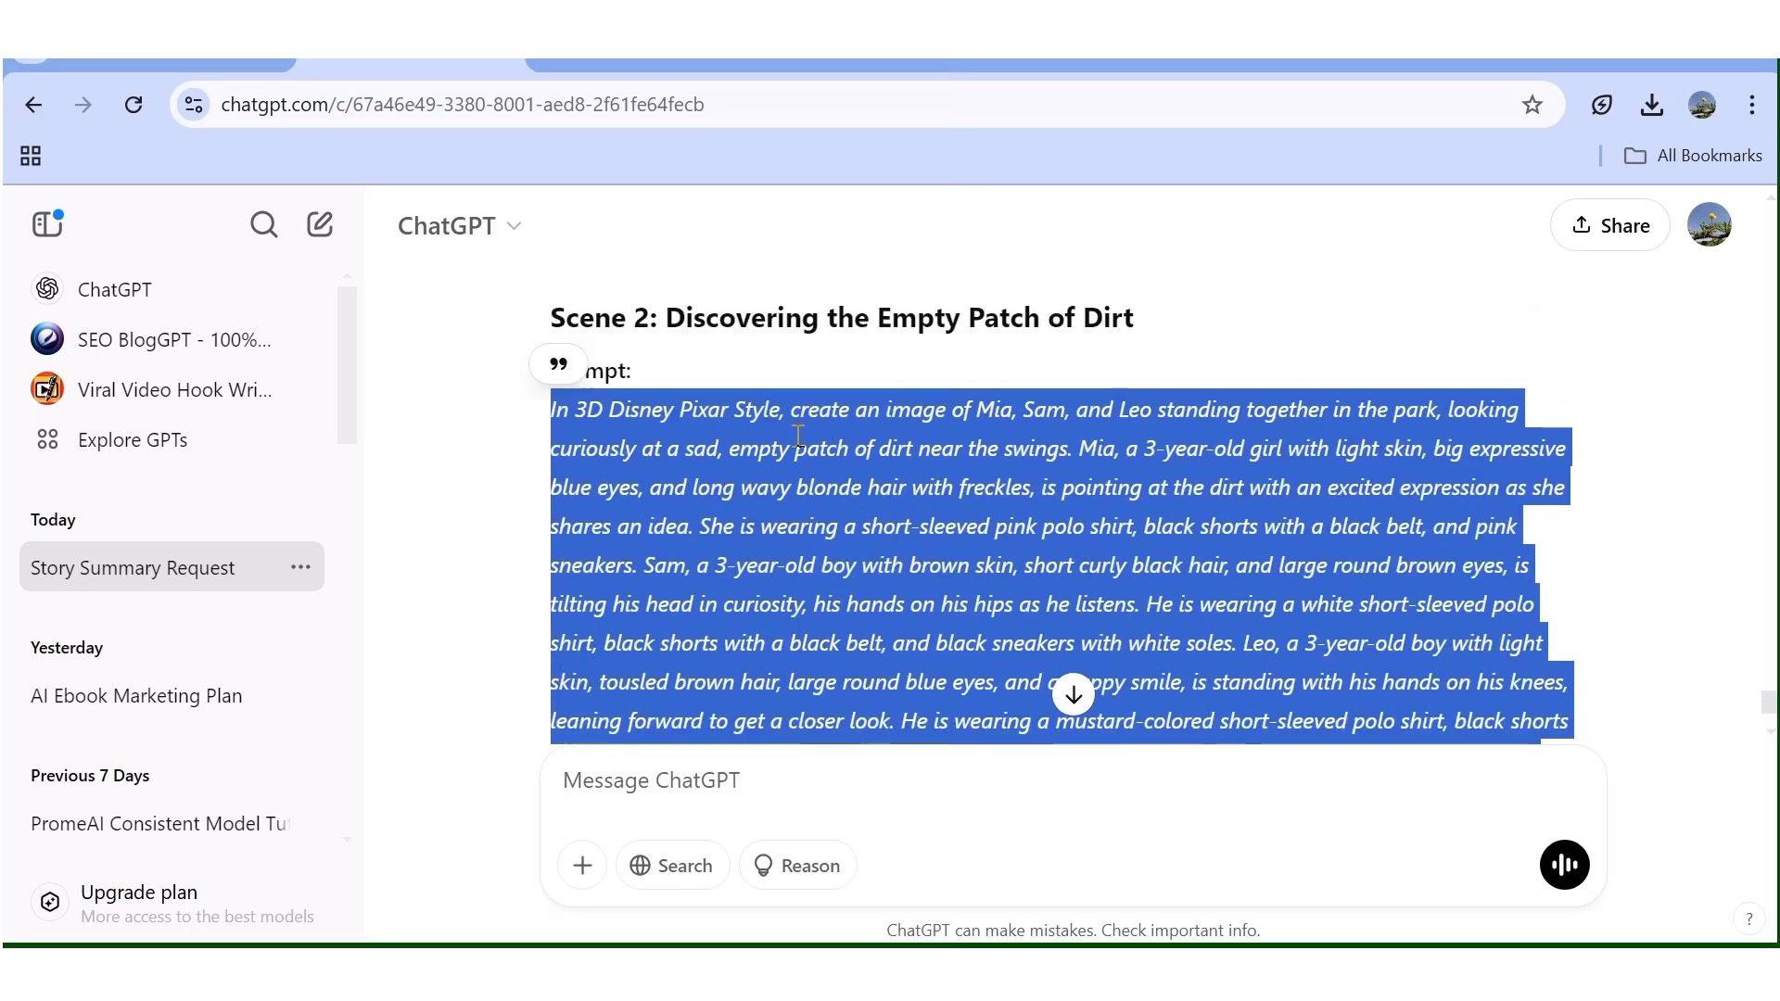
pyautogui.rightClick(825, 529)
pyautogui.click(886, 547)
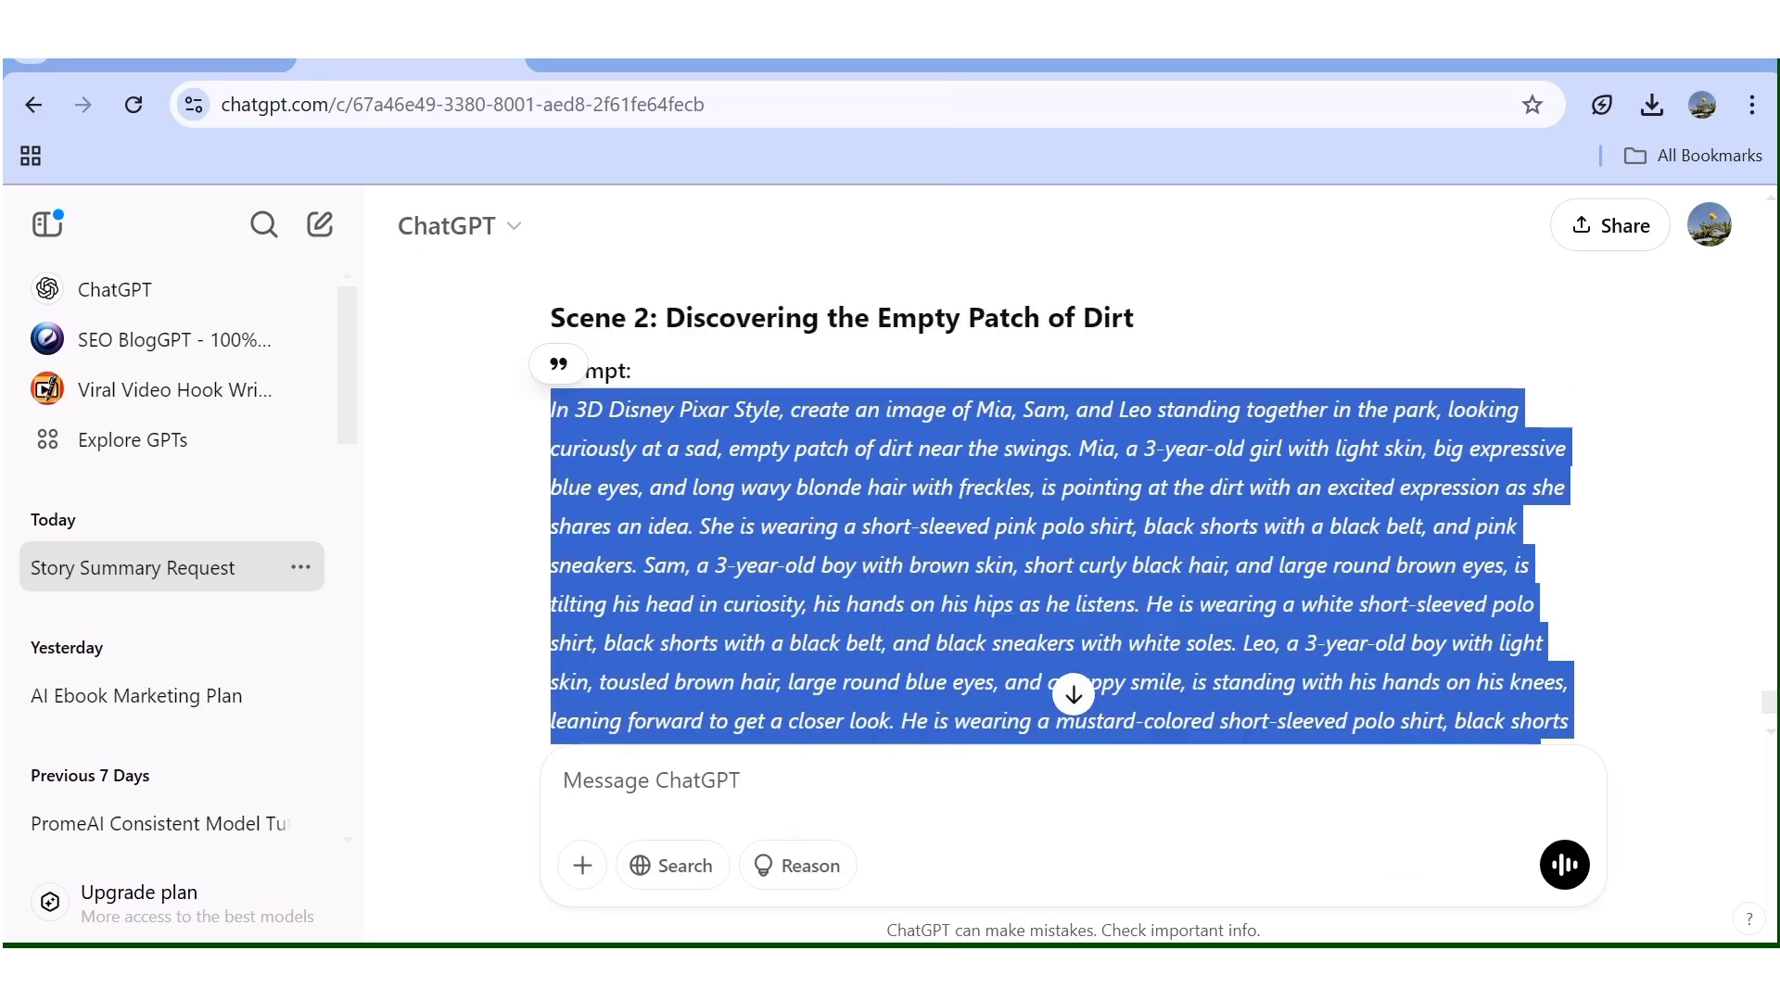
# - Paste the Scene 2 prompt, change 'an image' to 'a video', and create the 30-credit video
pyautogui.hotkey('alt', 'Tab')
pyautogui.click(146, 697)
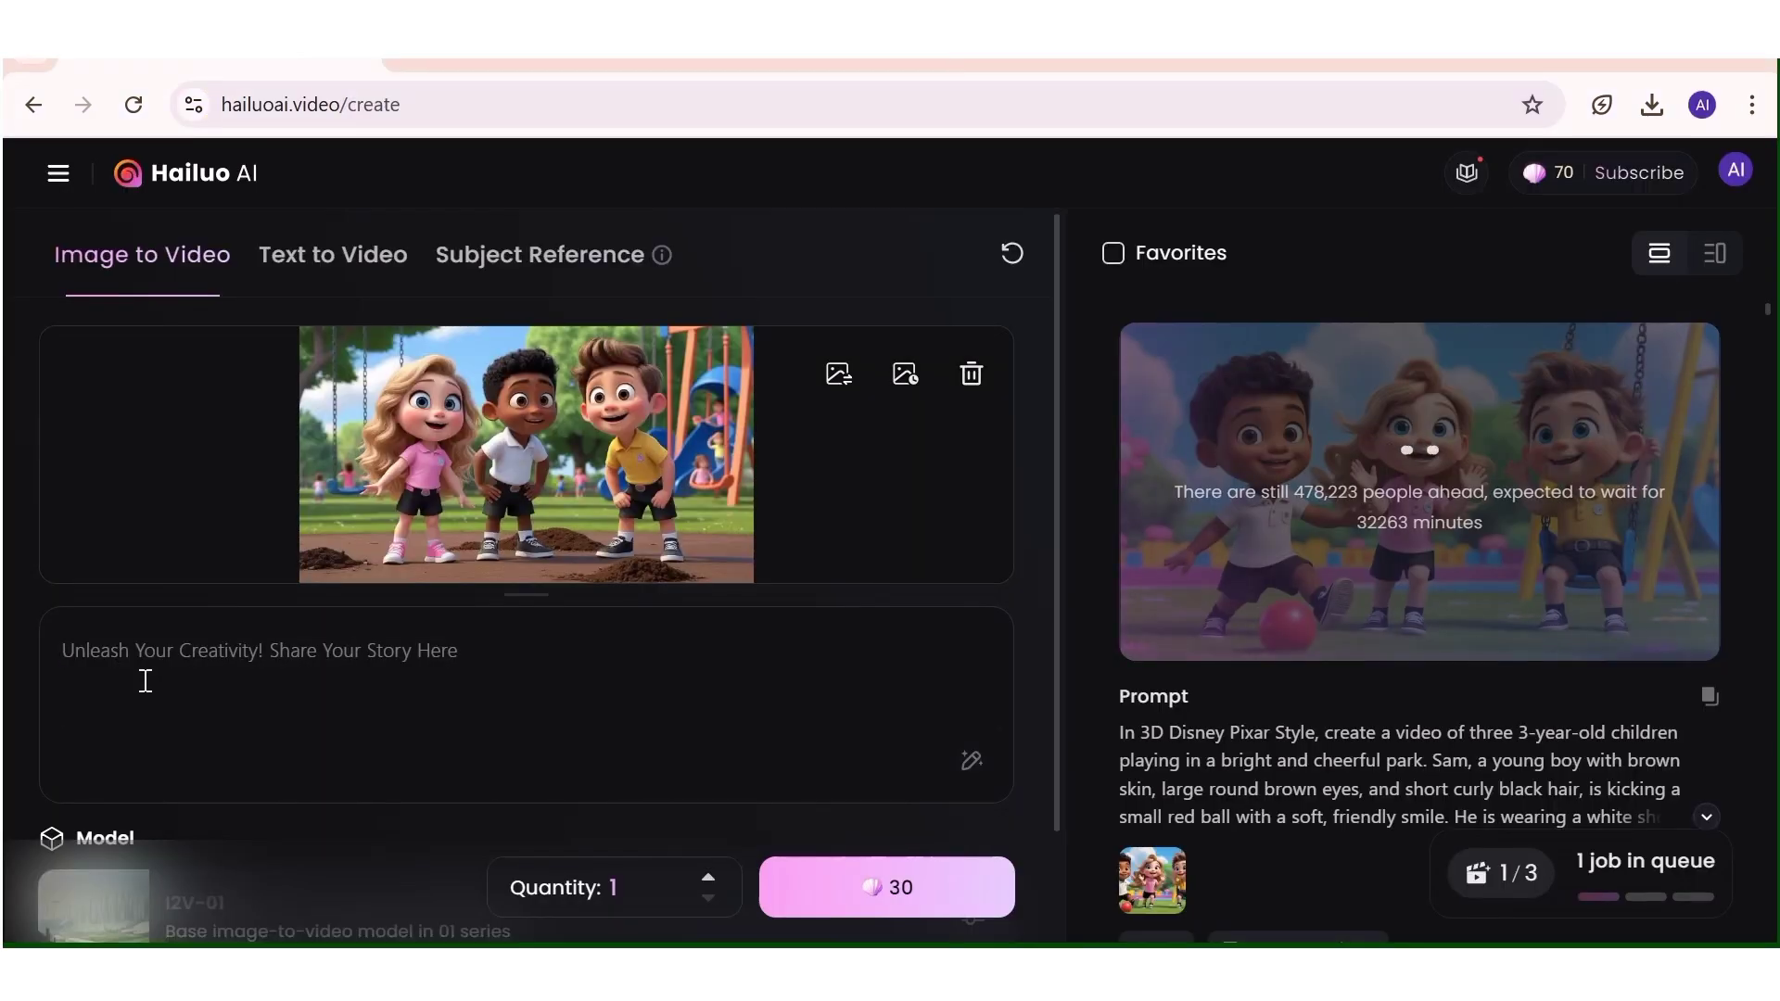
pyautogui.rightClick(146, 681)
pyautogui.click(238, 369)
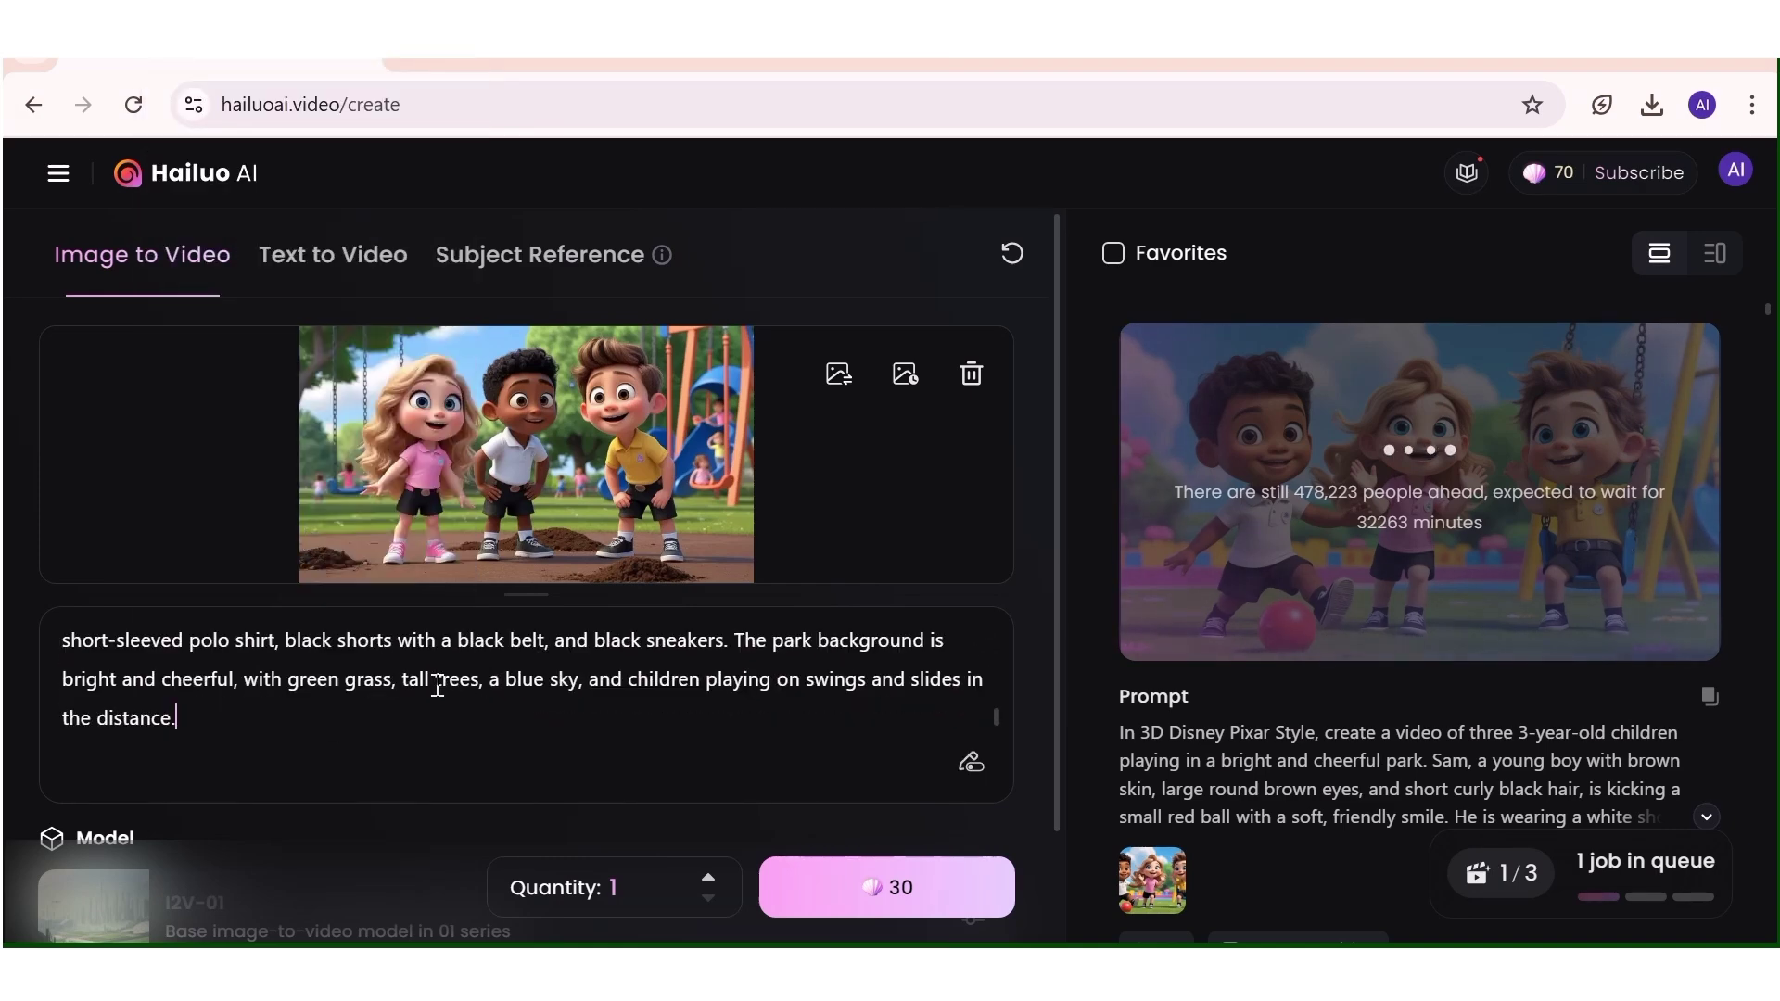
pyautogui.scroll(10, 438, 686)
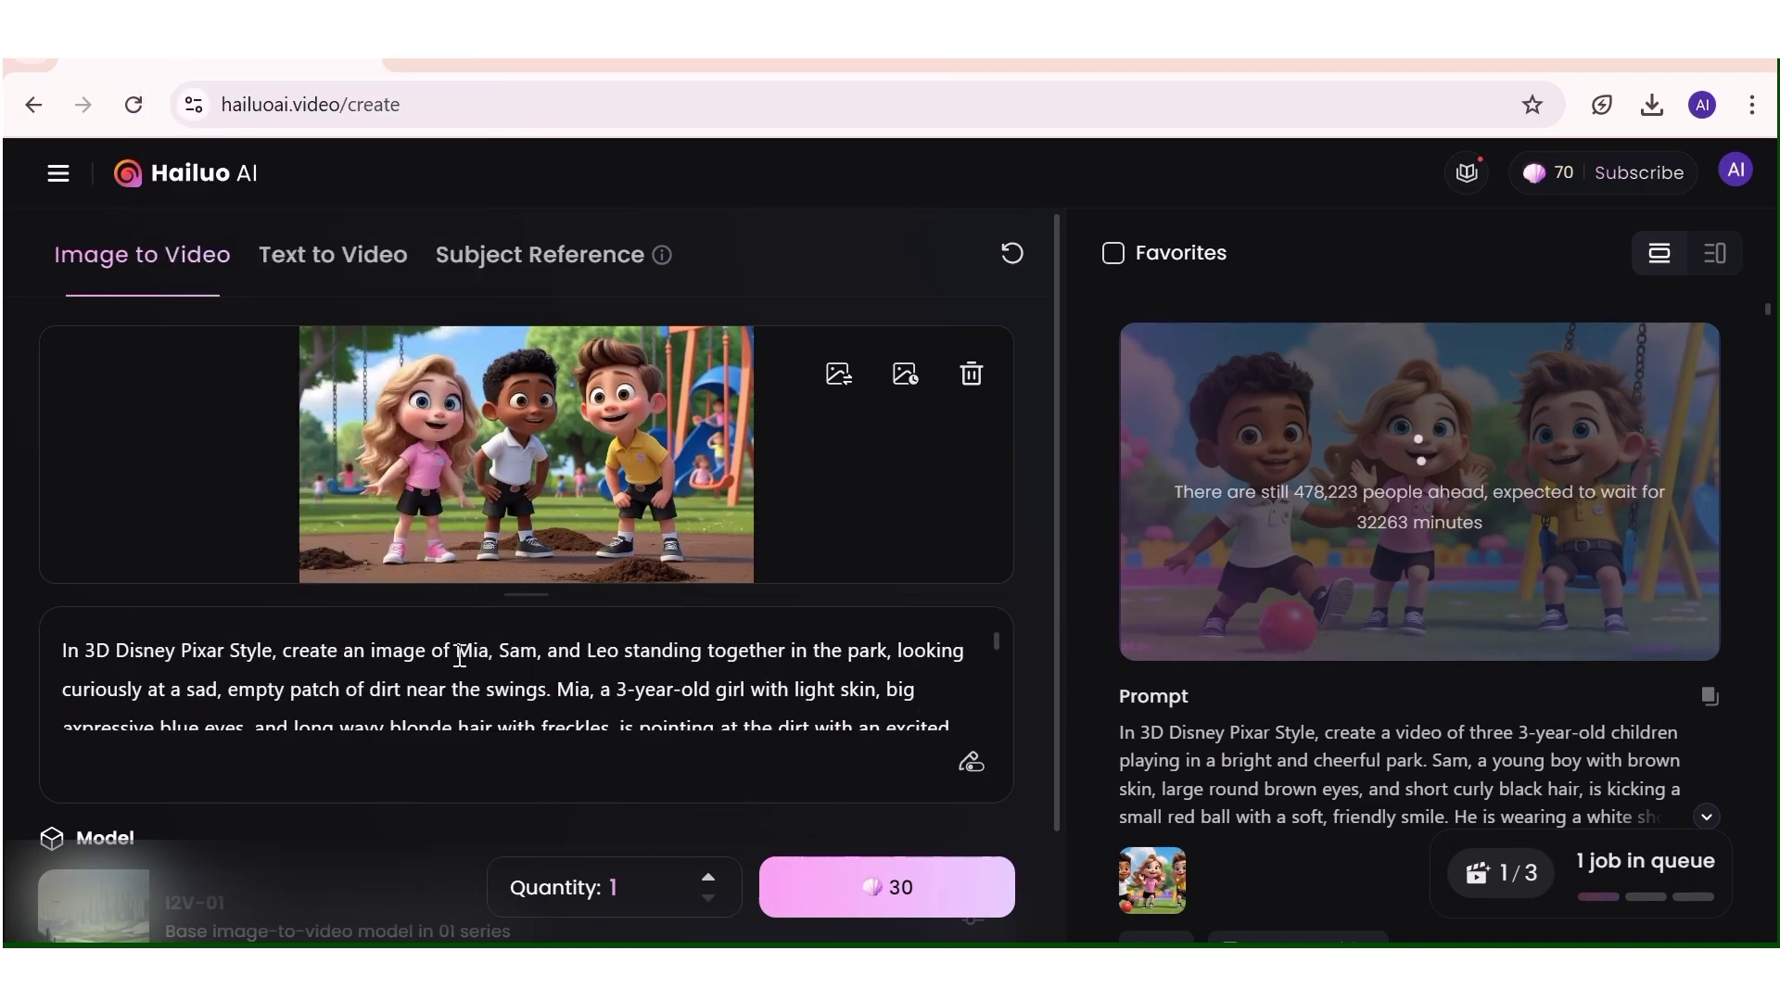
pyautogui.moveTo(426, 652); pyautogui.dragTo(346, 638)
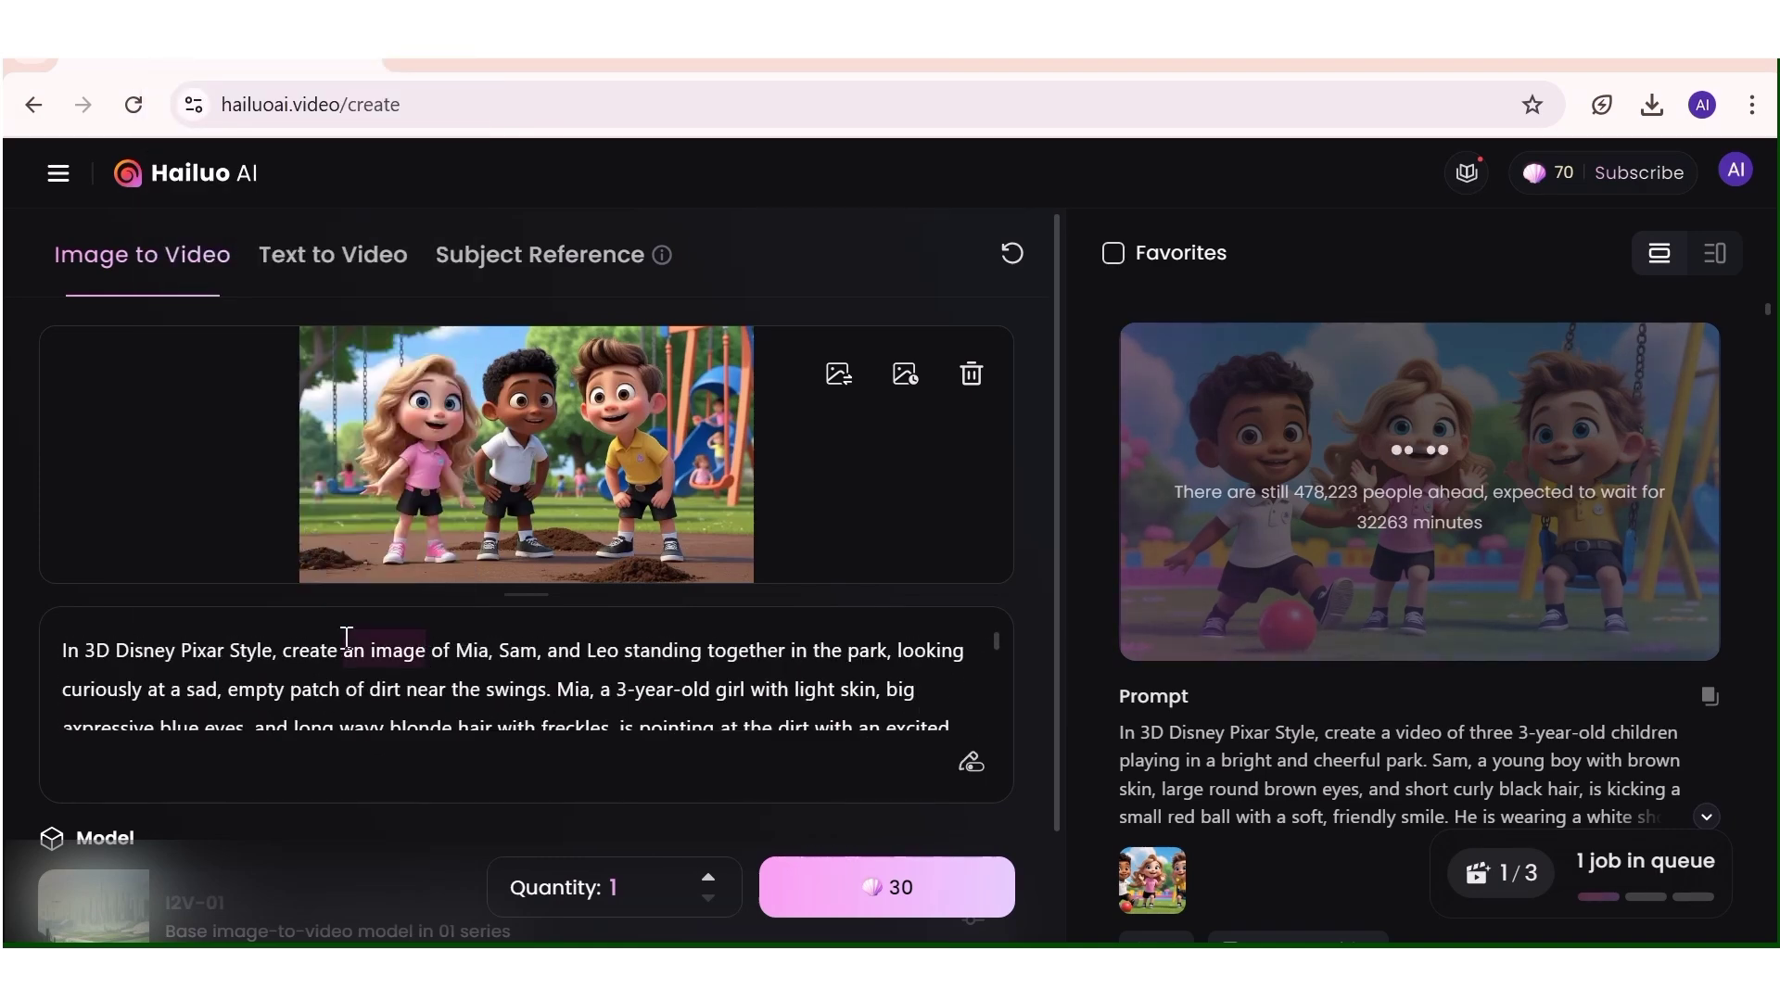
pyautogui.write('a vide')
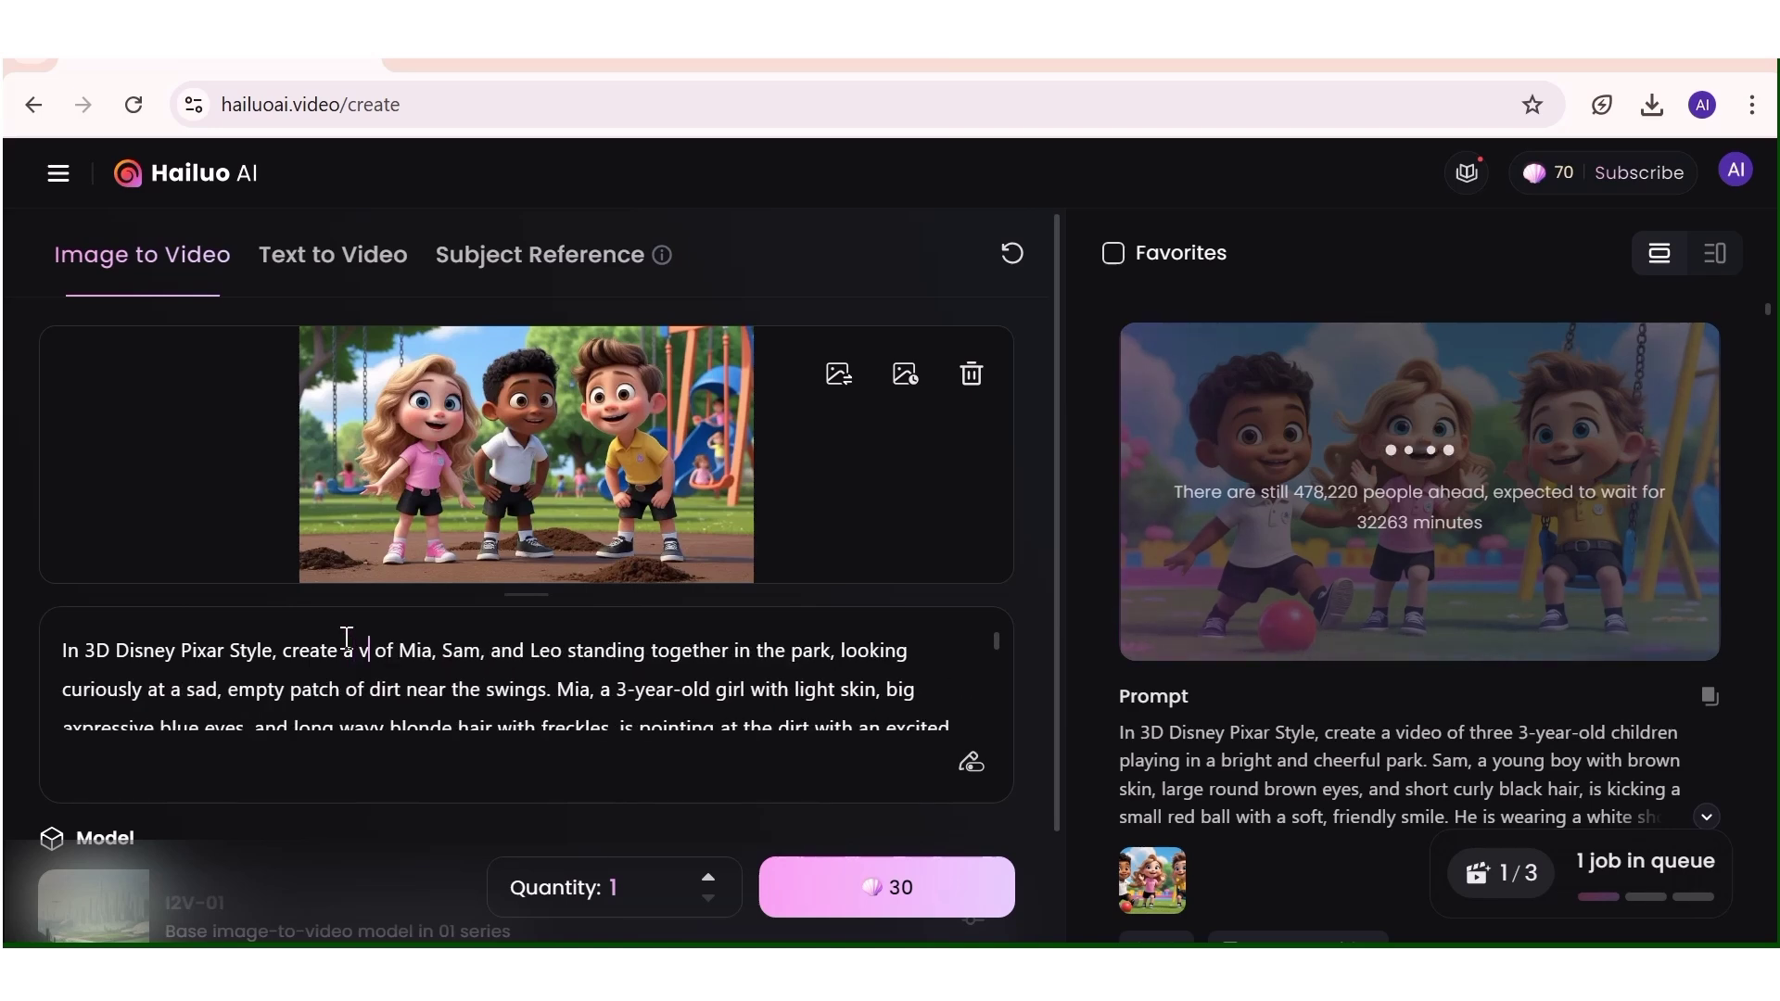
pyautogui.write('o')
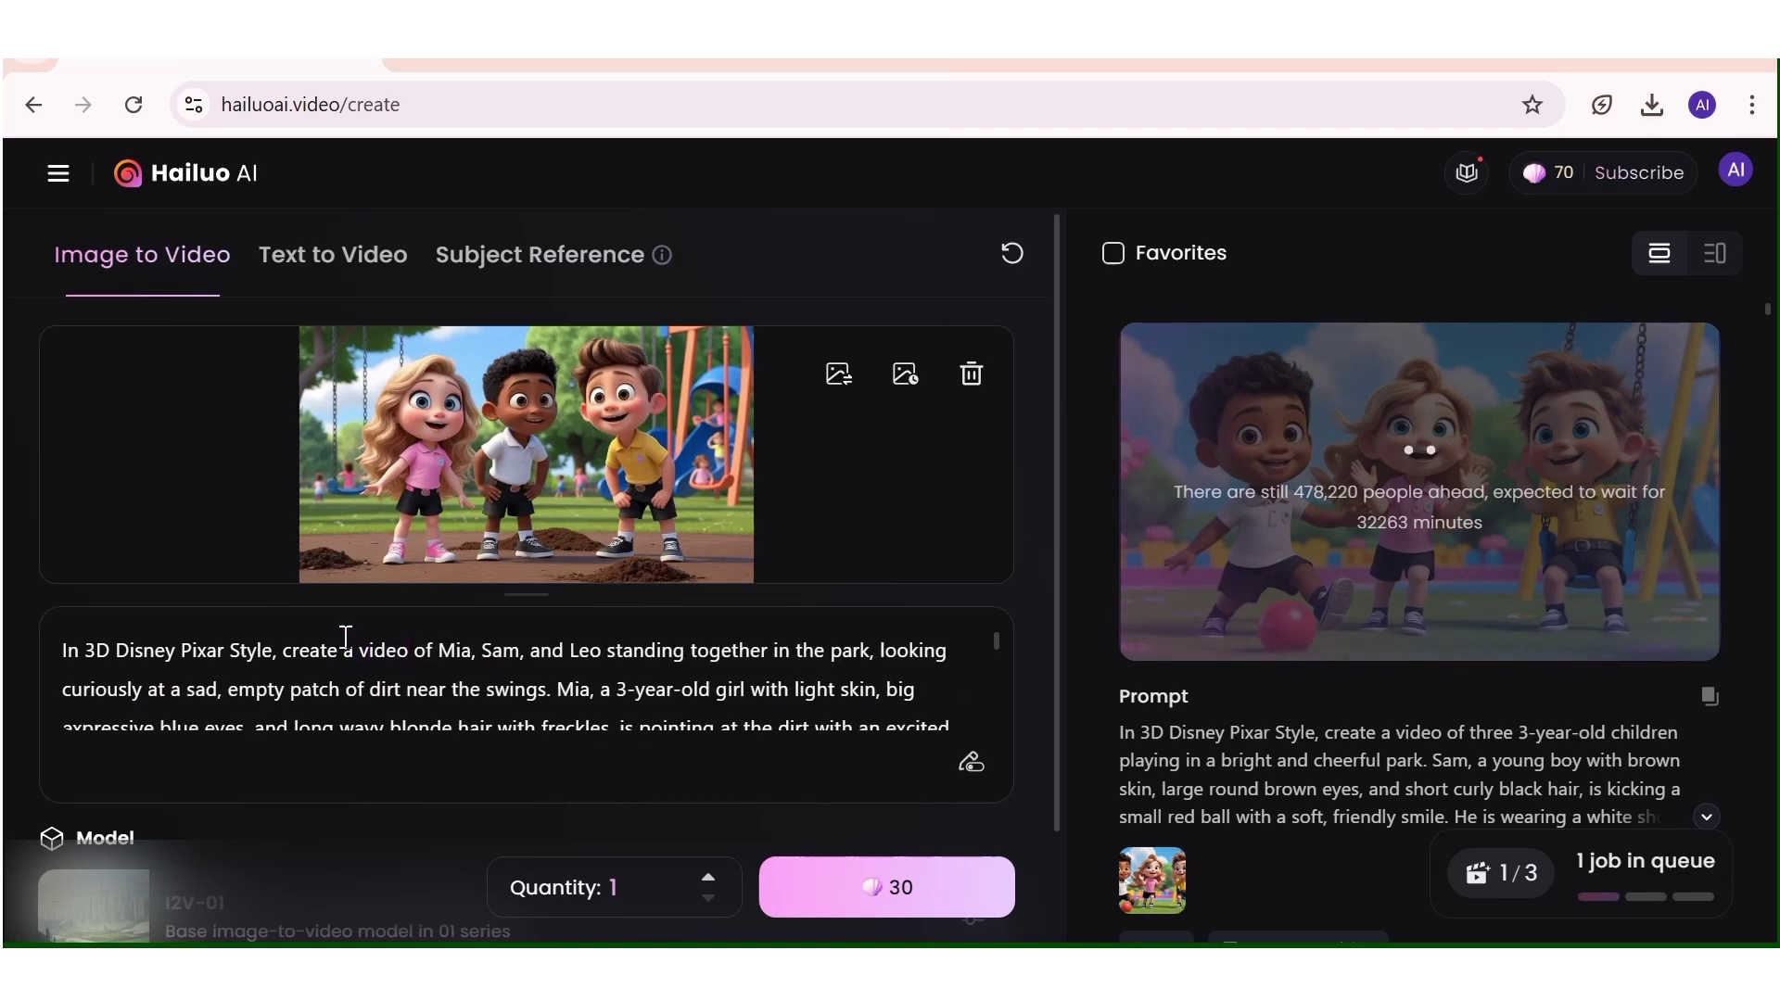
pyautogui.click(912, 896)
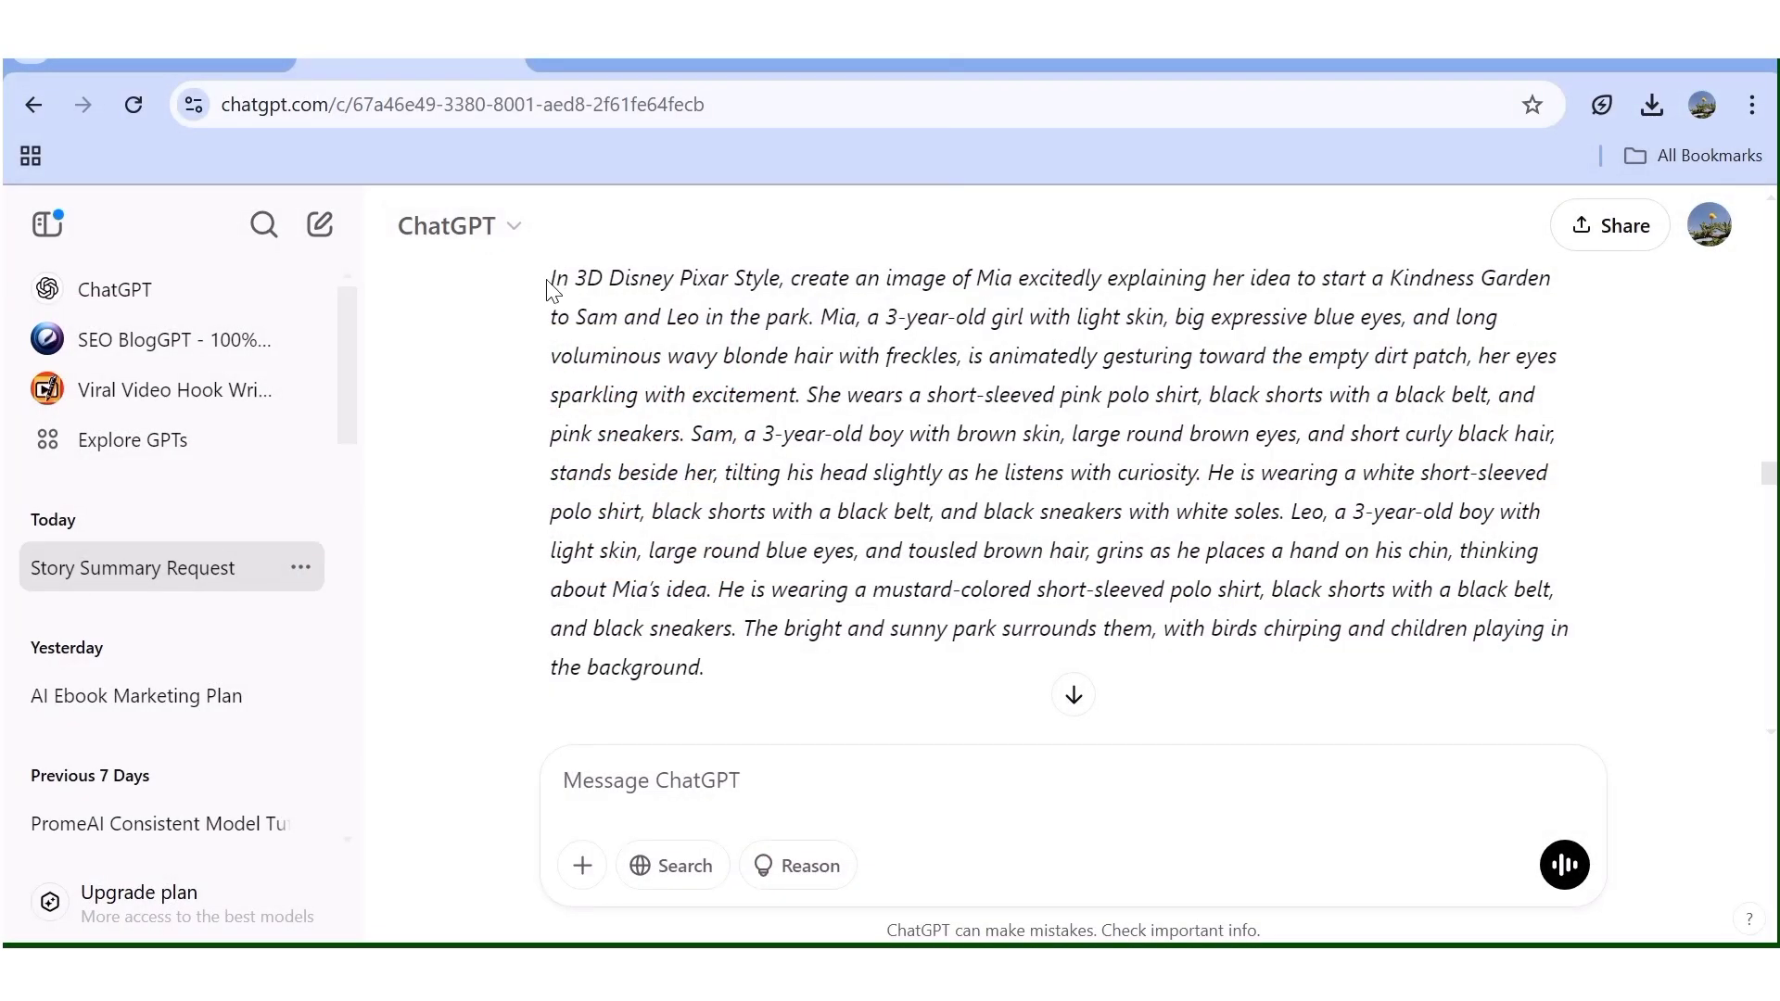
# - Copy the Kindness Garden prompt paragraph from ChatGPT
pyautogui.moveTo(548, 281); pyautogui.dragTo(700, 681)
pyautogui.rightClick(920, 487)
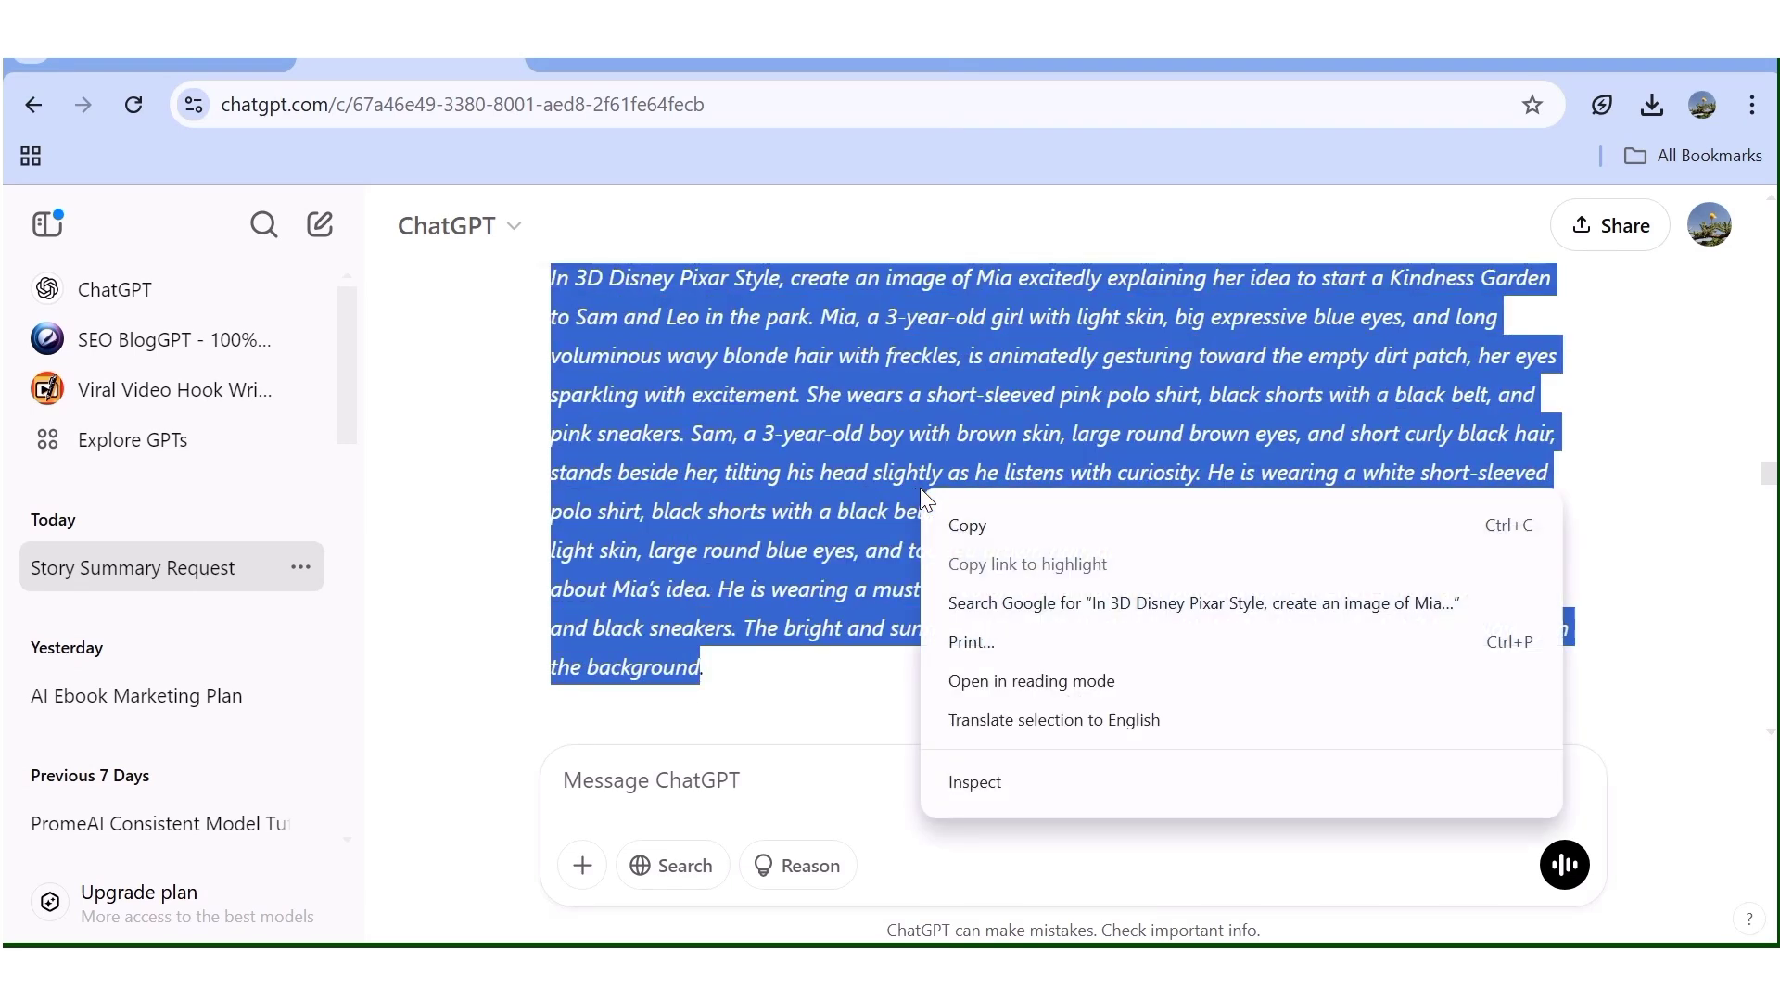
pyautogui.click(998, 533)
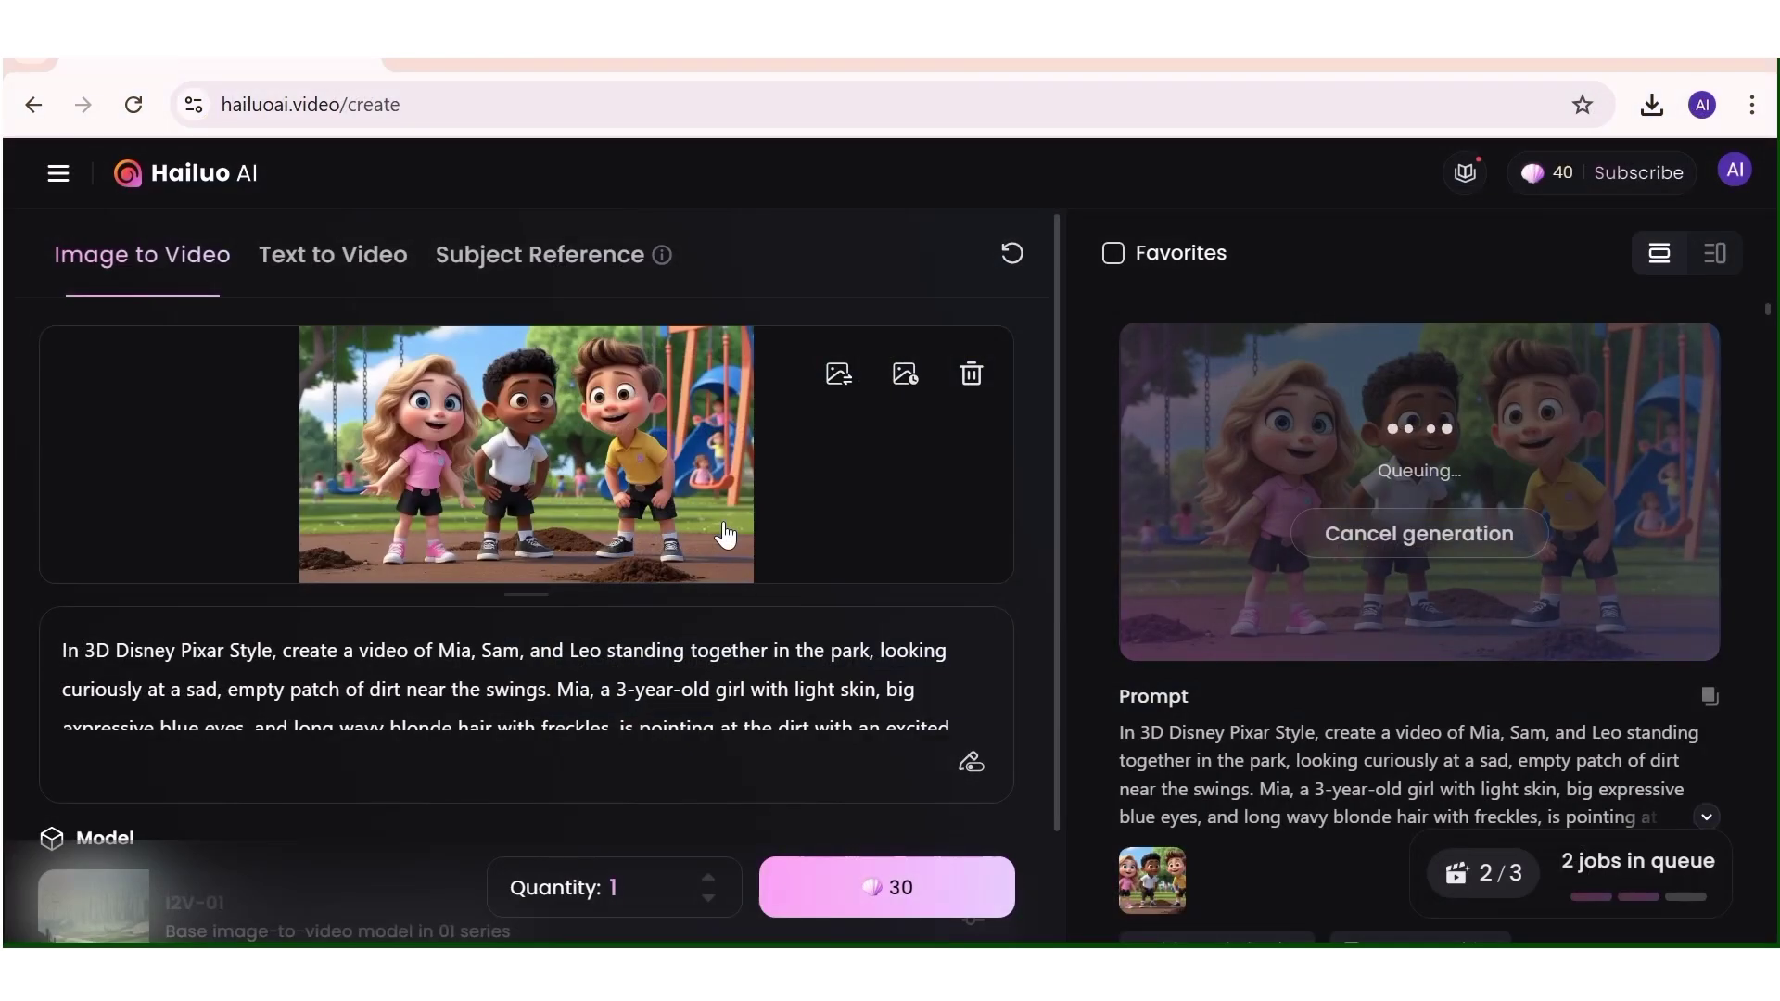
# - Swap the start image for the uploaded picture of Mia explaining to the boys
pyautogui.click(971, 380)
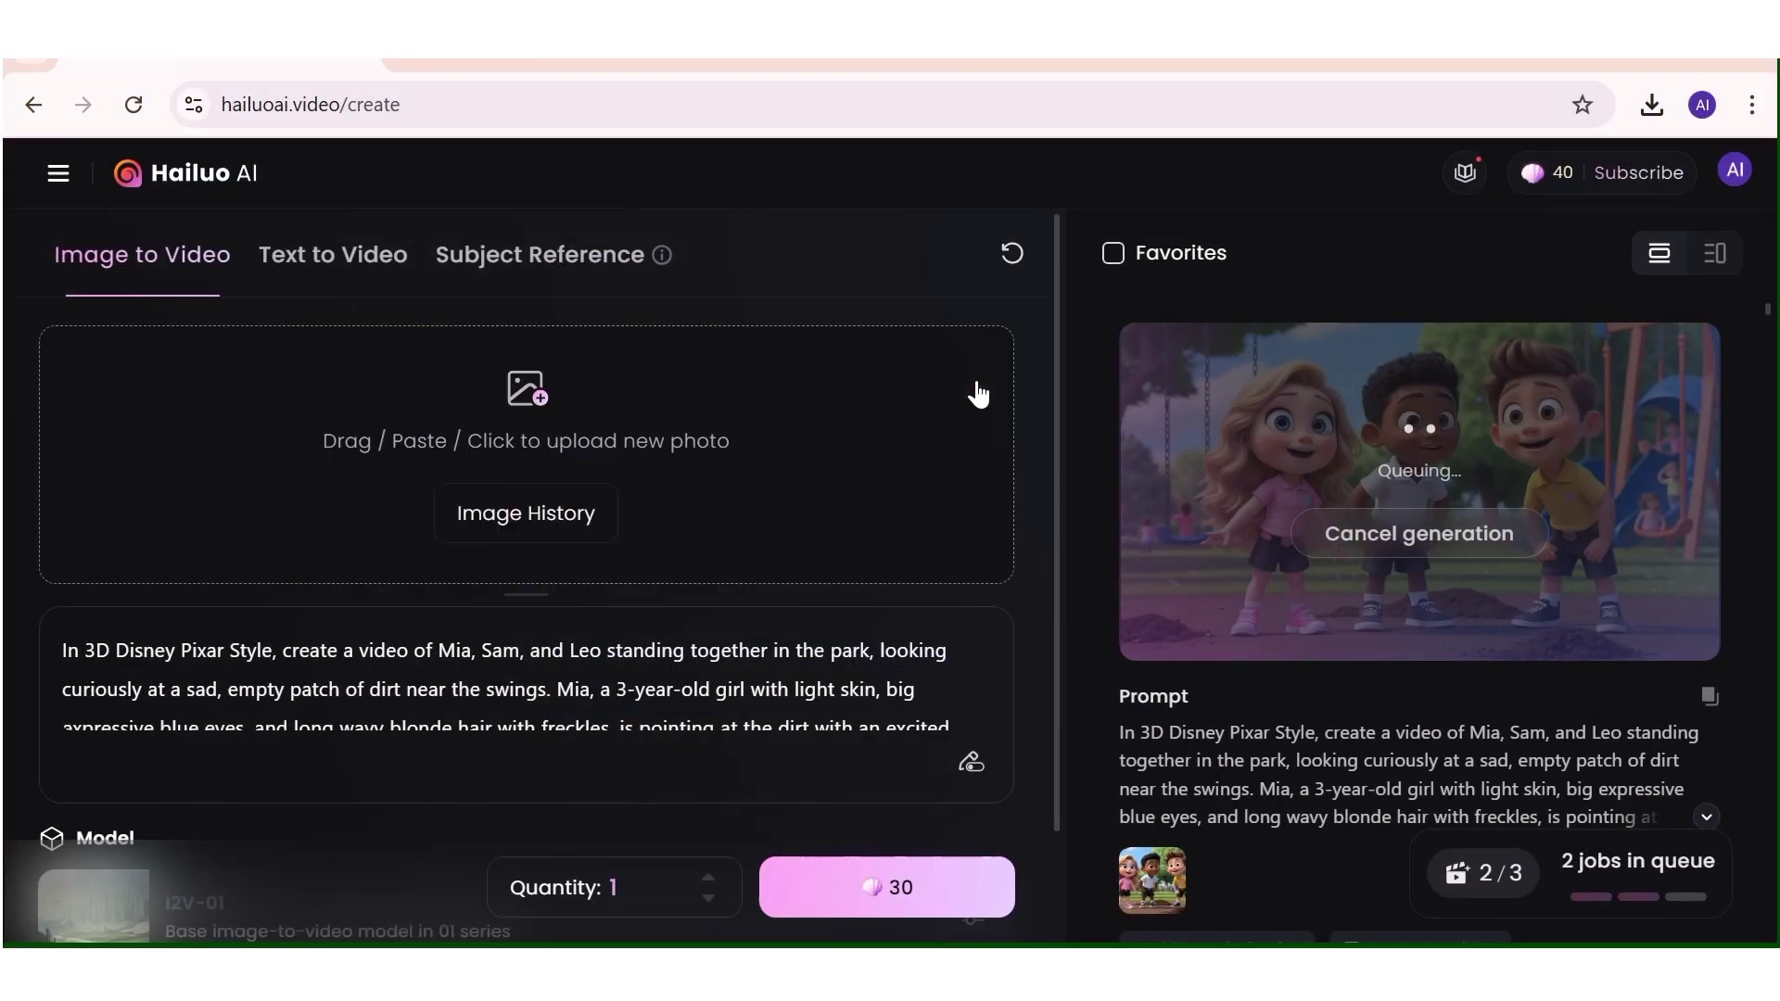
pyautogui.click(545, 513)
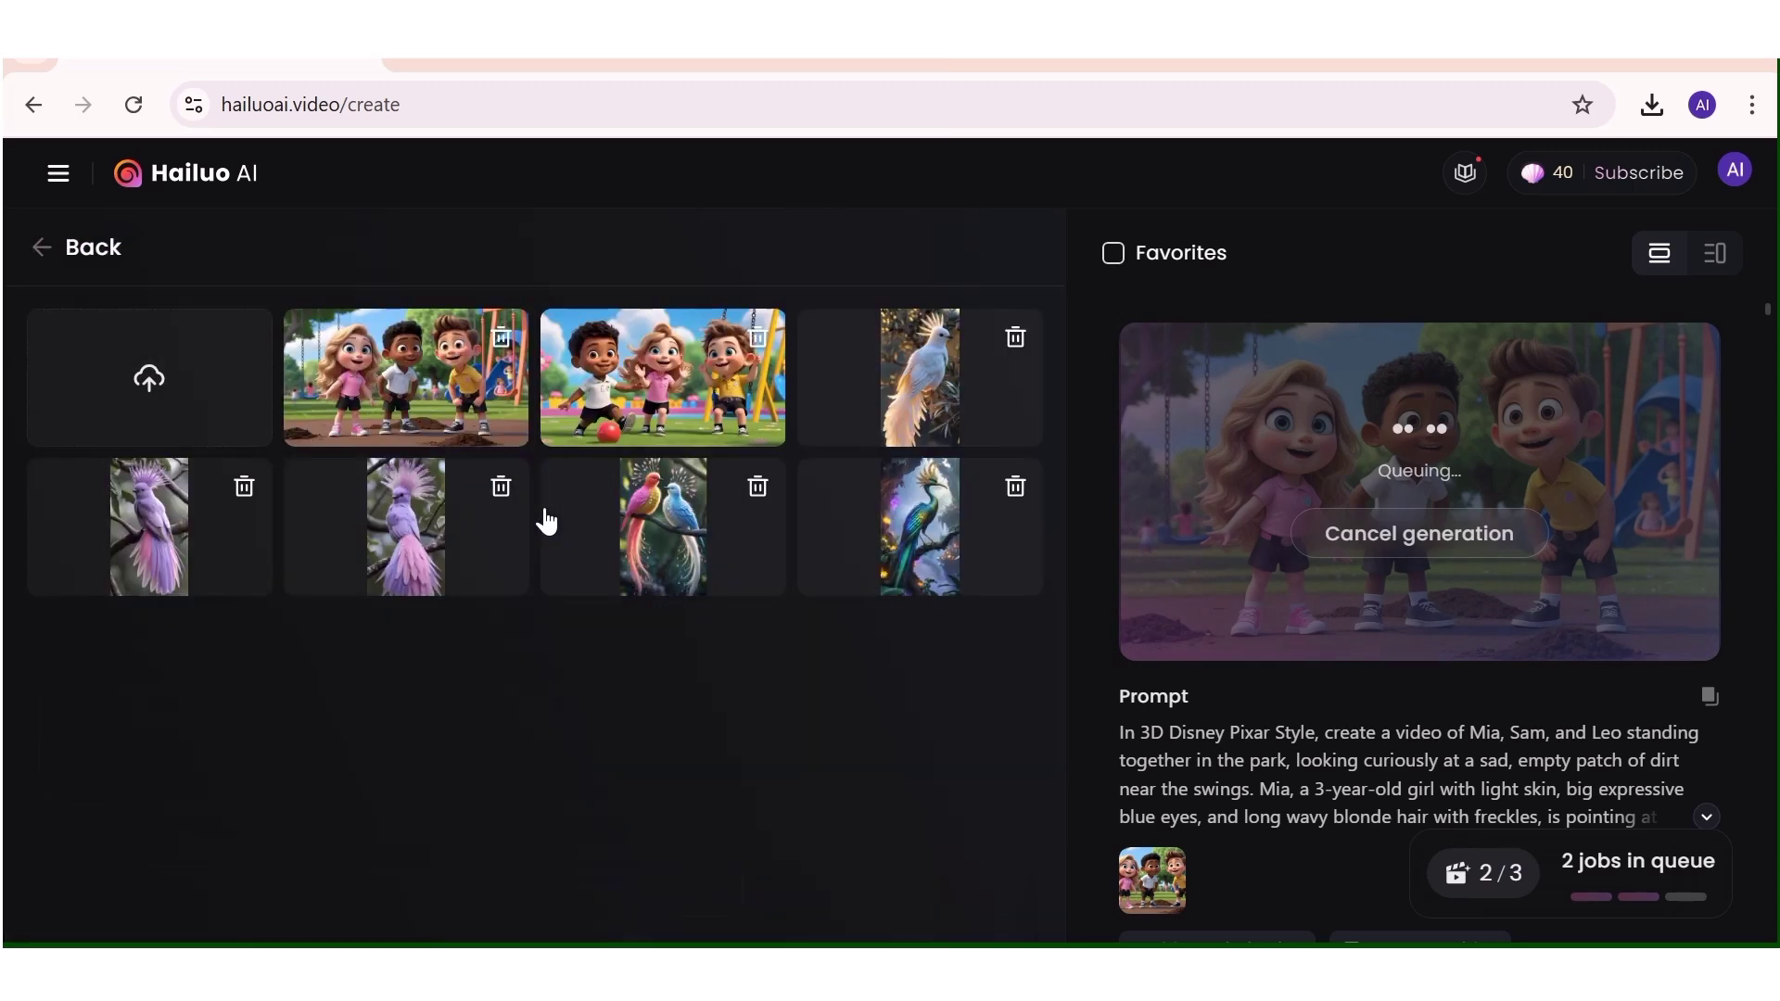
pyautogui.click(187, 390)
pyautogui.click(413, 275)
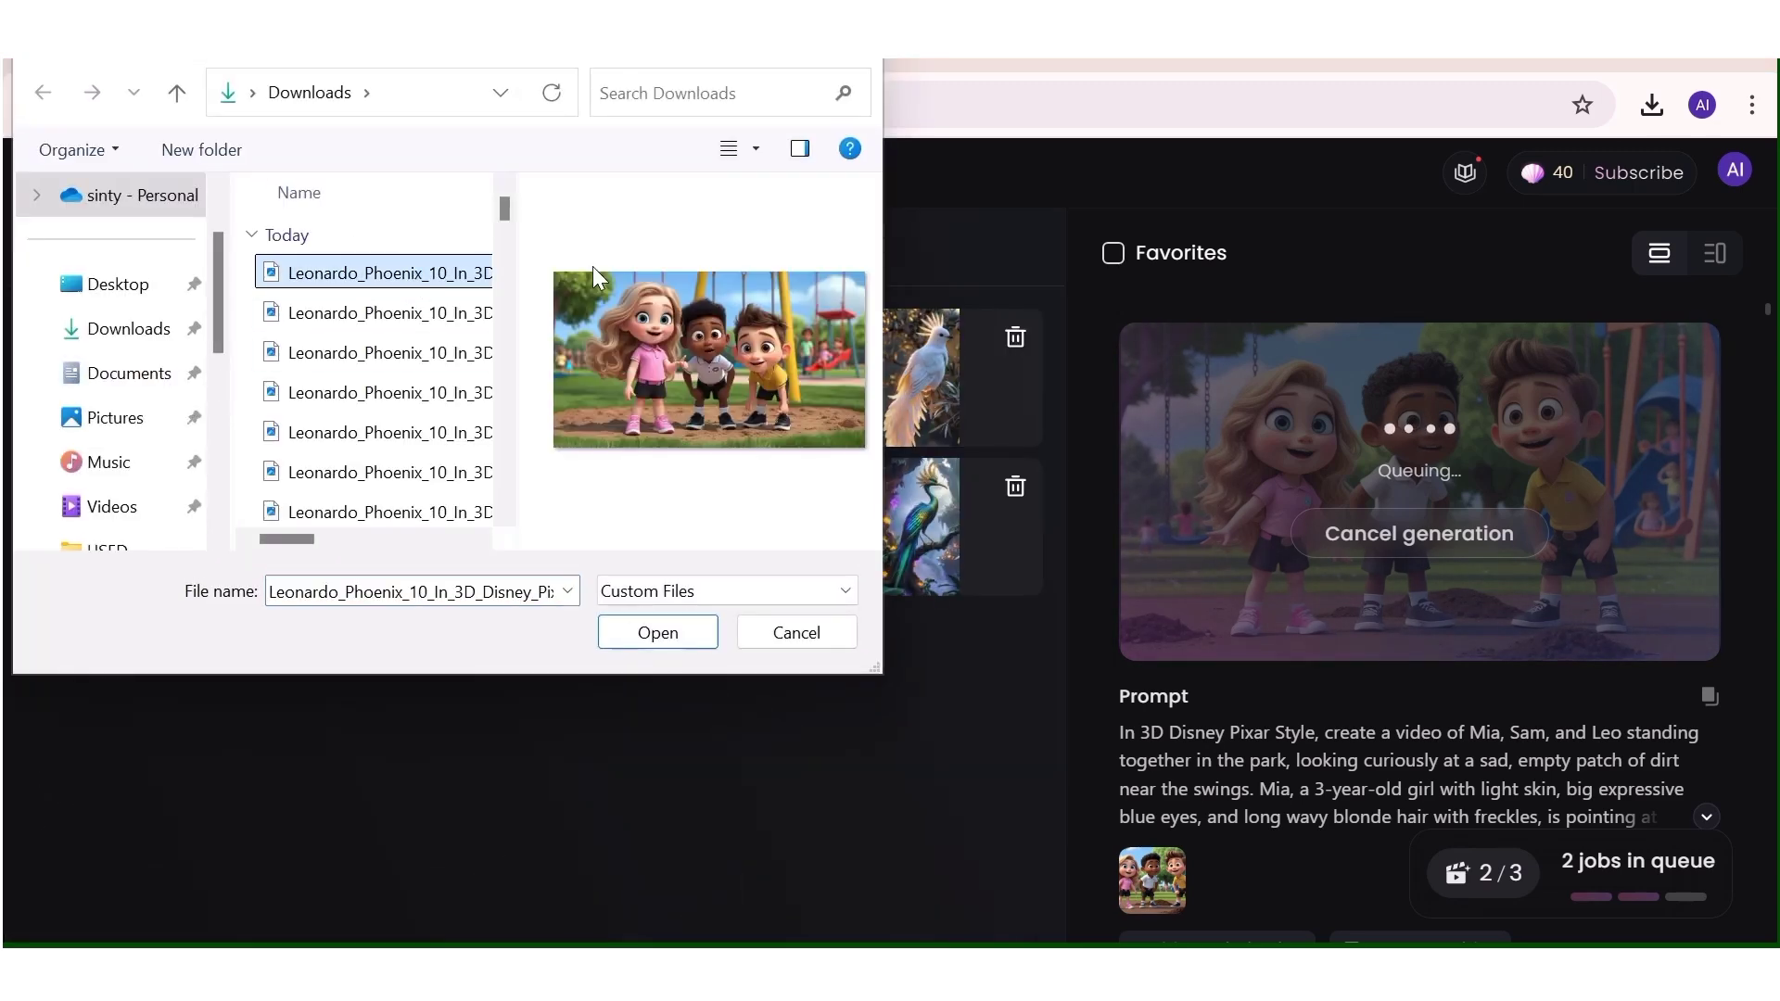
pyautogui.click(668, 640)
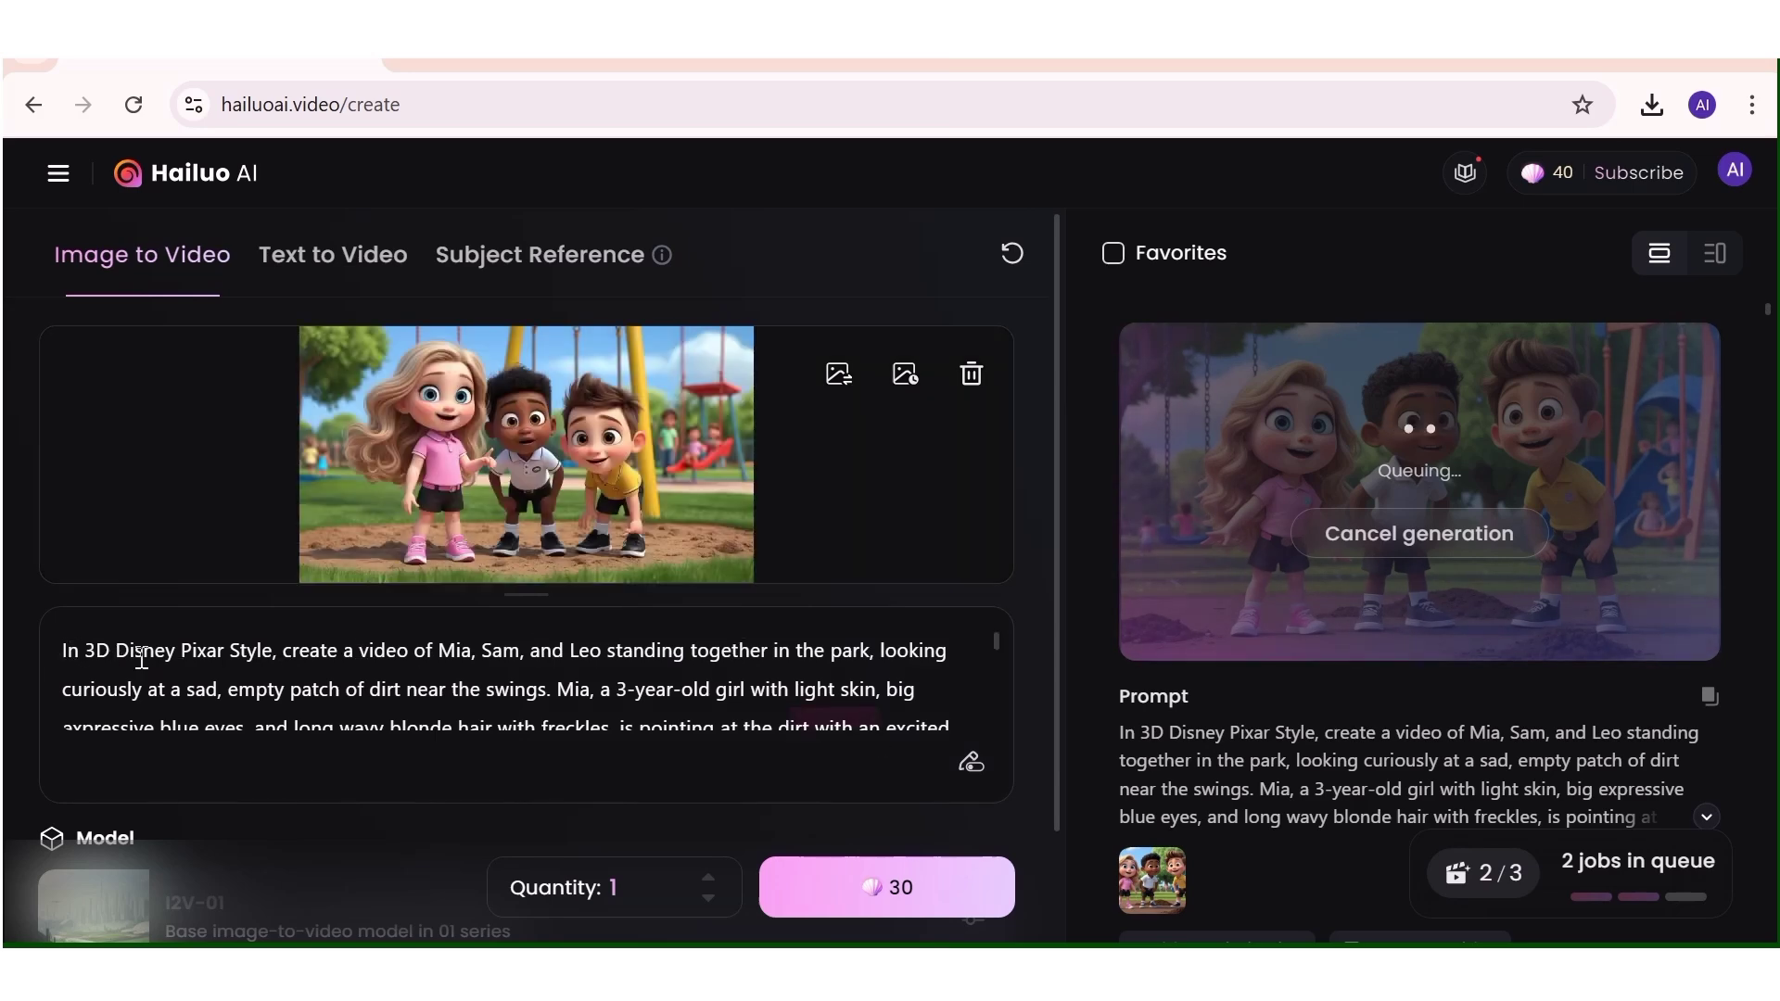
# - Replace the old prompt with the Kindness Garden prompt and generate the 30-credit video
pyautogui.moveTo(151, 652); pyautogui.dragTo(875, 761)
pyautogui.rightClick(662, 665)
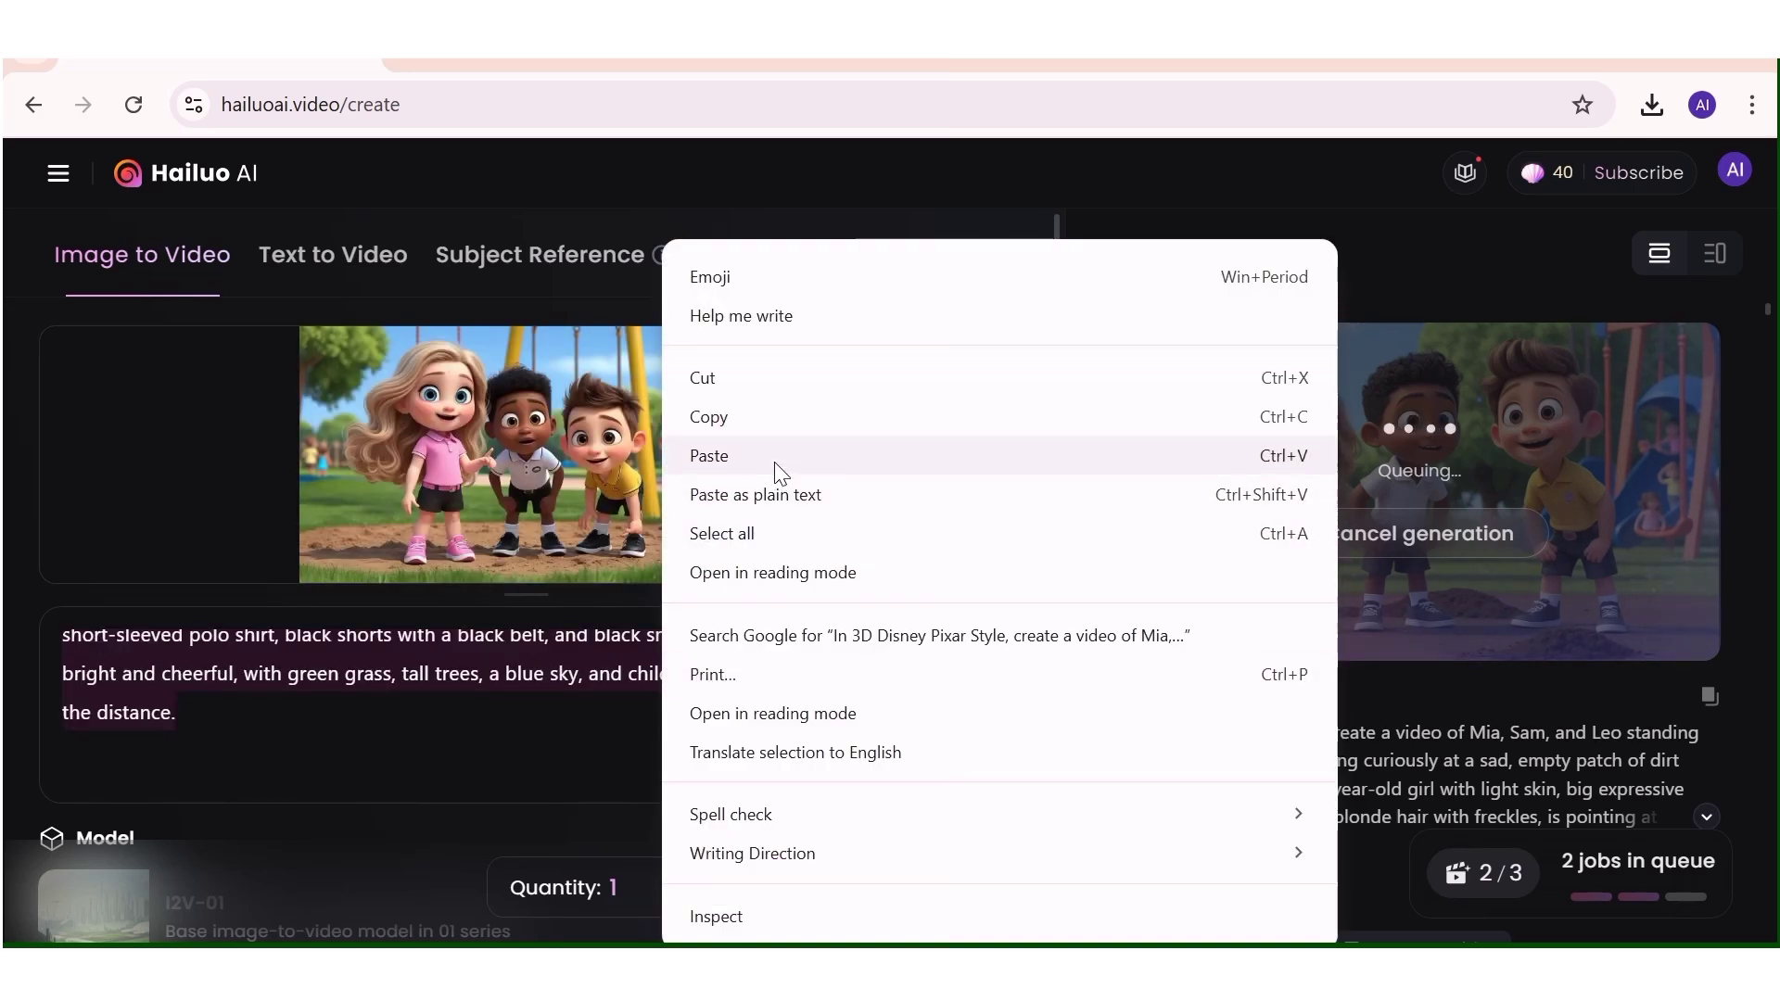
pyautogui.click(770, 459)
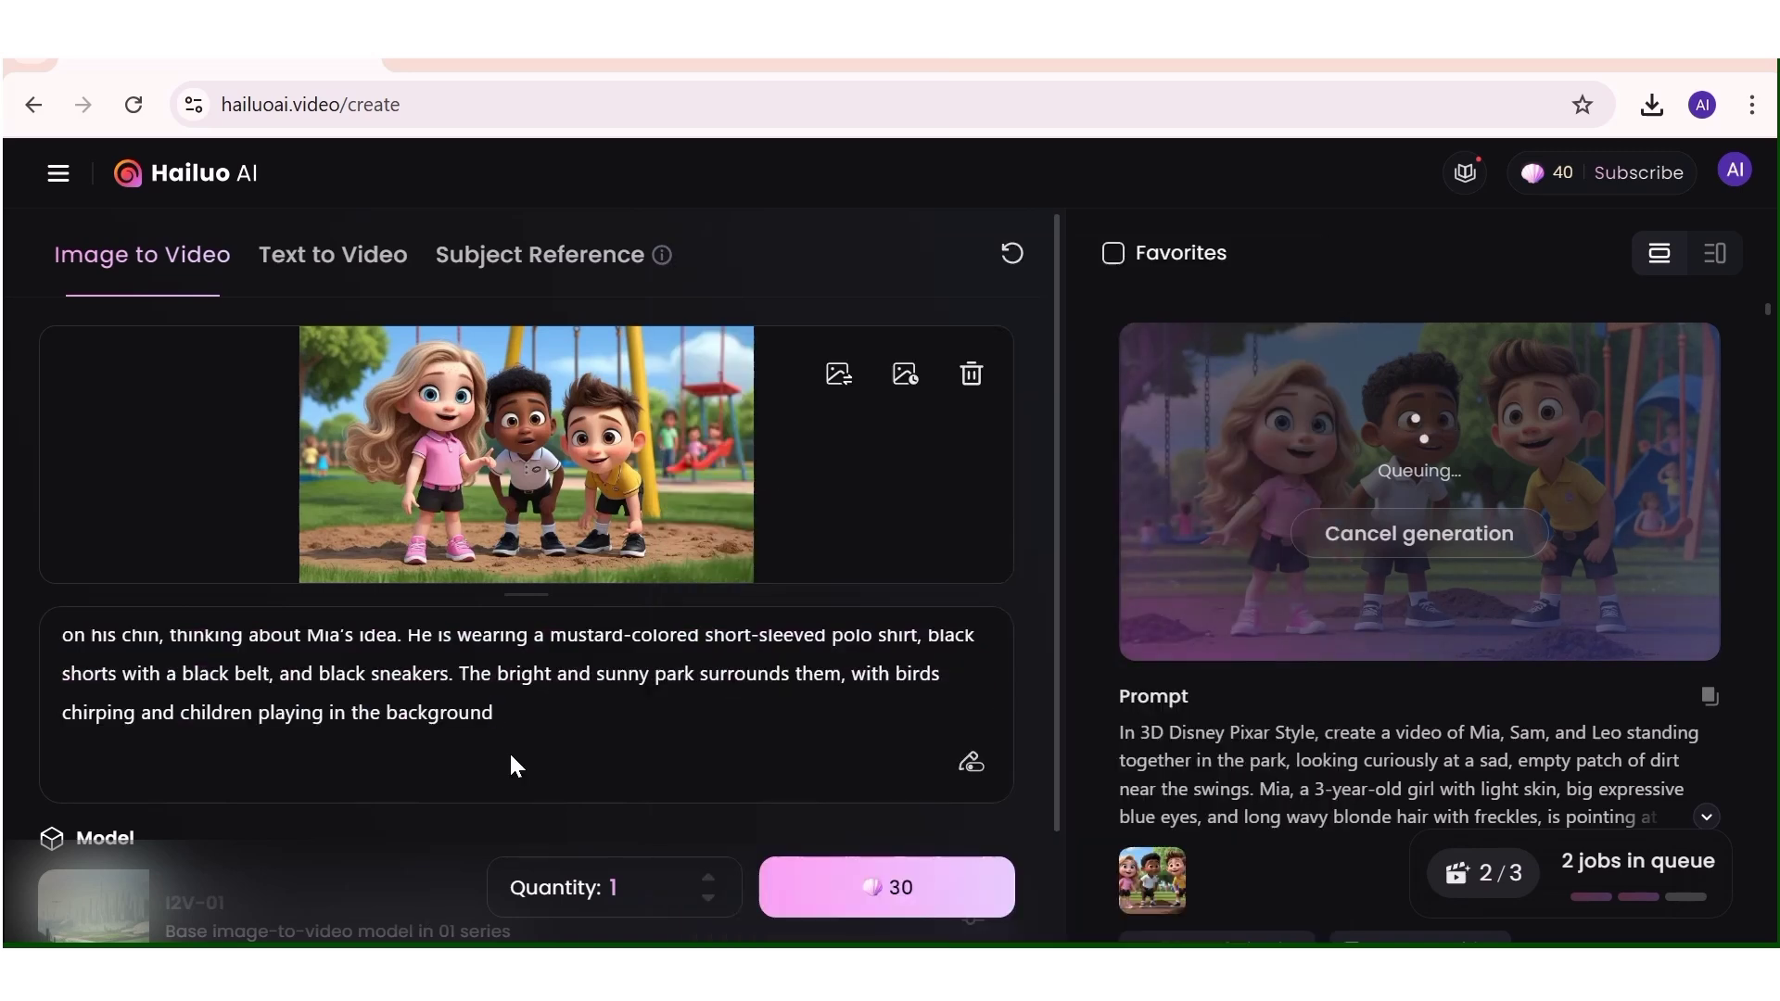
pyautogui.click(895, 887)
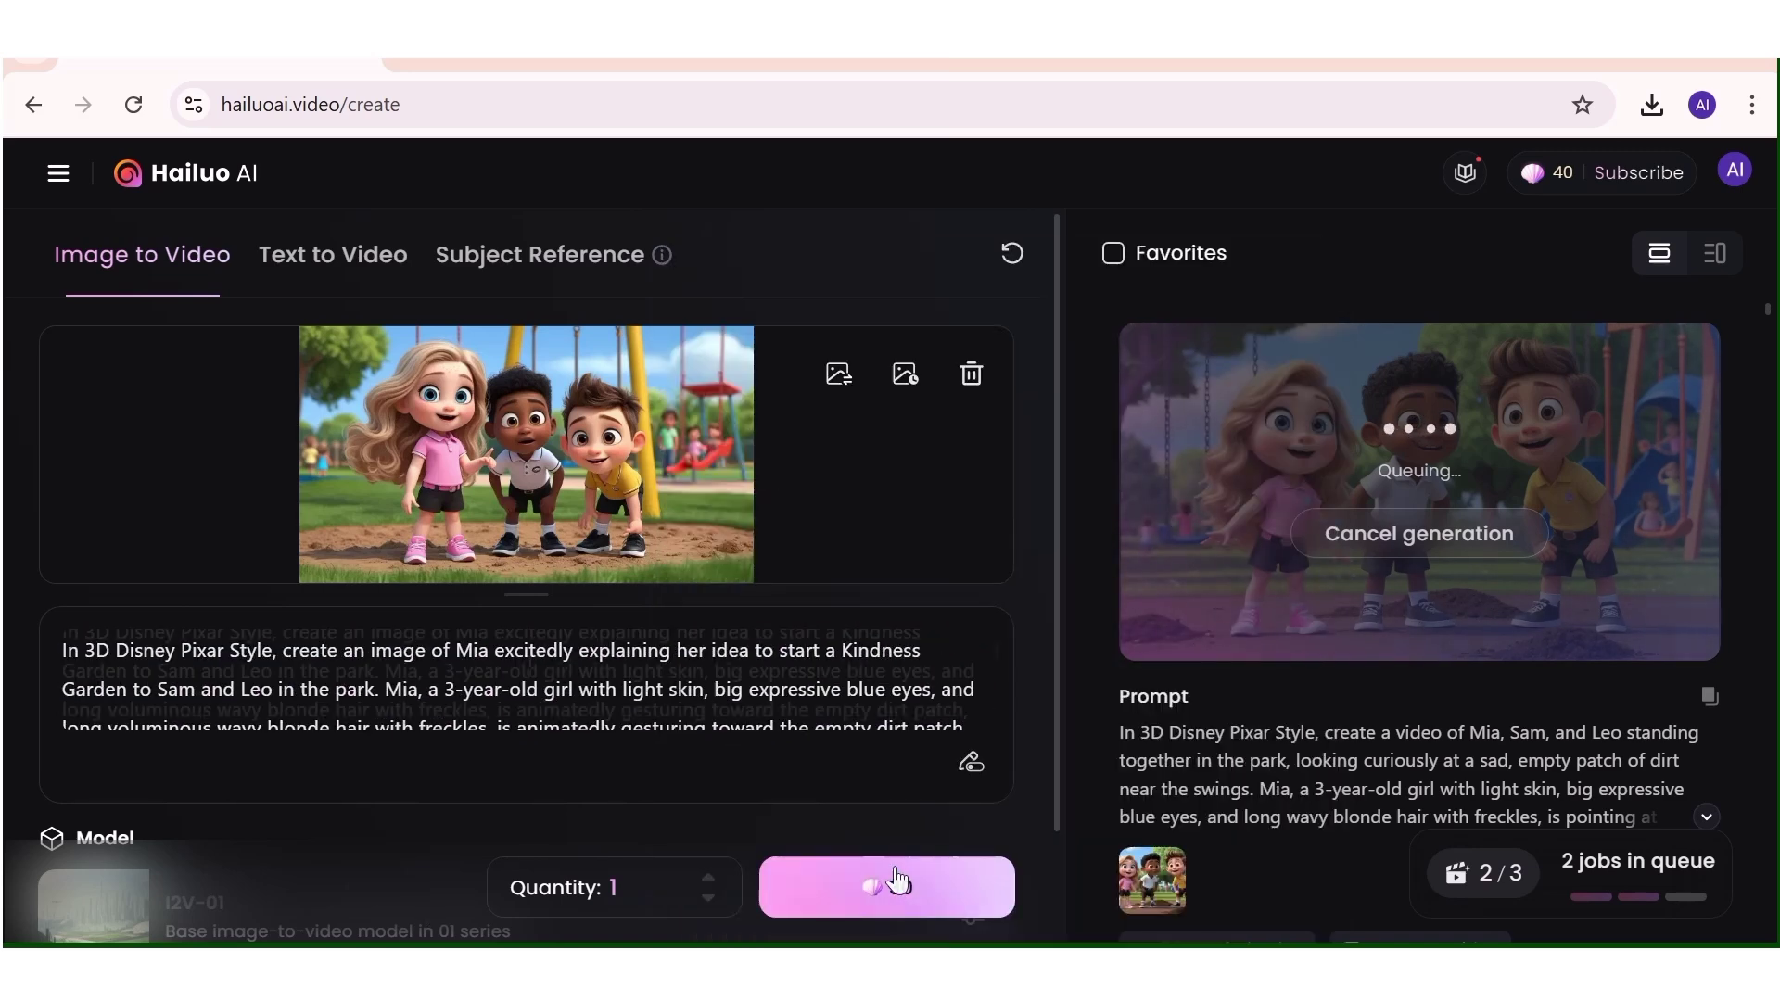
pyautogui.click(939, 898)
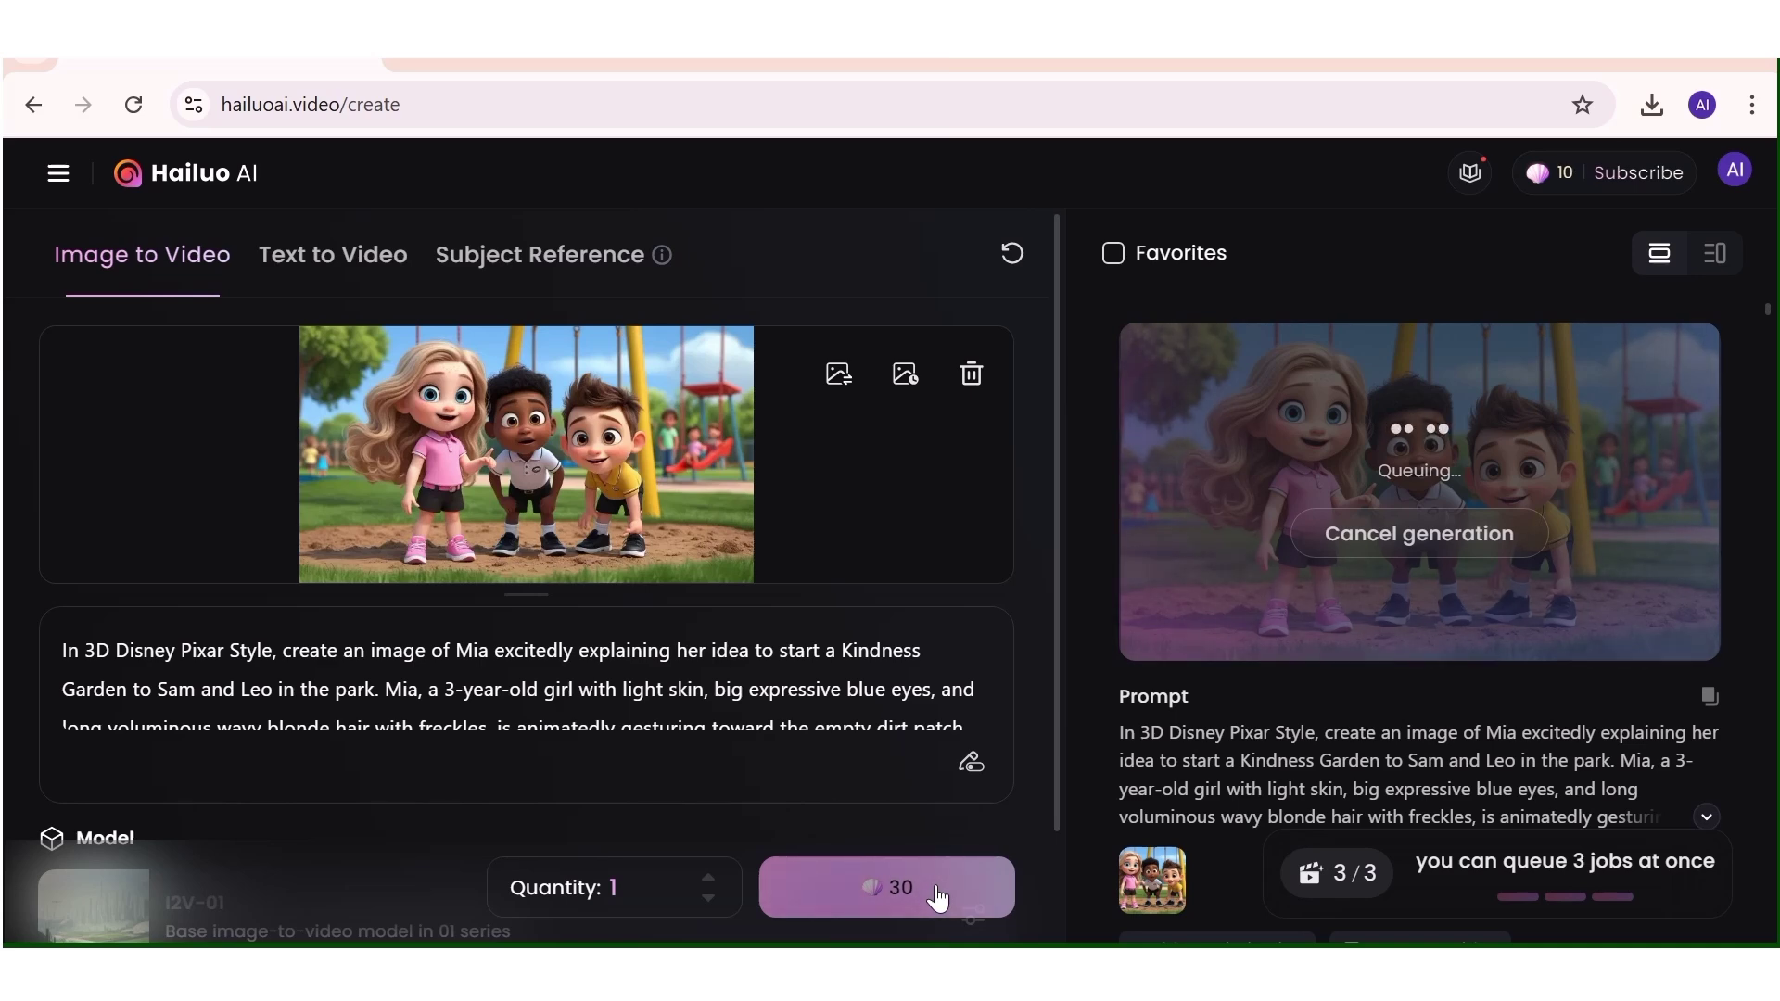
# - Select the kindness-garden story in ChatGPT from 'Once upon a time' to 'The end.'
pyautogui.hotkey('alt', 'Tab')
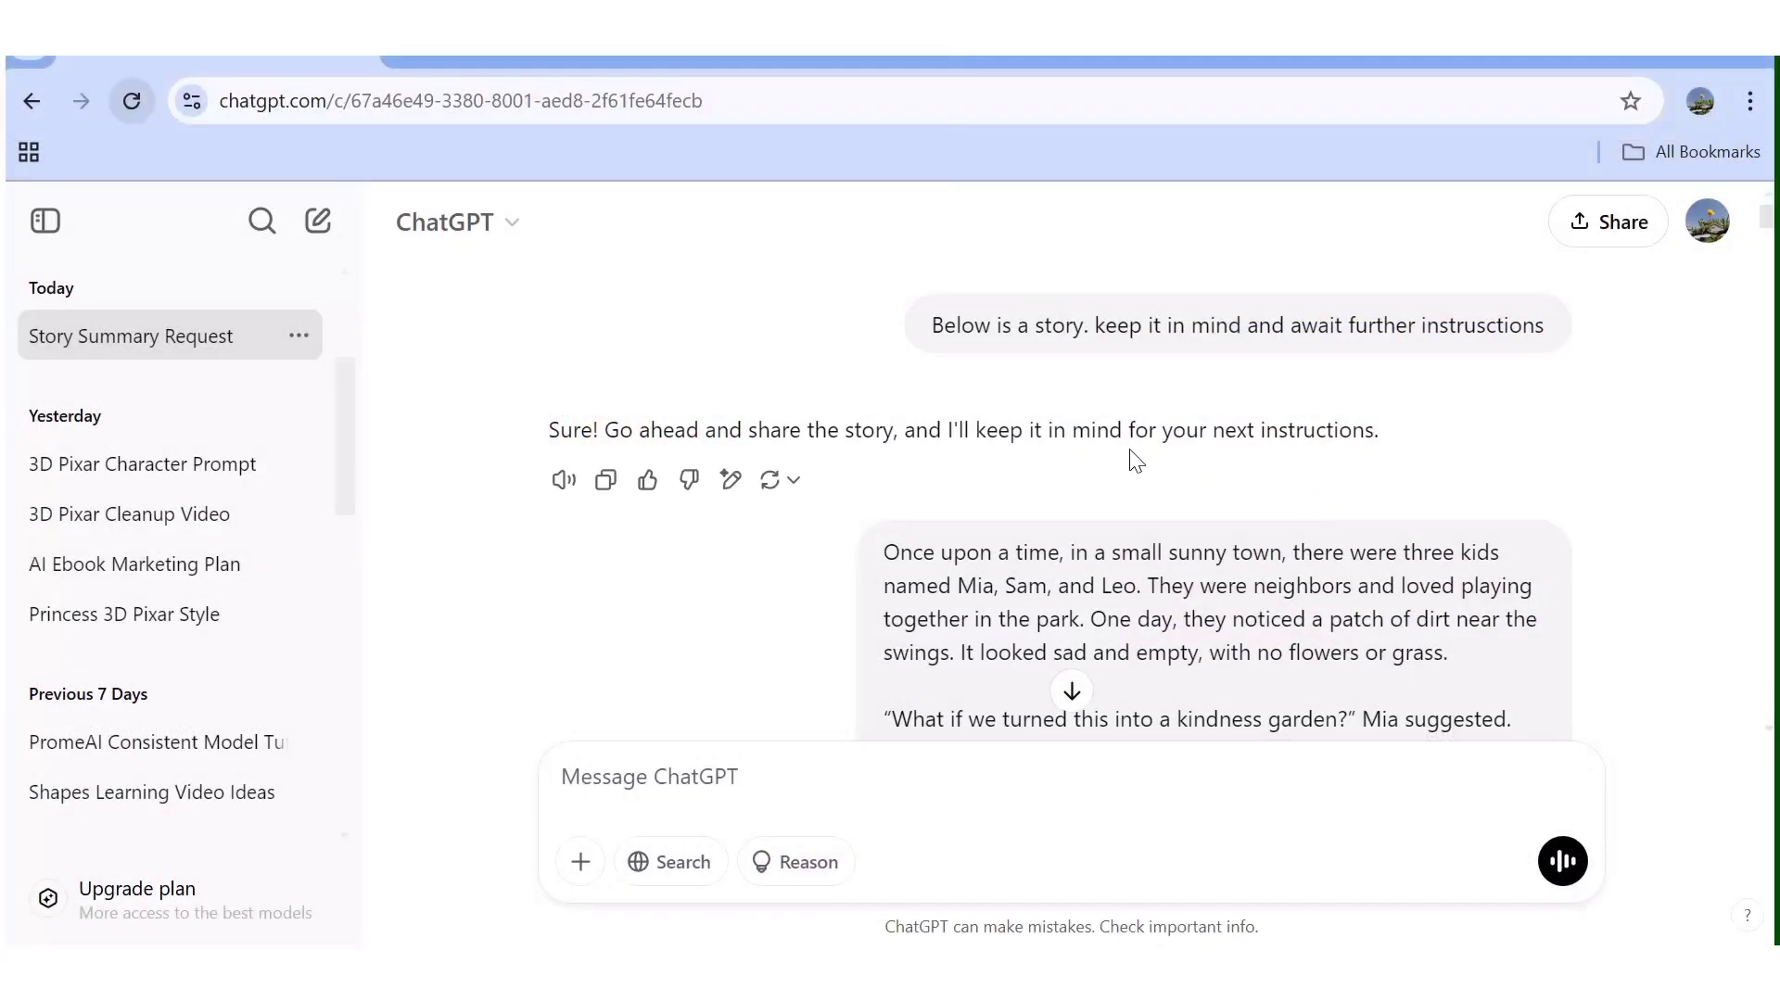
pyautogui.scroll(-3, 1025, 457)
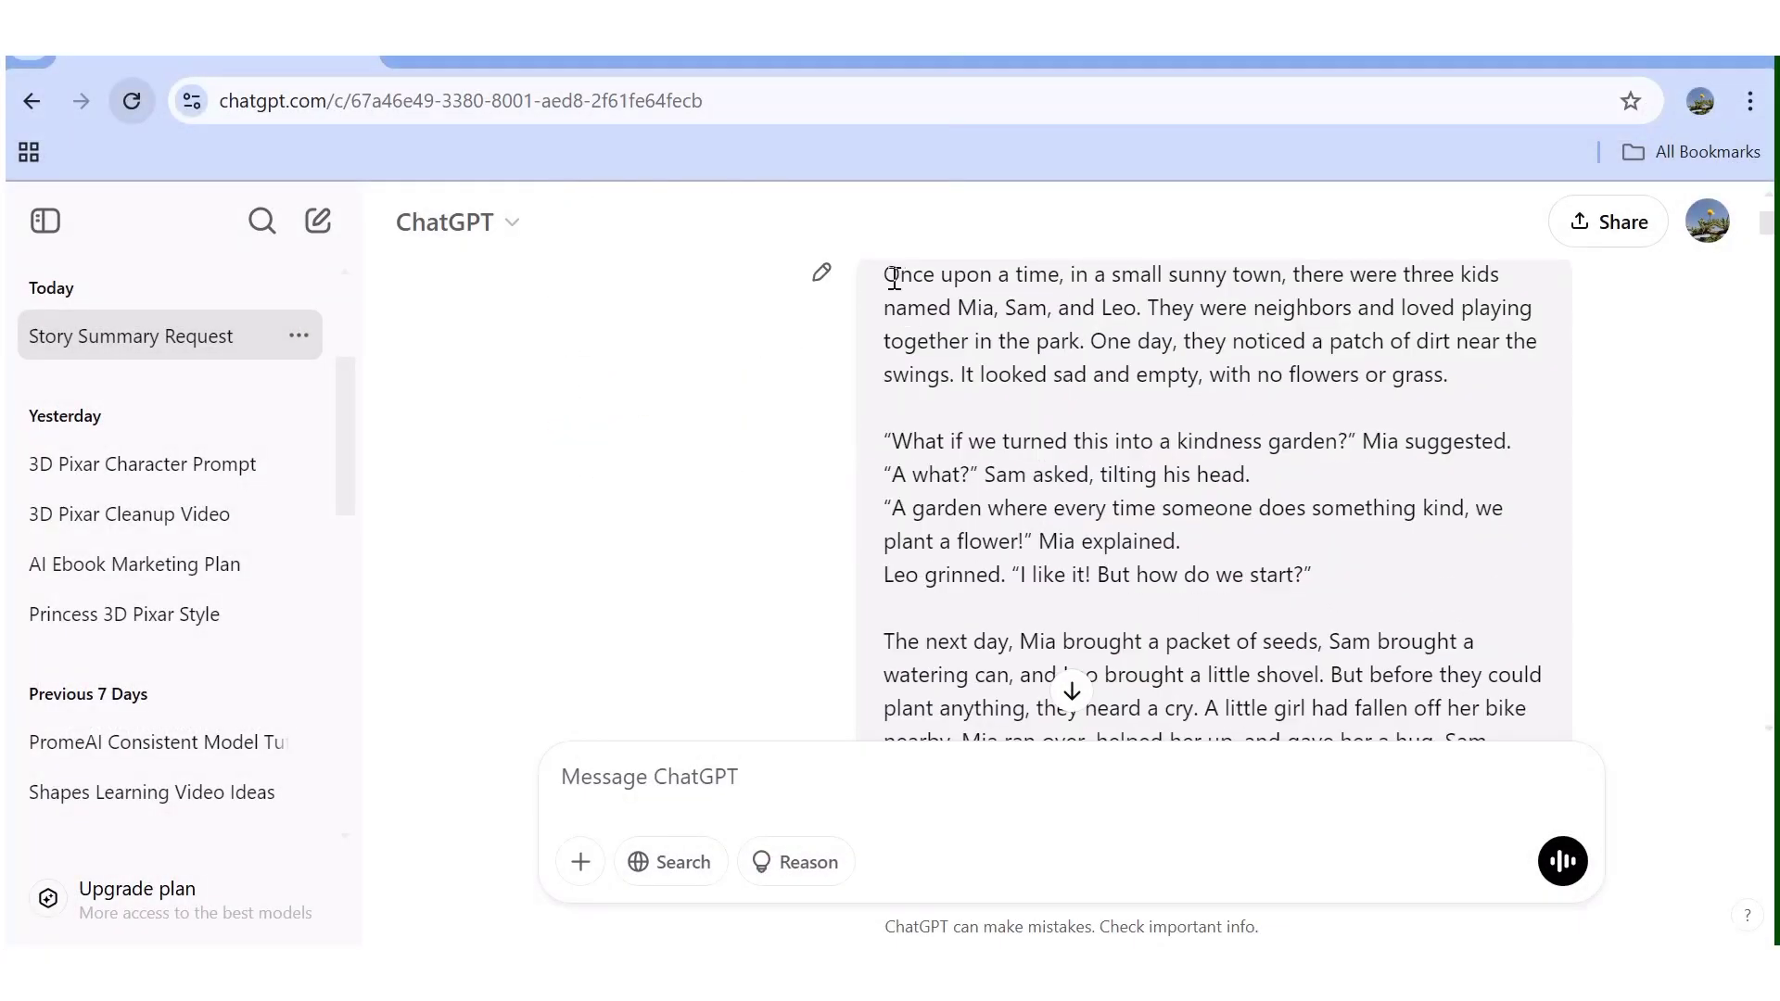
pyautogui.moveTo(893, 278)
pyautogui.mouseDown()
pyautogui.moveTo(937, 311)
pyautogui.moveTo(1094, 733)
pyautogui.moveTo(1122, 758)
pyautogui.moveTo(1113, 520)
pyautogui.moveTo(1203, 749)
pyautogui.moveTo(1284, 381)
pyautogui.moveTo(1214, 326)
pyautogui.mouseUp()
# - Paste the kindness-garden story into the ElevenLabs Text to Speech editor
pyautogui.click(1232, 247)
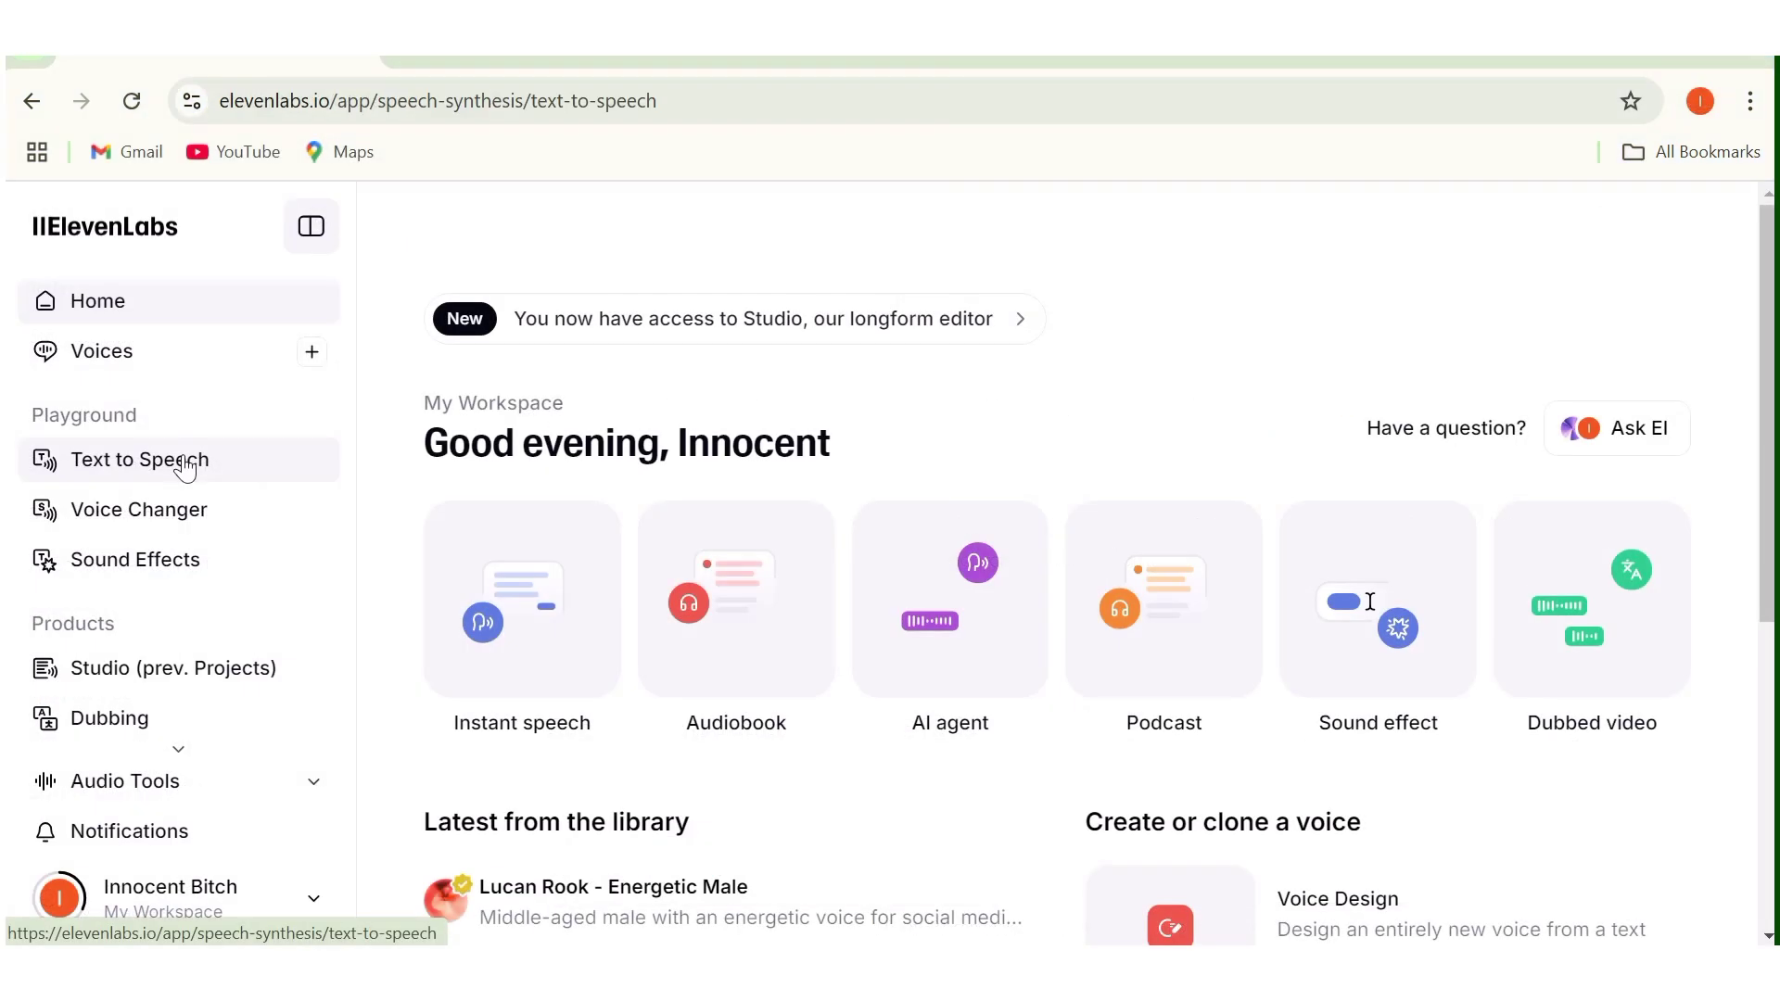
pyautogui.click(185, 464)
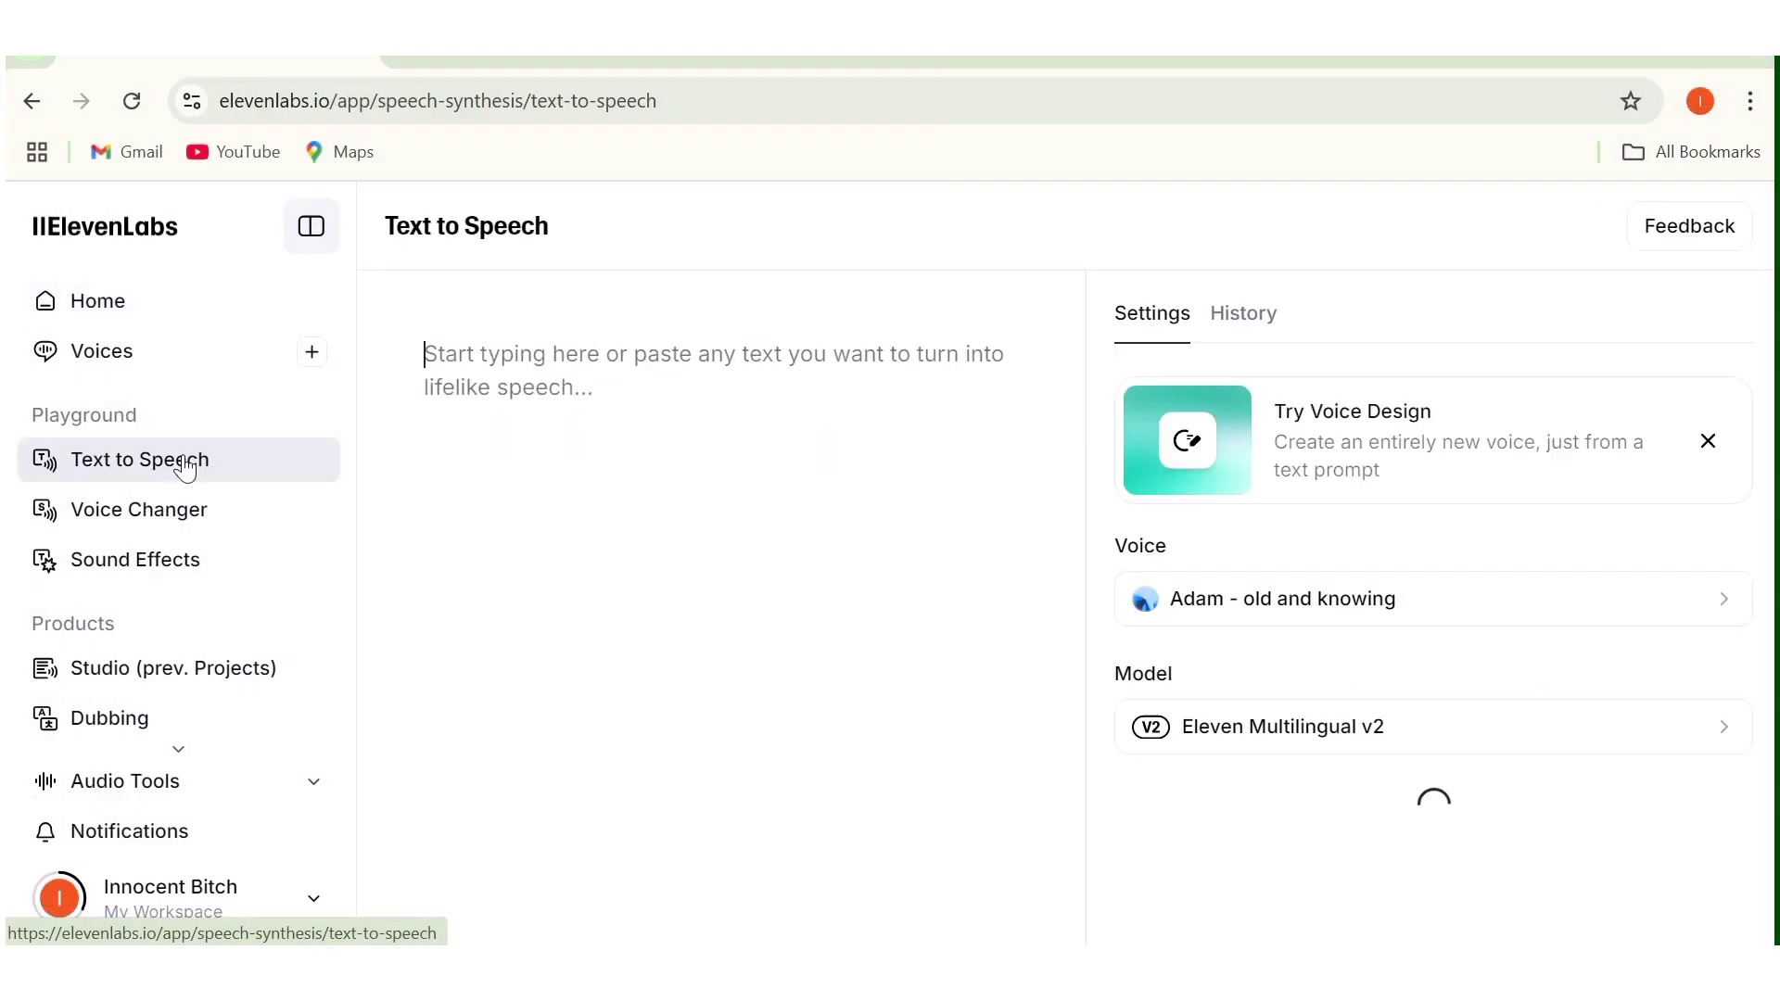
pyautogui.rightClick(440, 353)
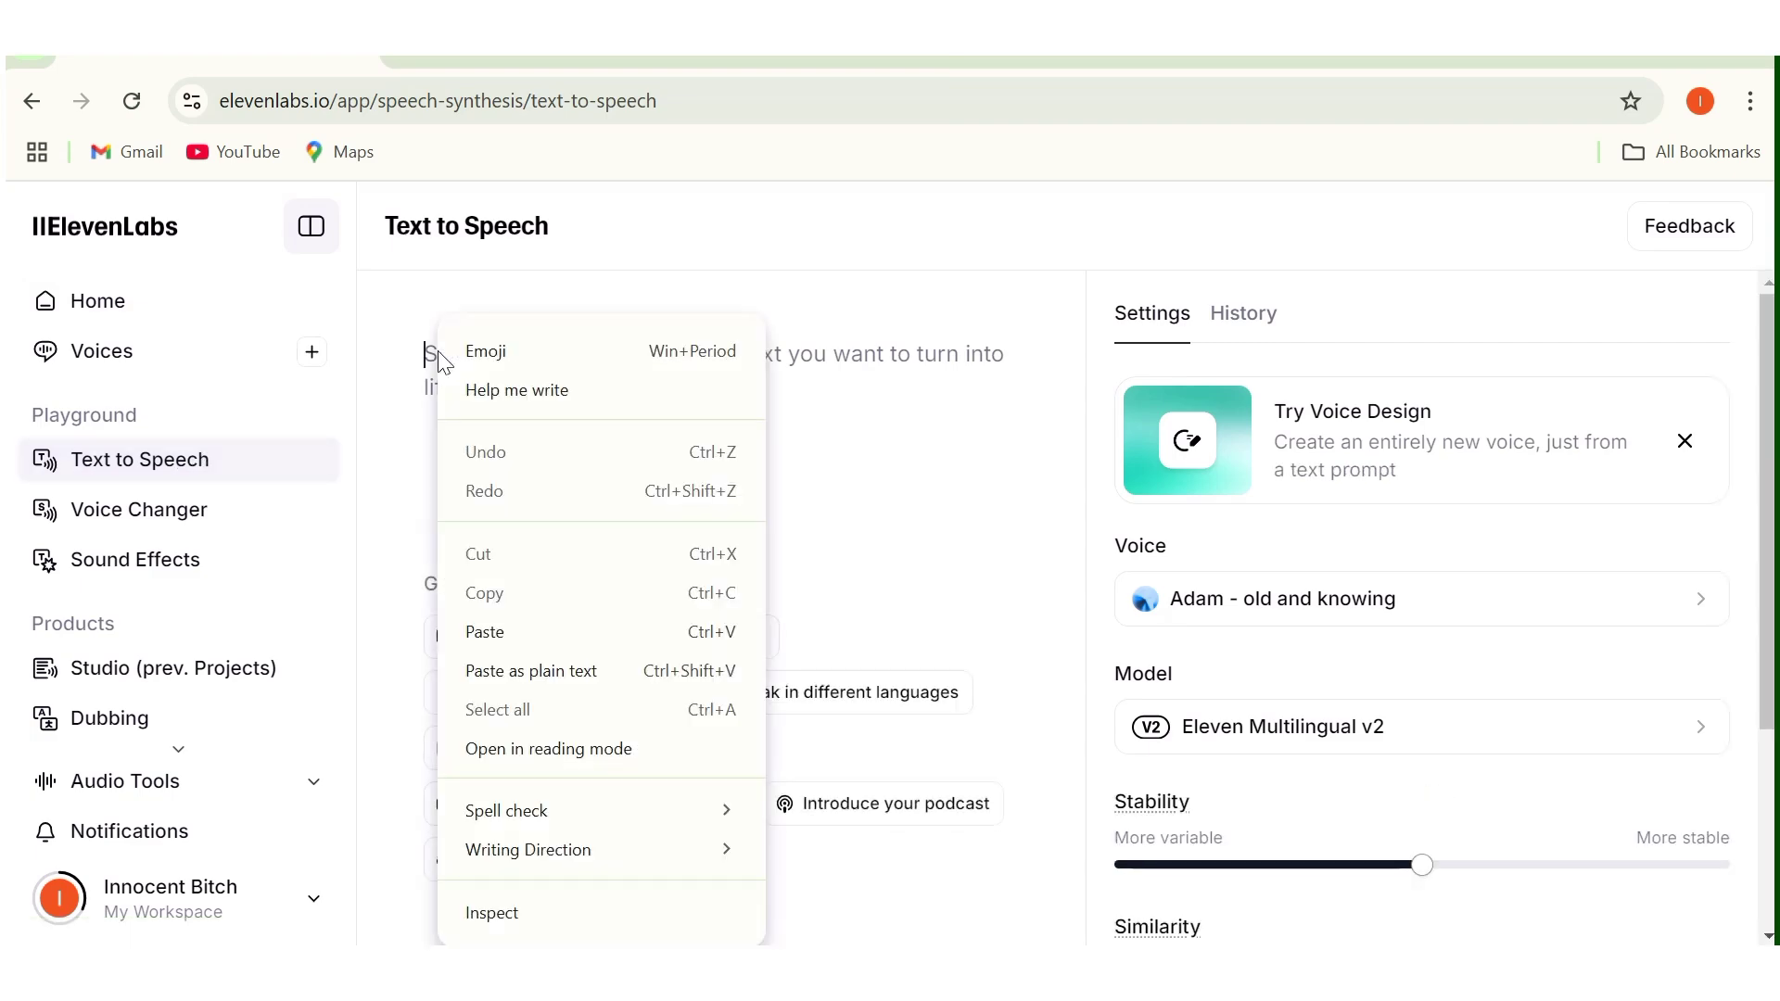
pyautogui.click(486, 633)
pyautogui.scroll(10, 591, 623)
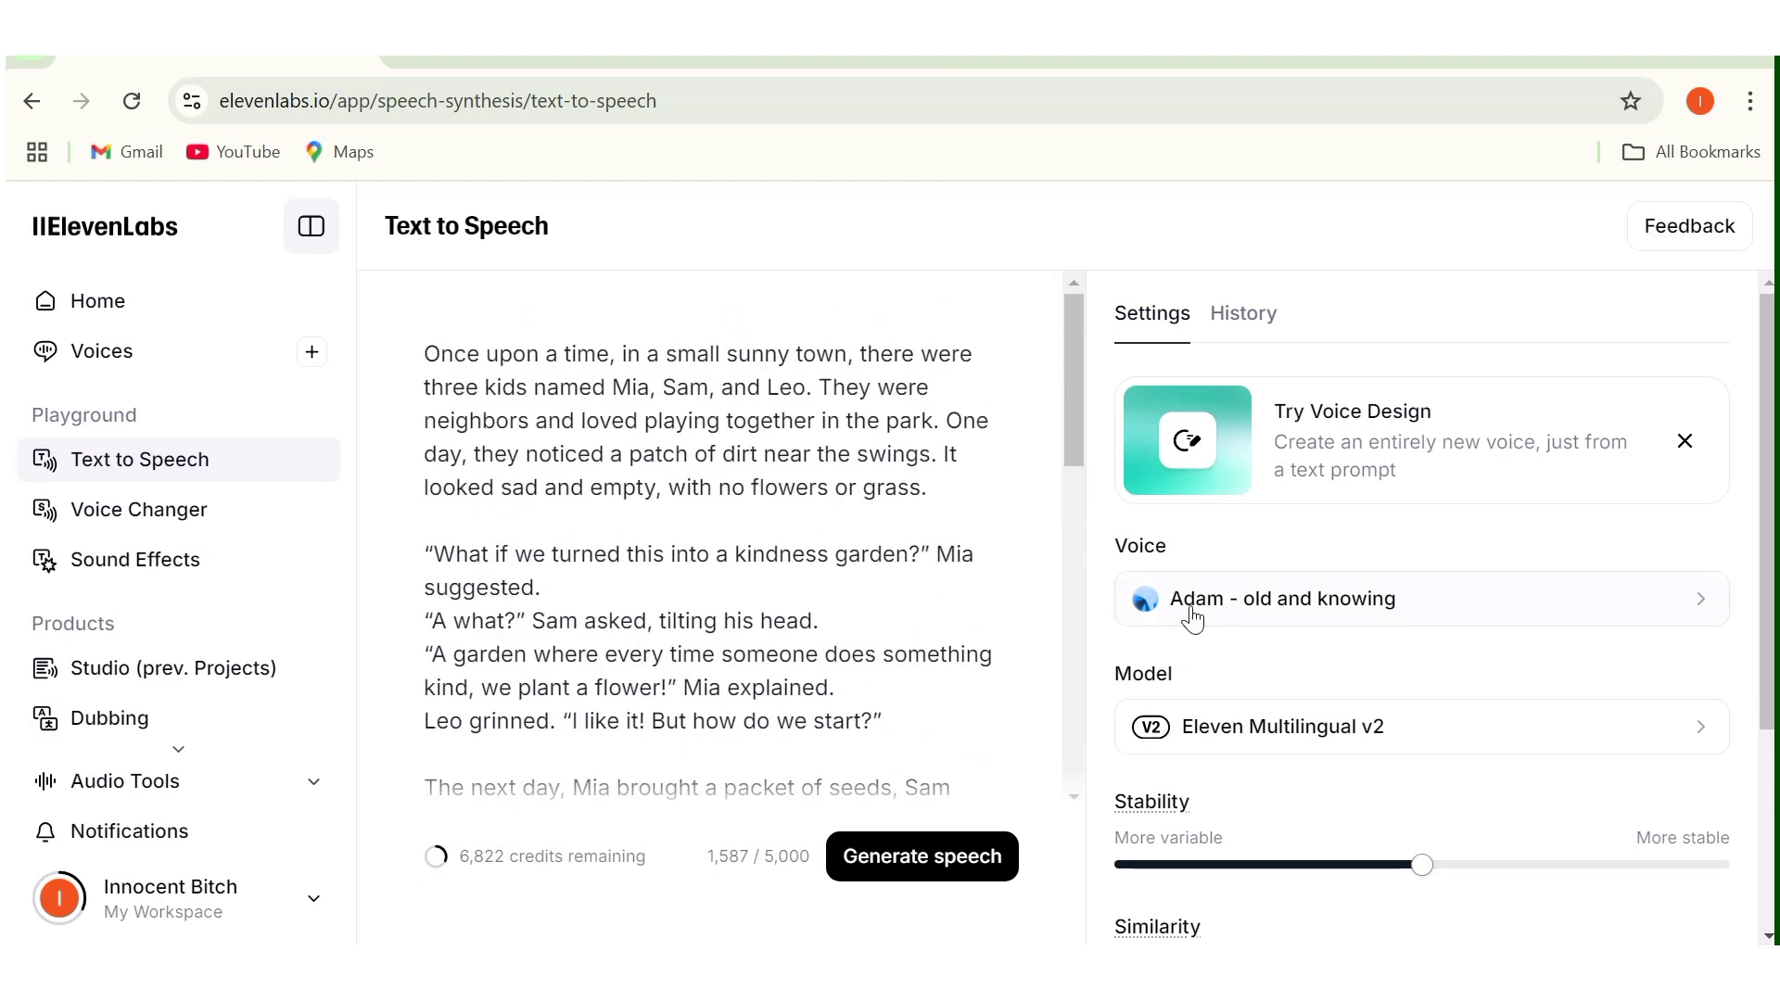
pyautogui.scroll(-3, 1335, 639)
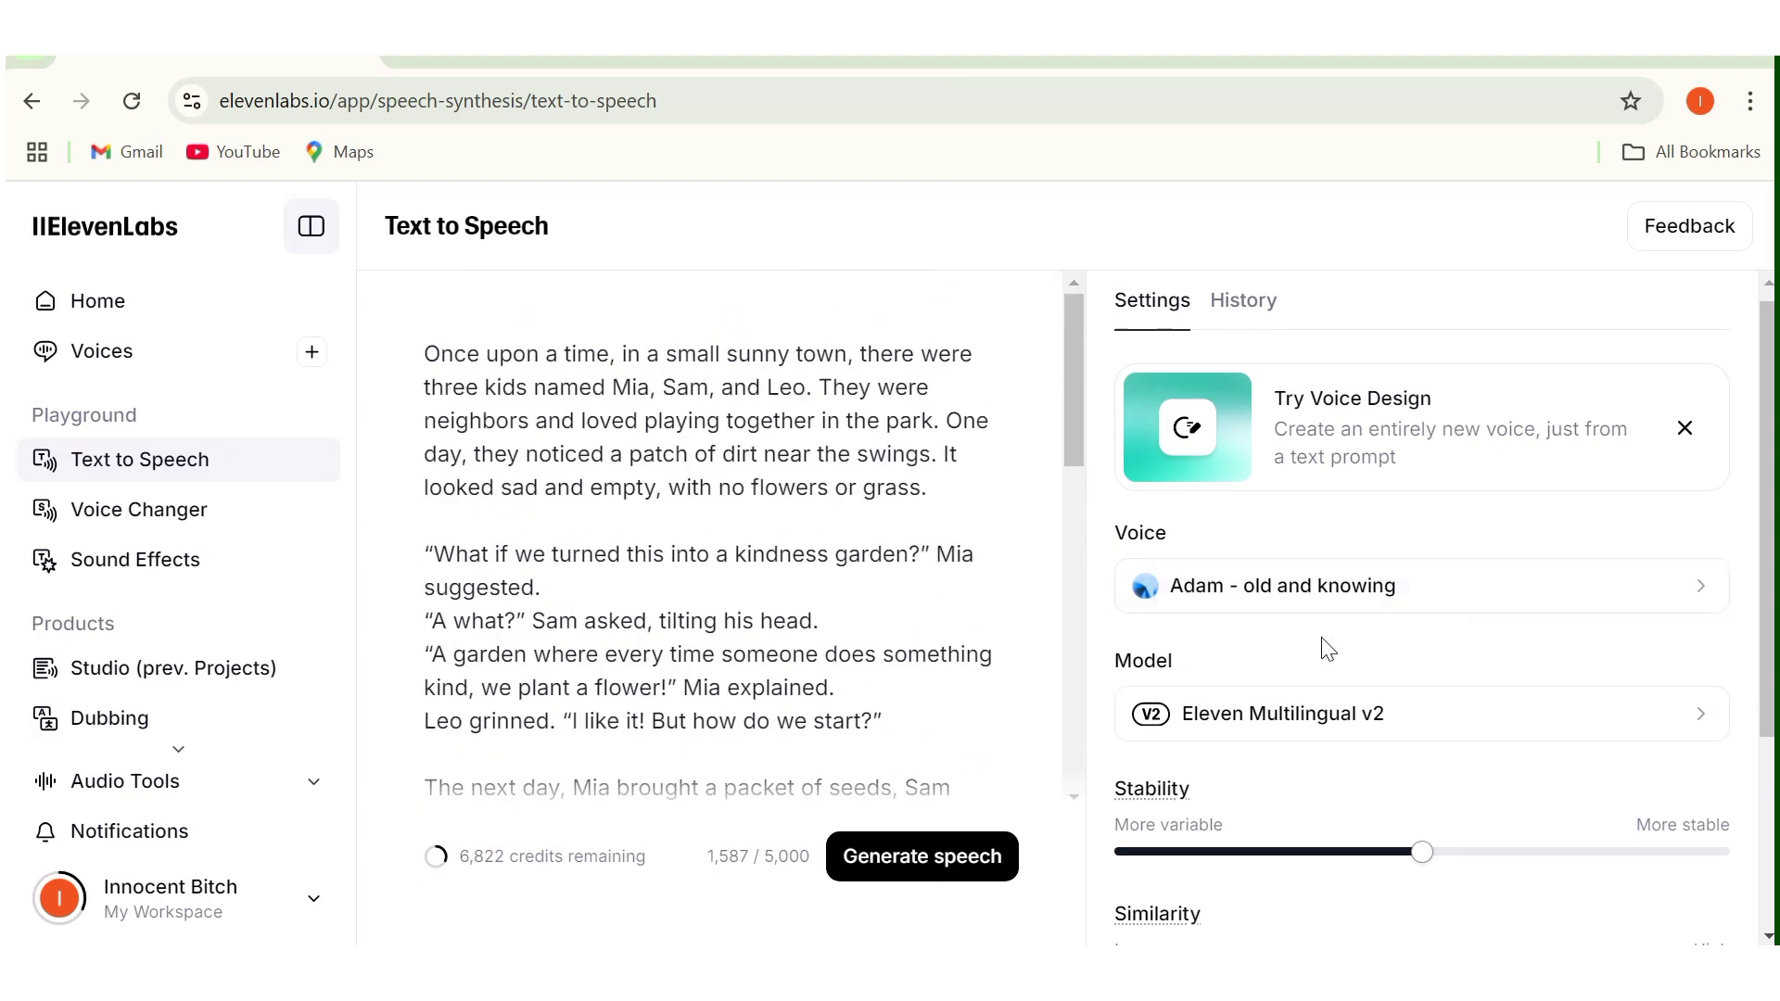
pyautogui.scroll(2, 1326, 647)
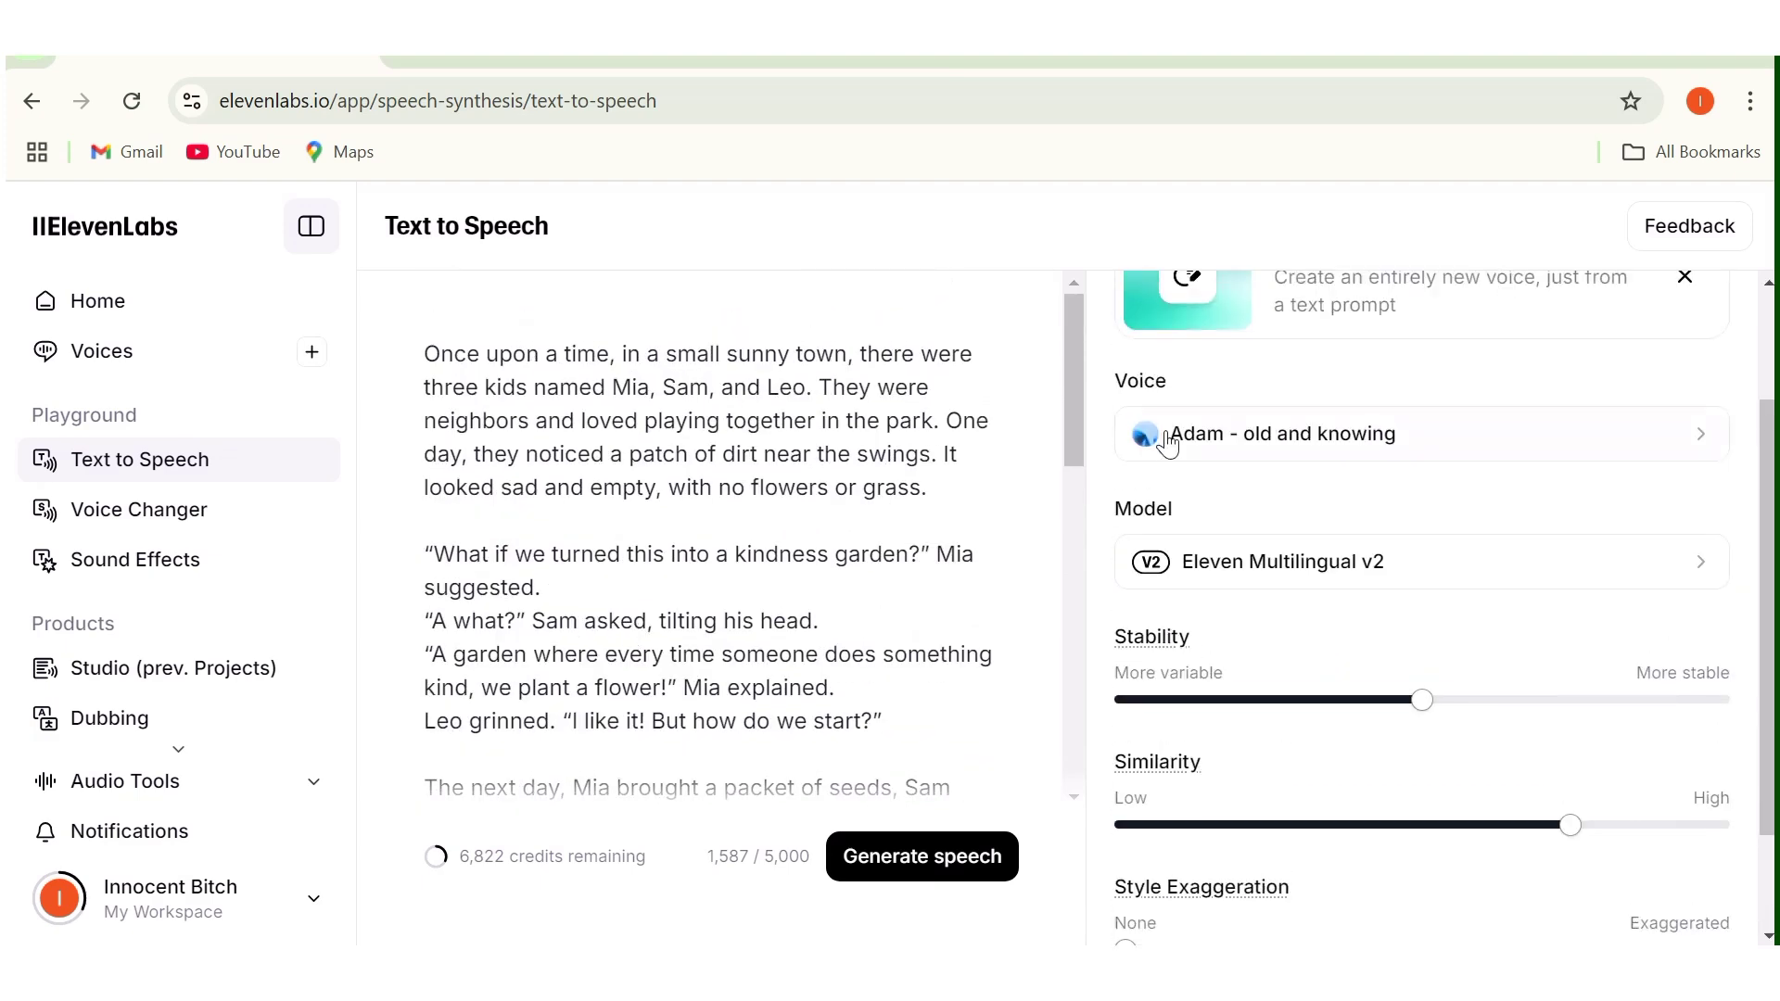
# - Generate narration with the 'Adam - old and knowing' voice and download it as MP3
pyautogui.click(1225, 445)
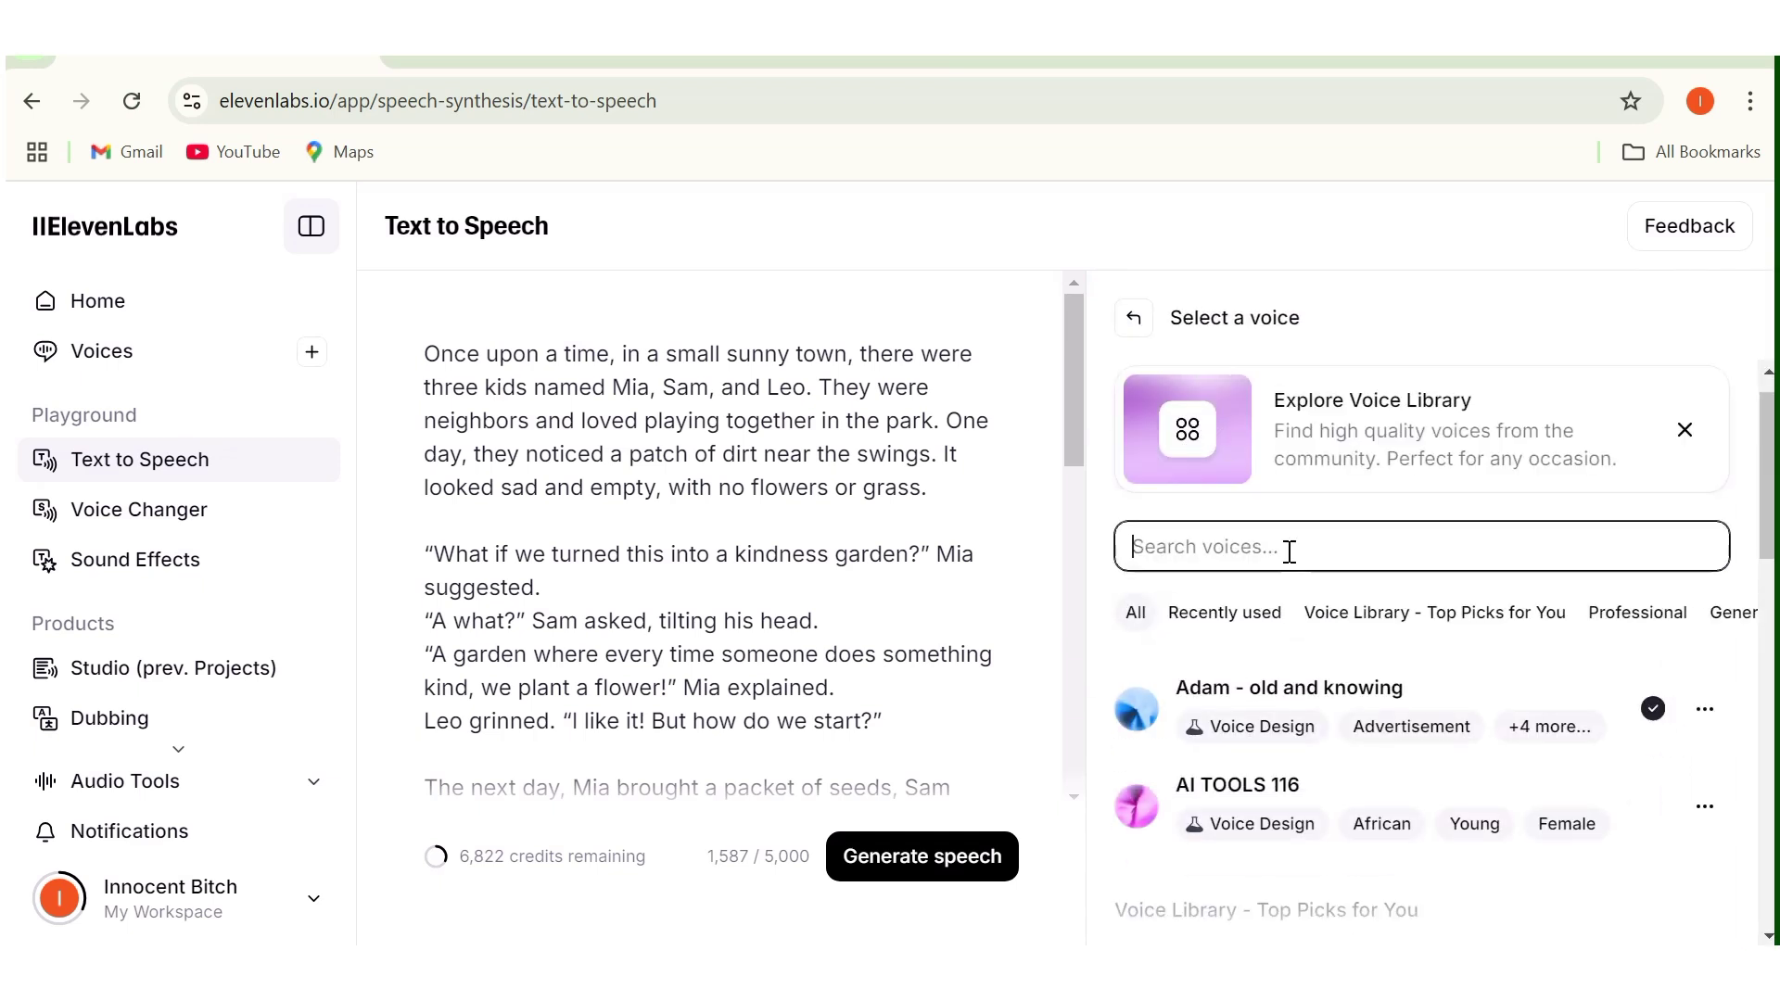
pyautogui.scroll(-3, 1287, 553)
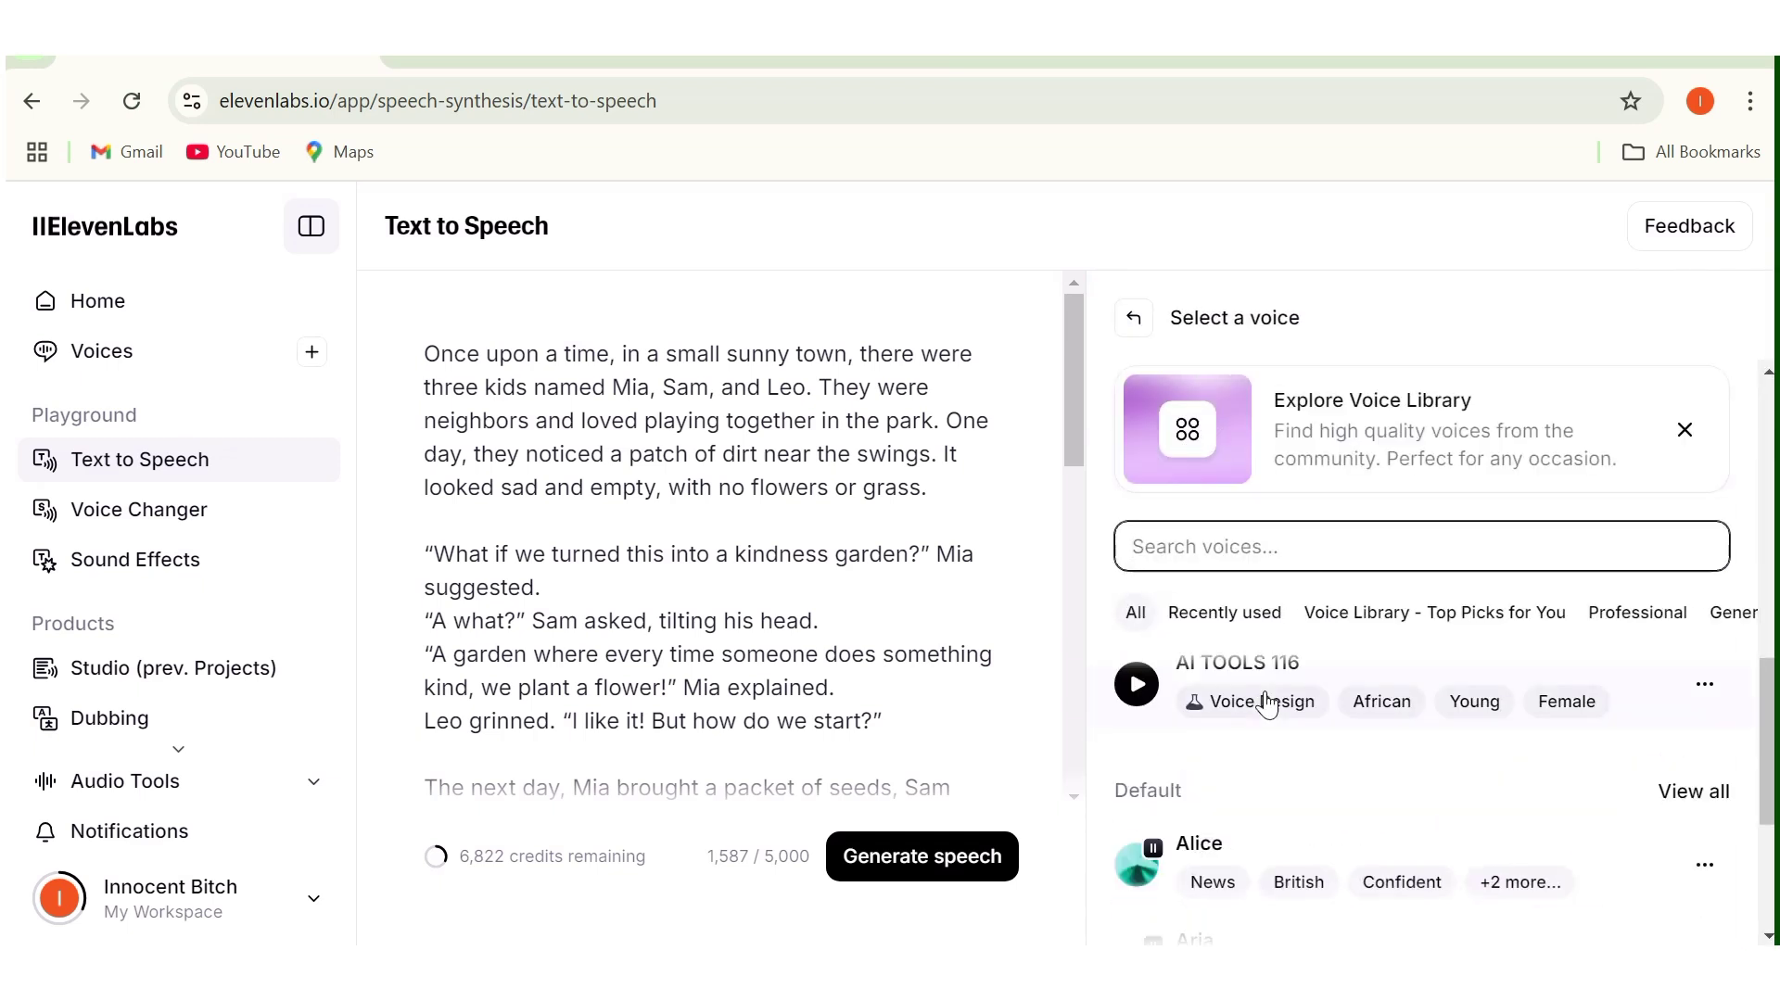
pyautogui.scroll(-4, 1268, 705)
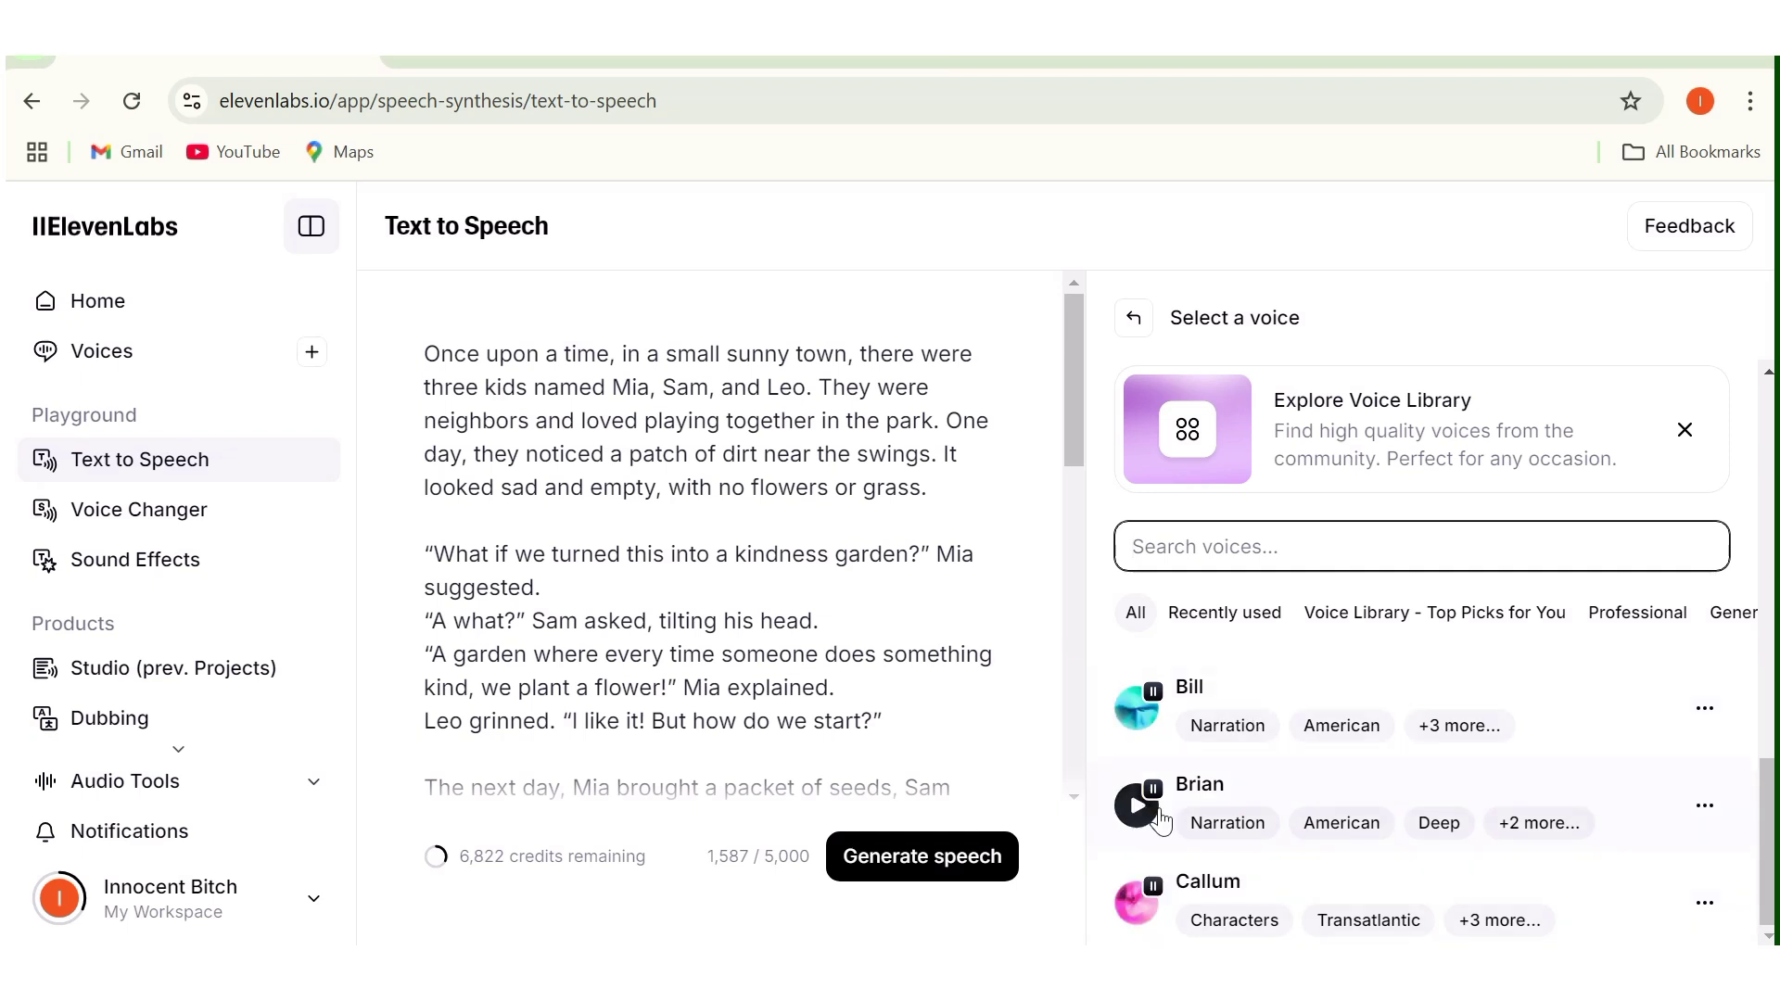
pyautogui.scroll(7, 1163, 812)
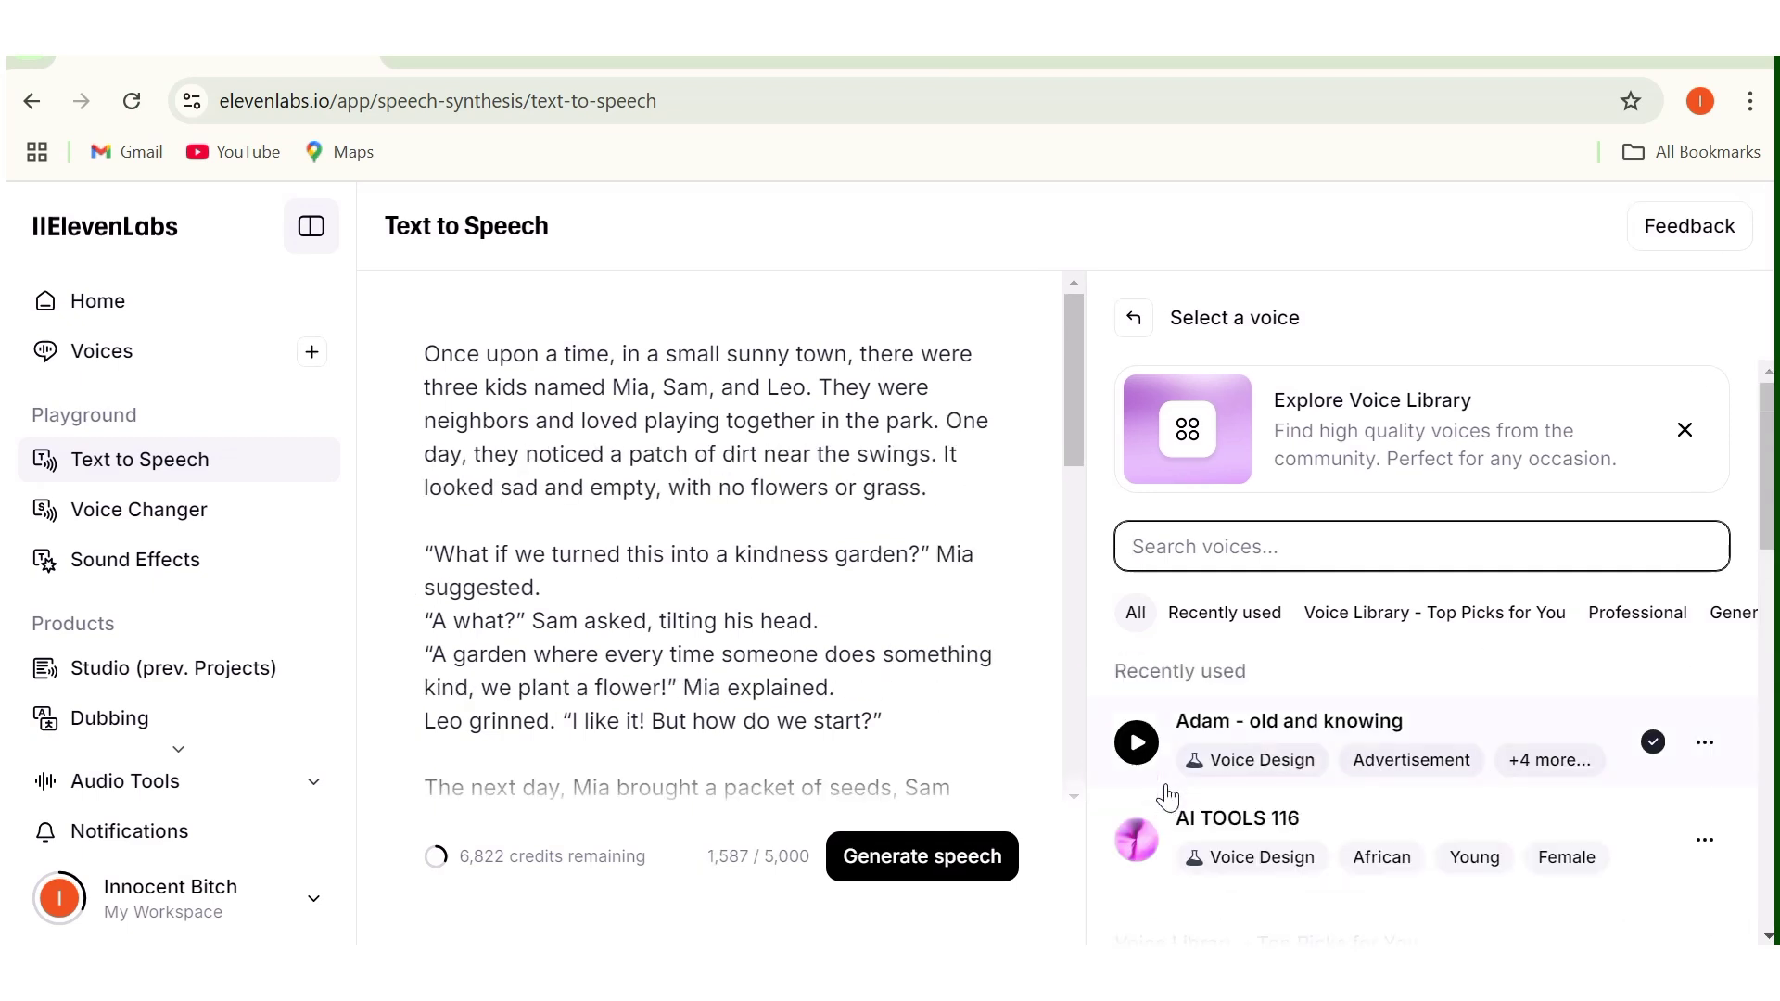
pyautogui.click(1137, 742)
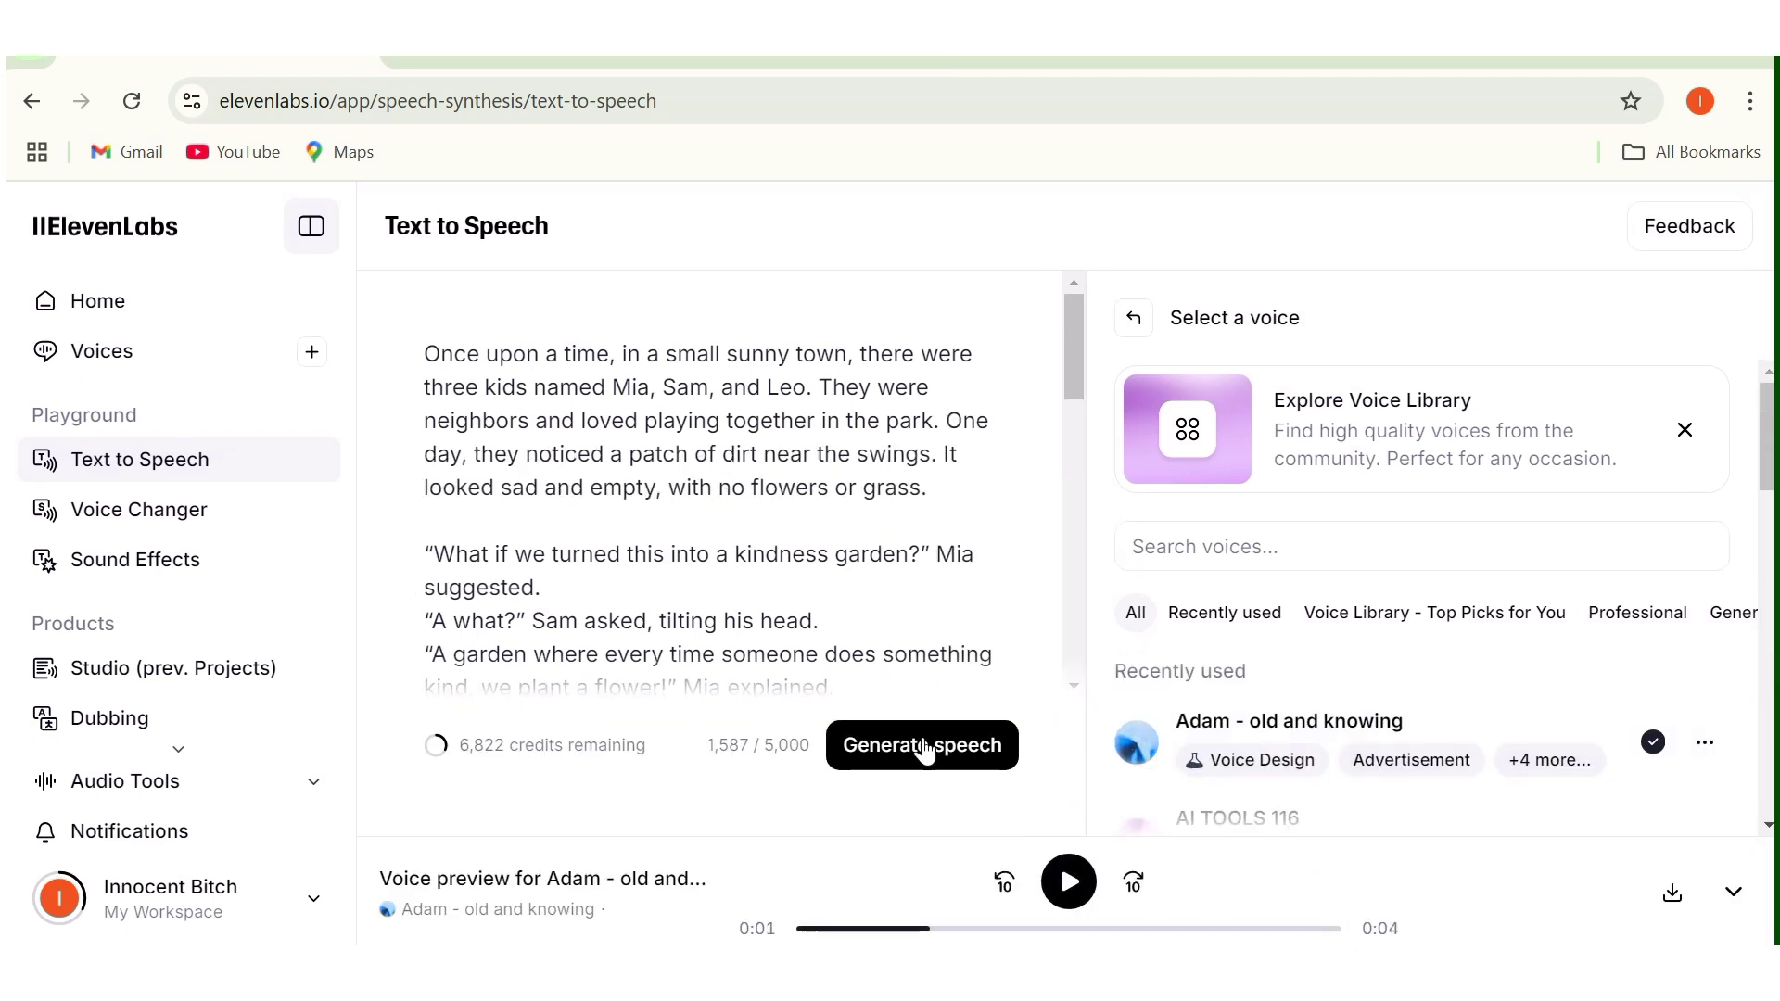
pyautogui.click(914, 756)
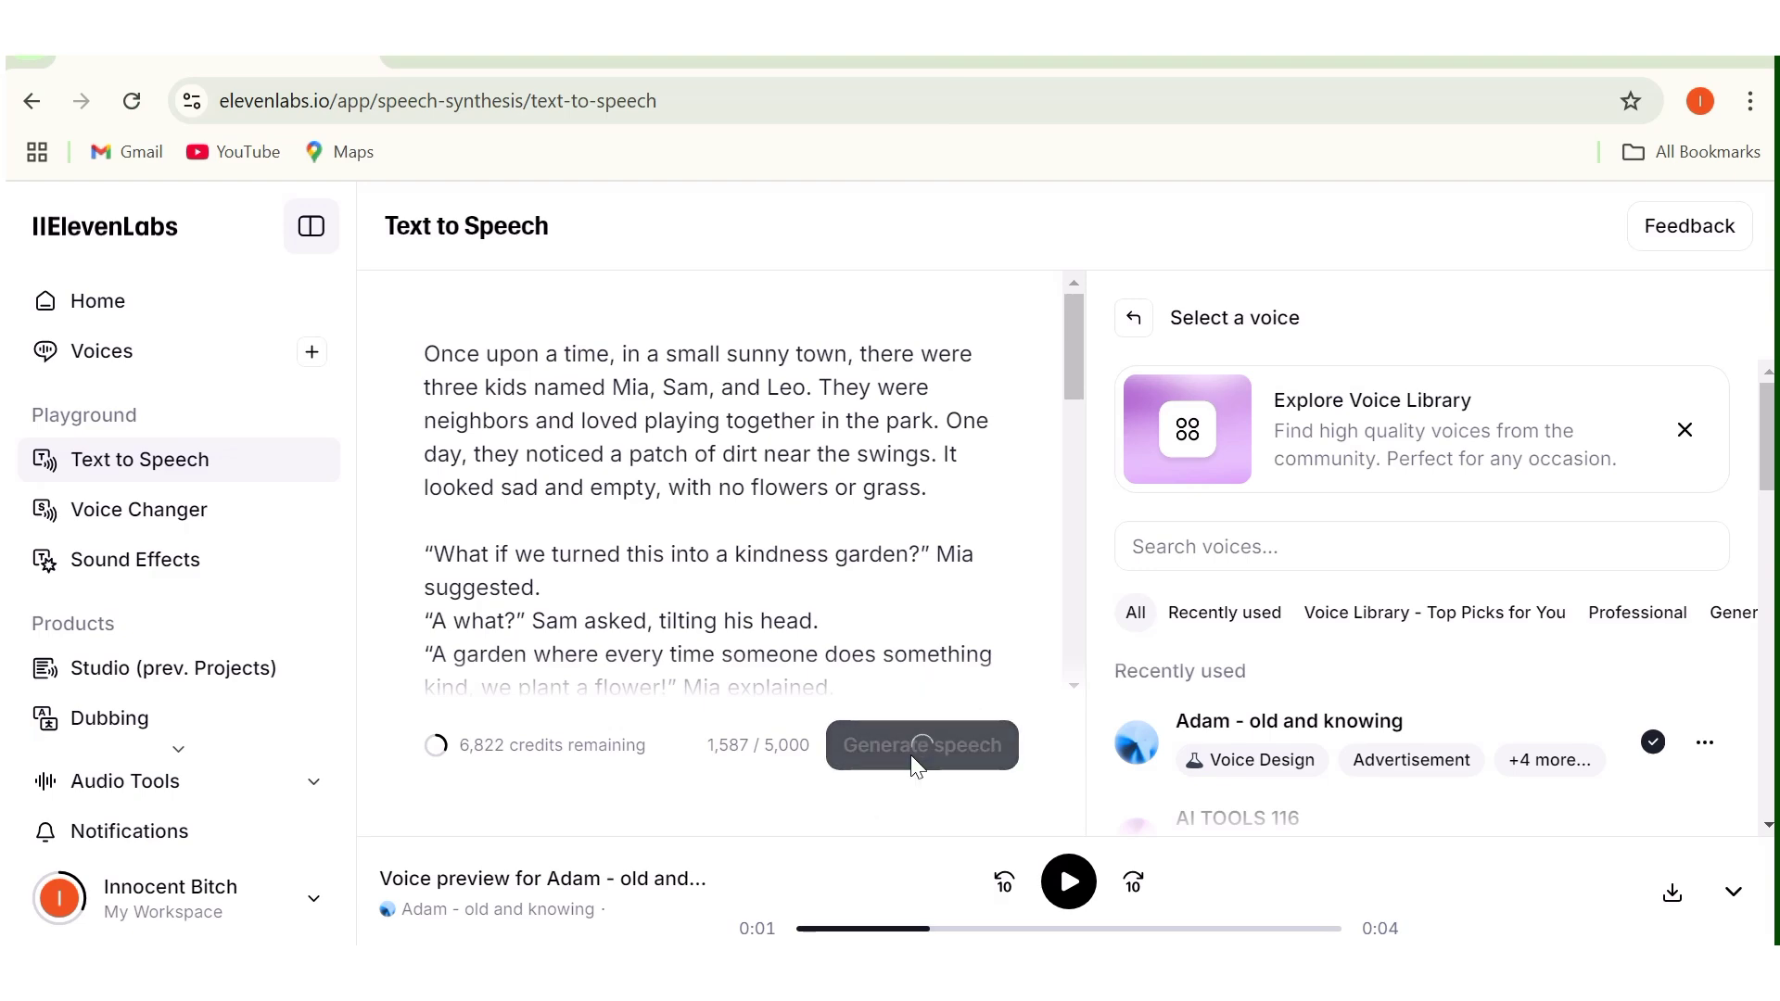
pyautogui.click(1669, 904)
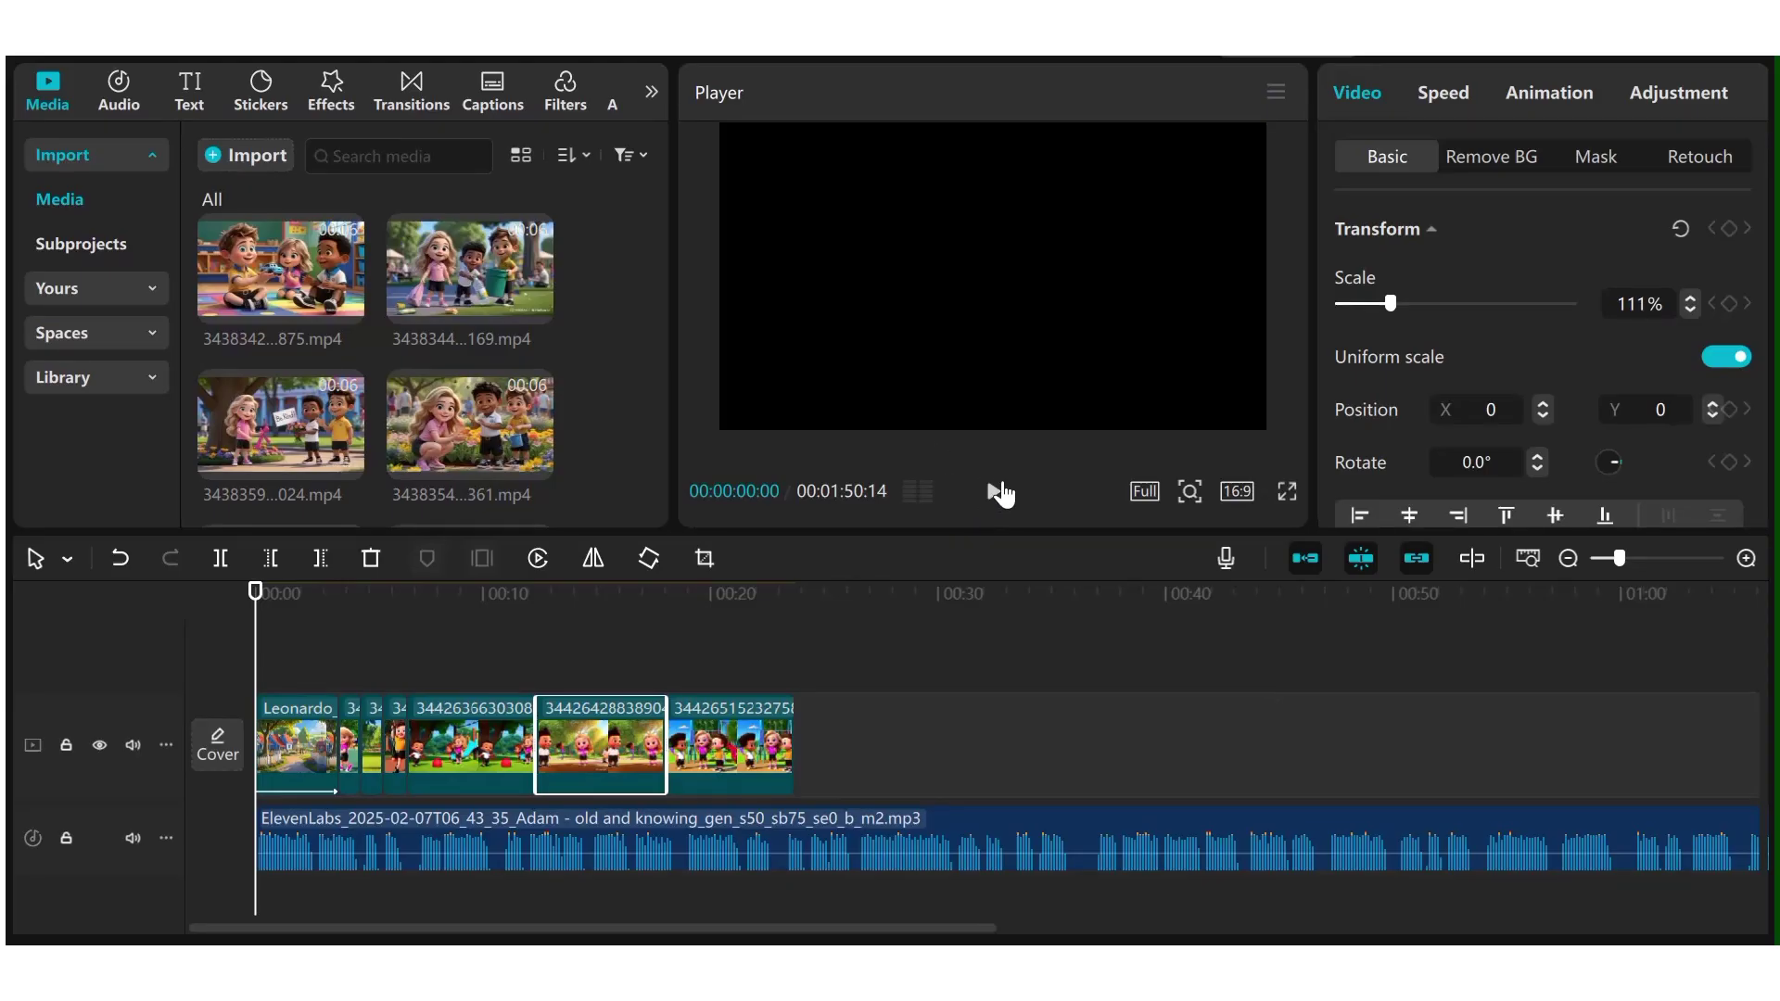
# - Play through the rearranged story clips, then split the final clip at the playhead
pyautogui.click(994, 492)
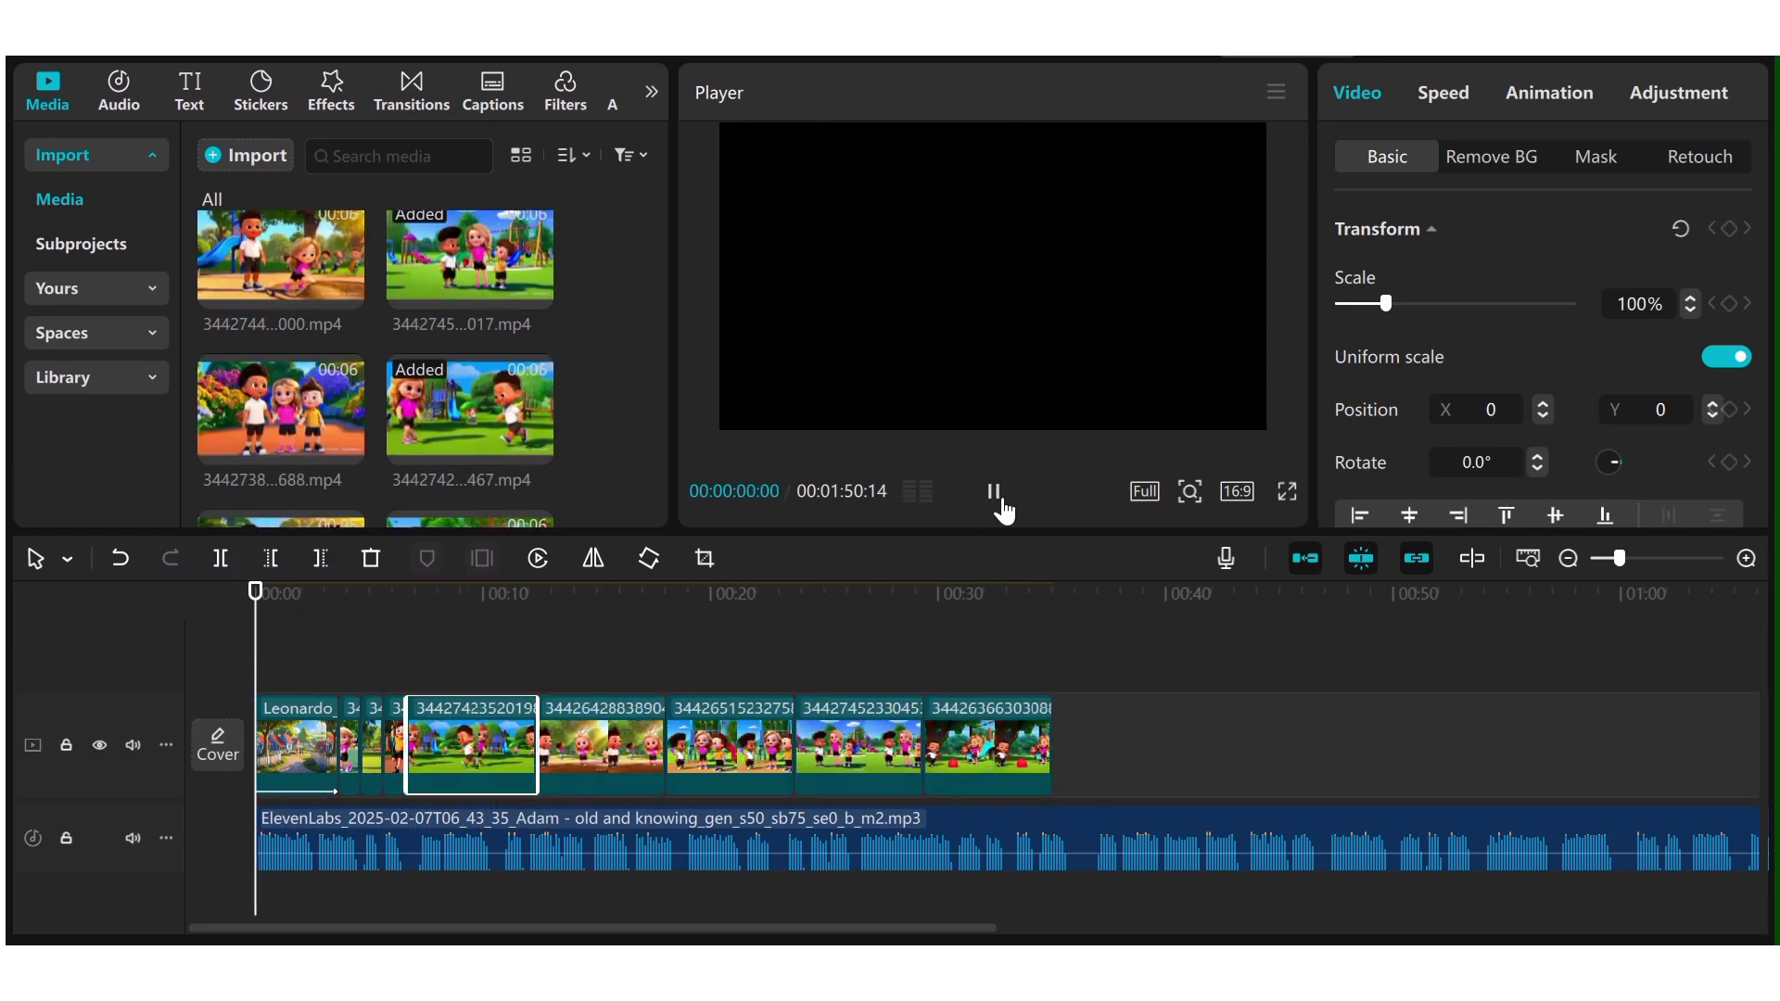
pyautogui.click(995, 493)
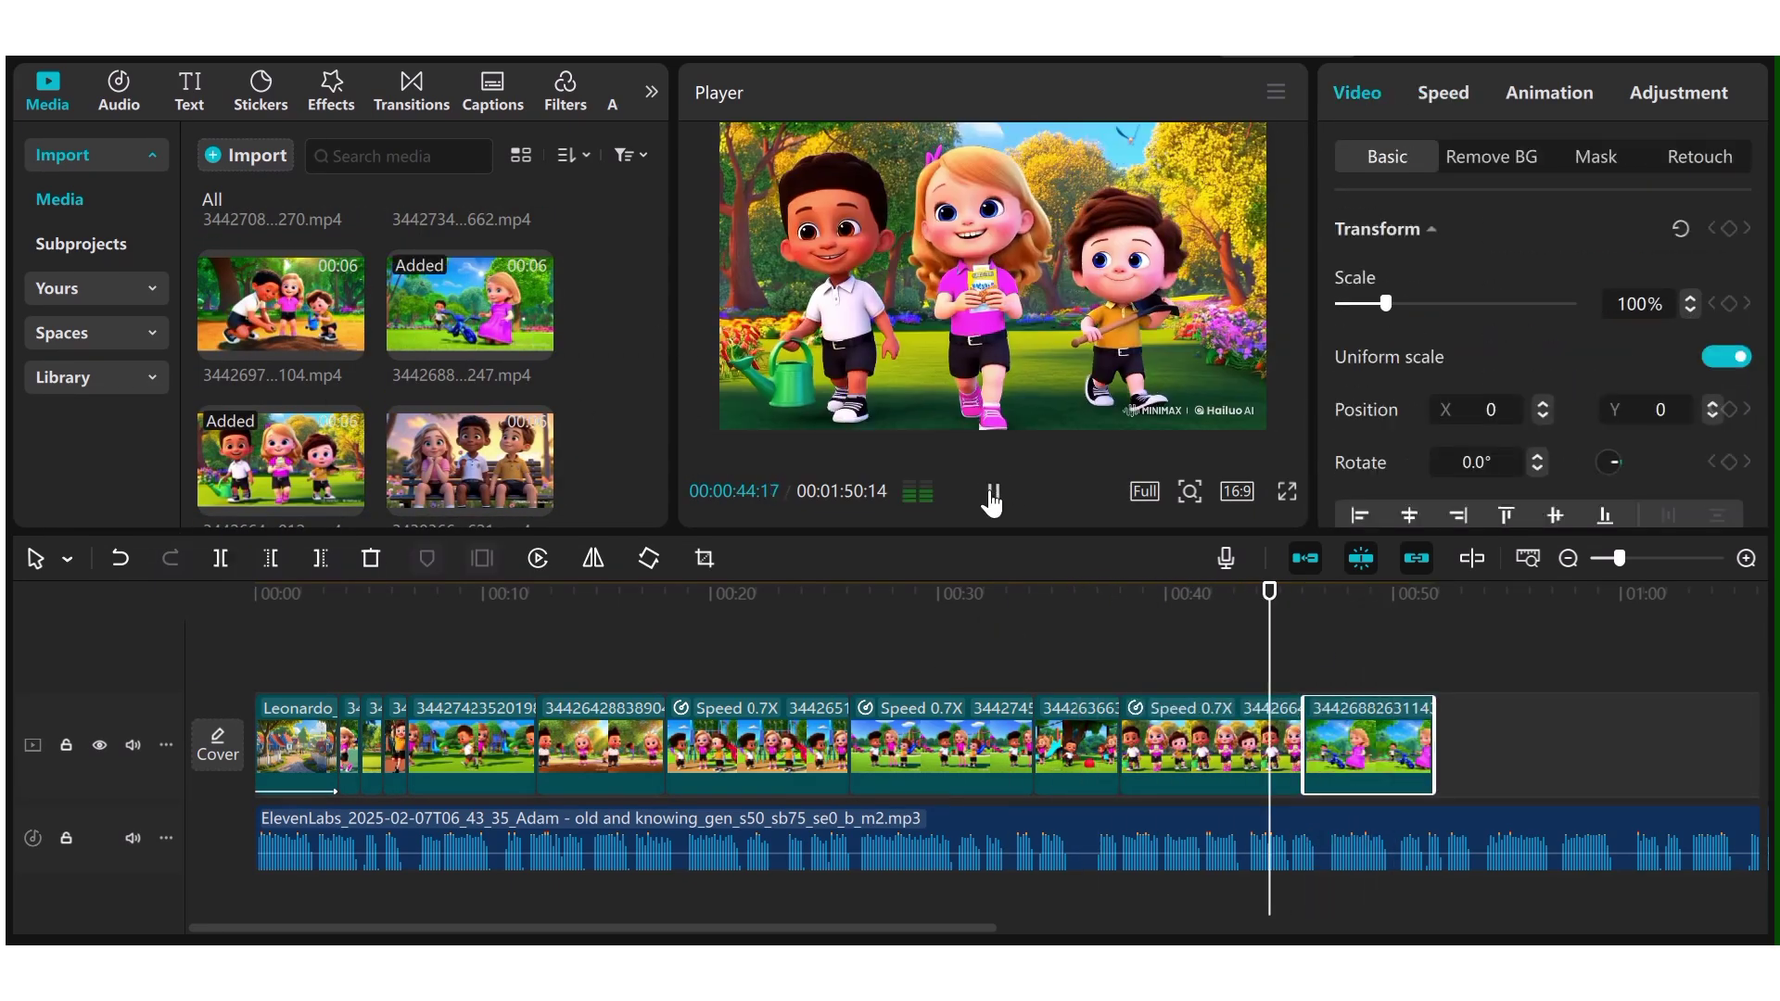
pyautogui.click(992, 491)
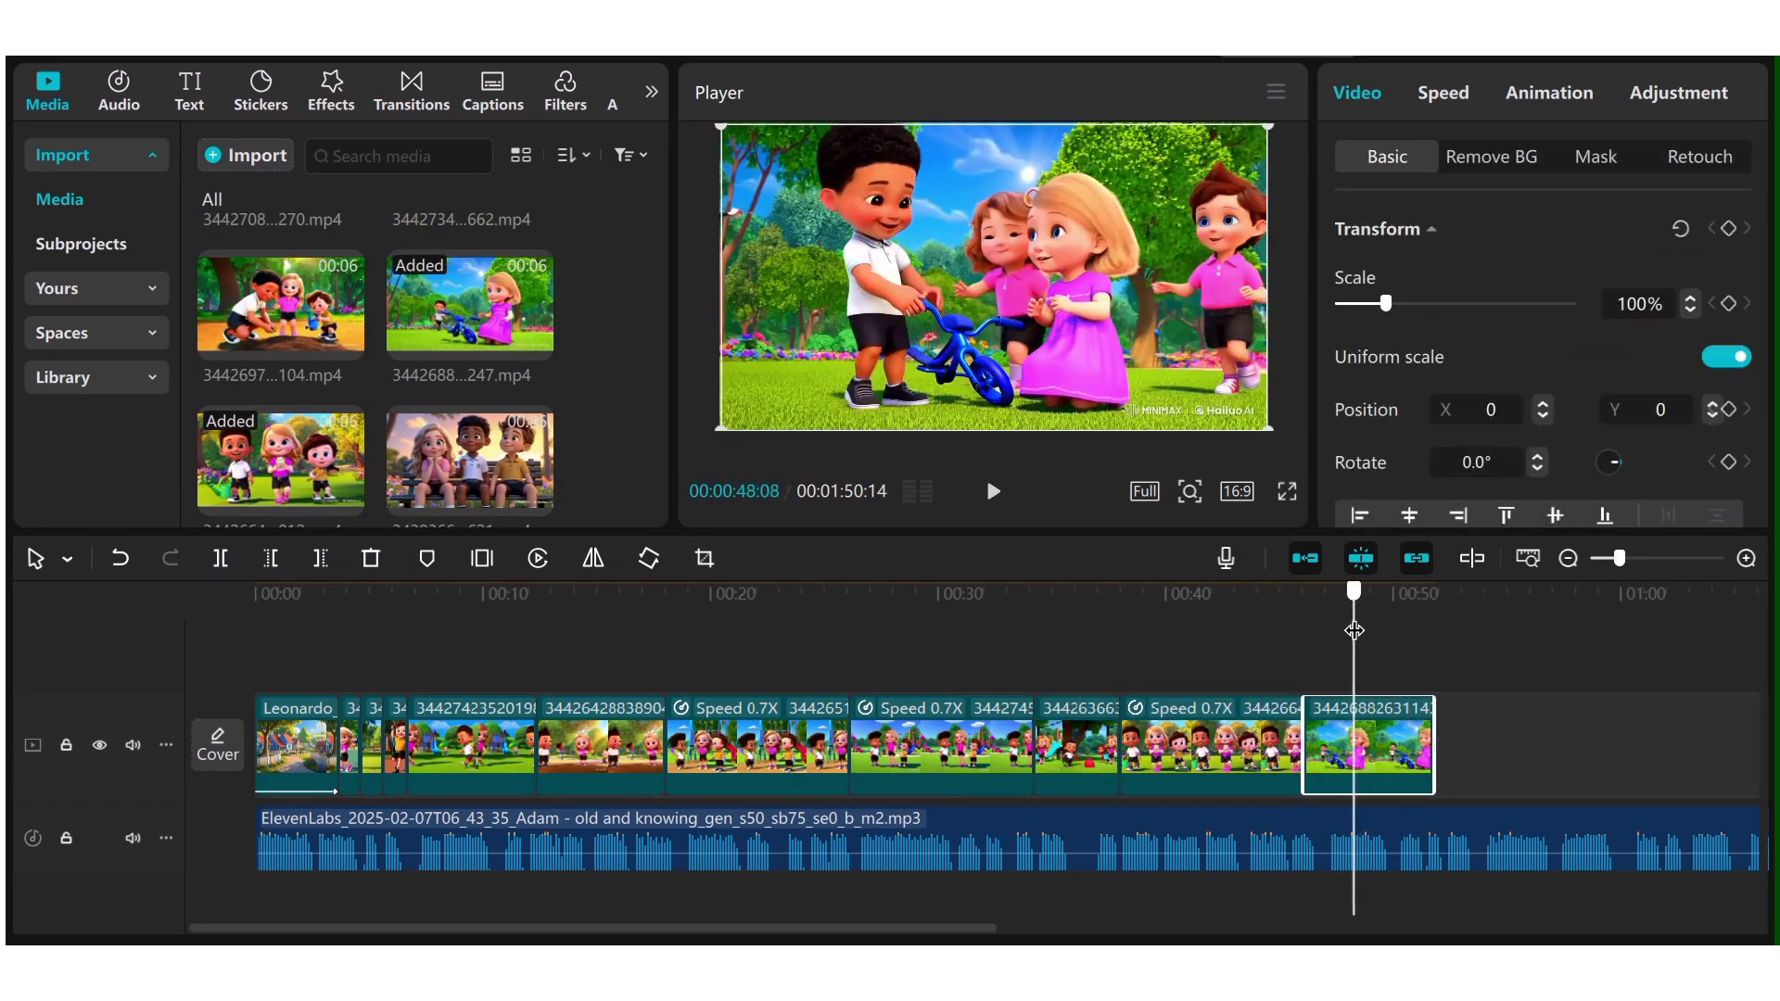
pyautogui.click(220, 559)
pyautogui.scroll(-3, 412, 457)
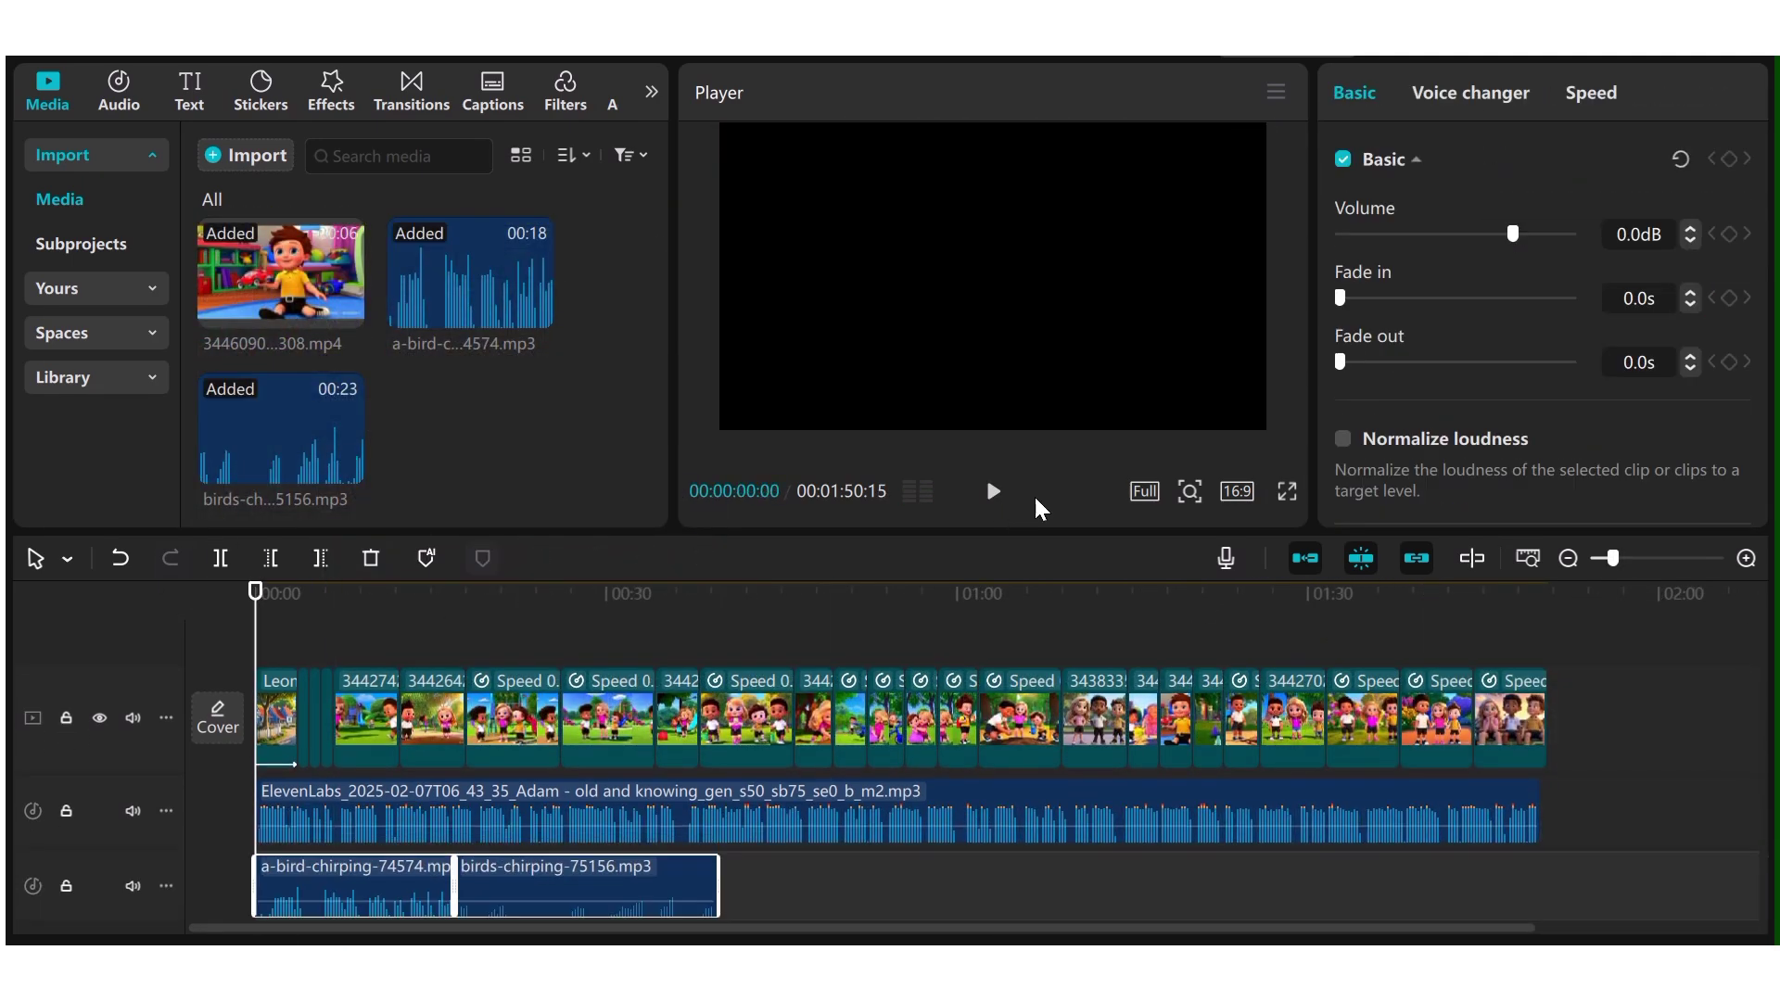
# - Preview the timeline with the bird-chirping sound effects playing beneath the narration
pyautogui.click(992, 492)
pyautogui.click(993, 491)
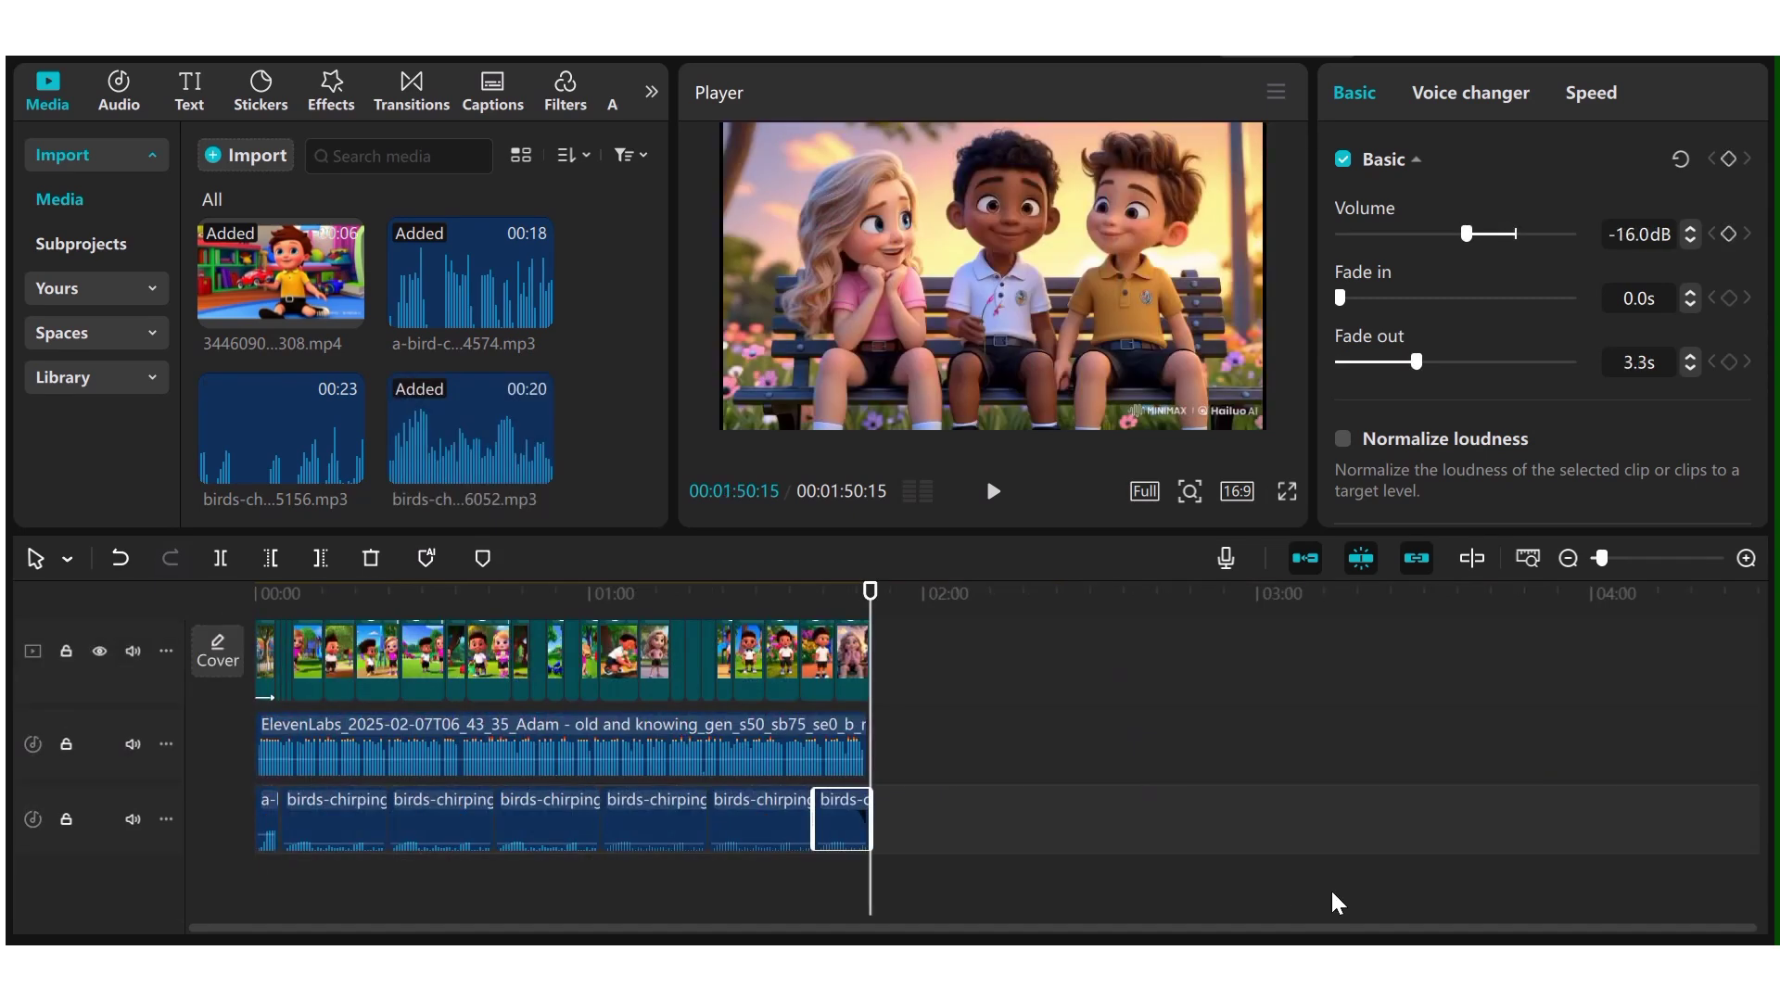
pyautogui.moveTo(1209, 973)
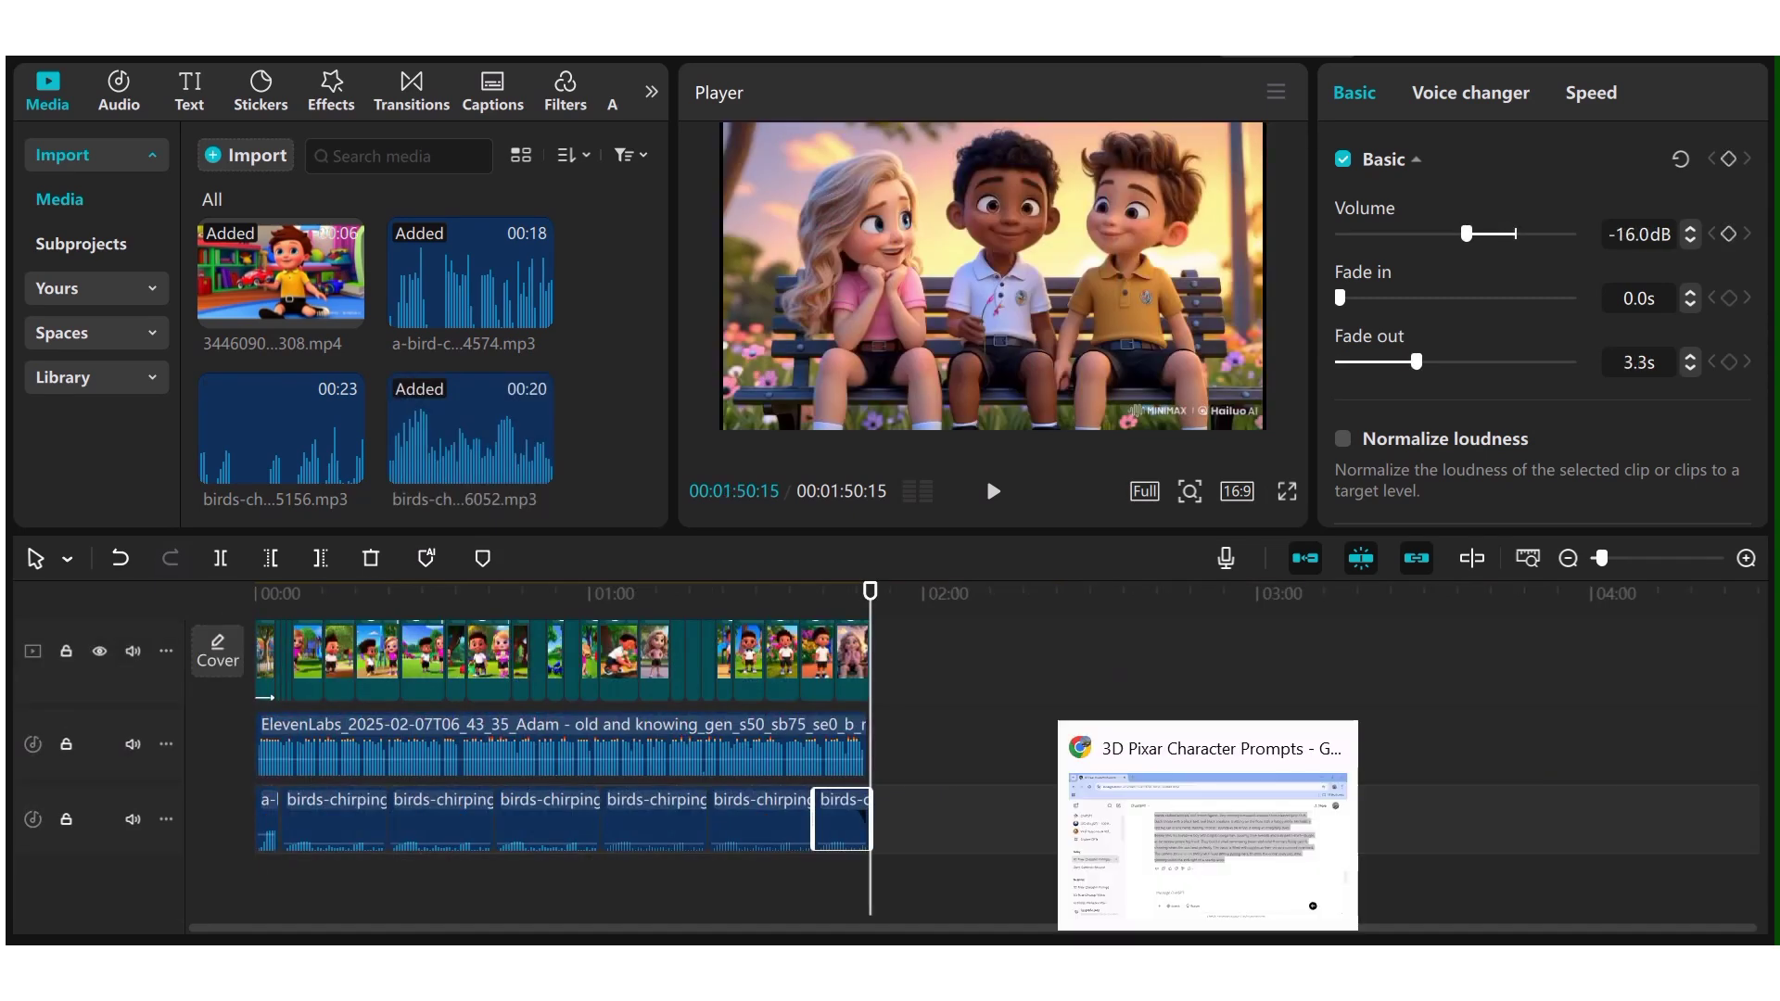